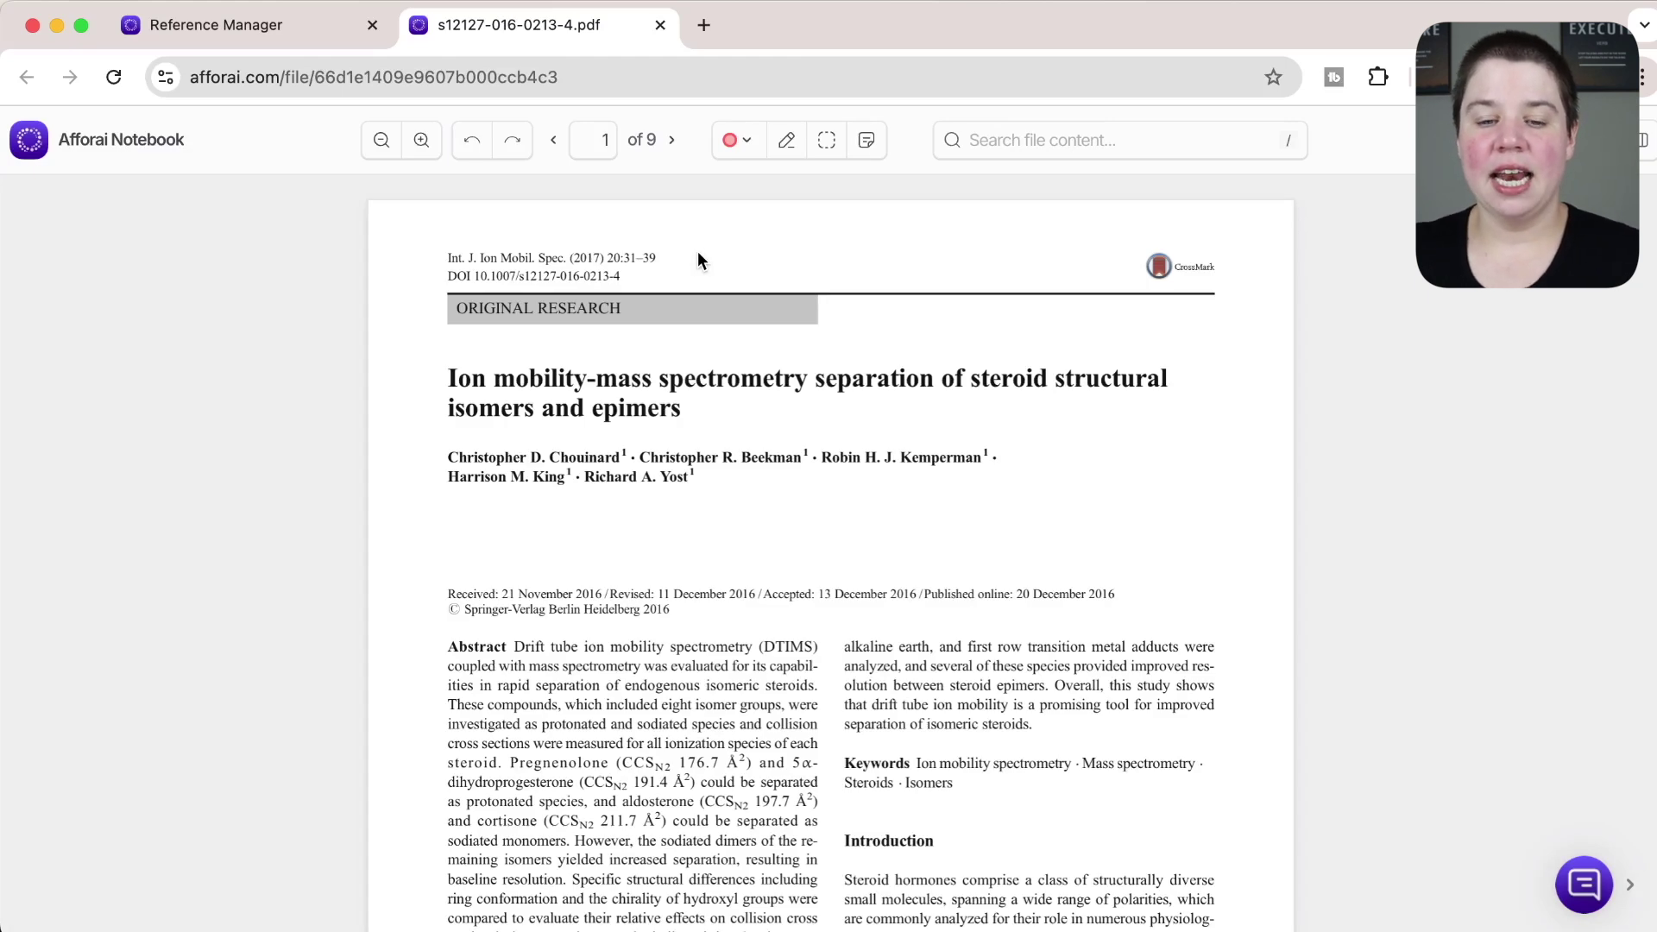
- Scroll page 1 past the title so the full abstract and the start of the Introduction show
{"action": "scroll", "coordinate": [698, 251], "scroll_direction": "down", "scroll_amount": 3}
{"action": "scroll", "coordinate": [697, 253], "scroll_direction": "up", "scroll_amount": 3}
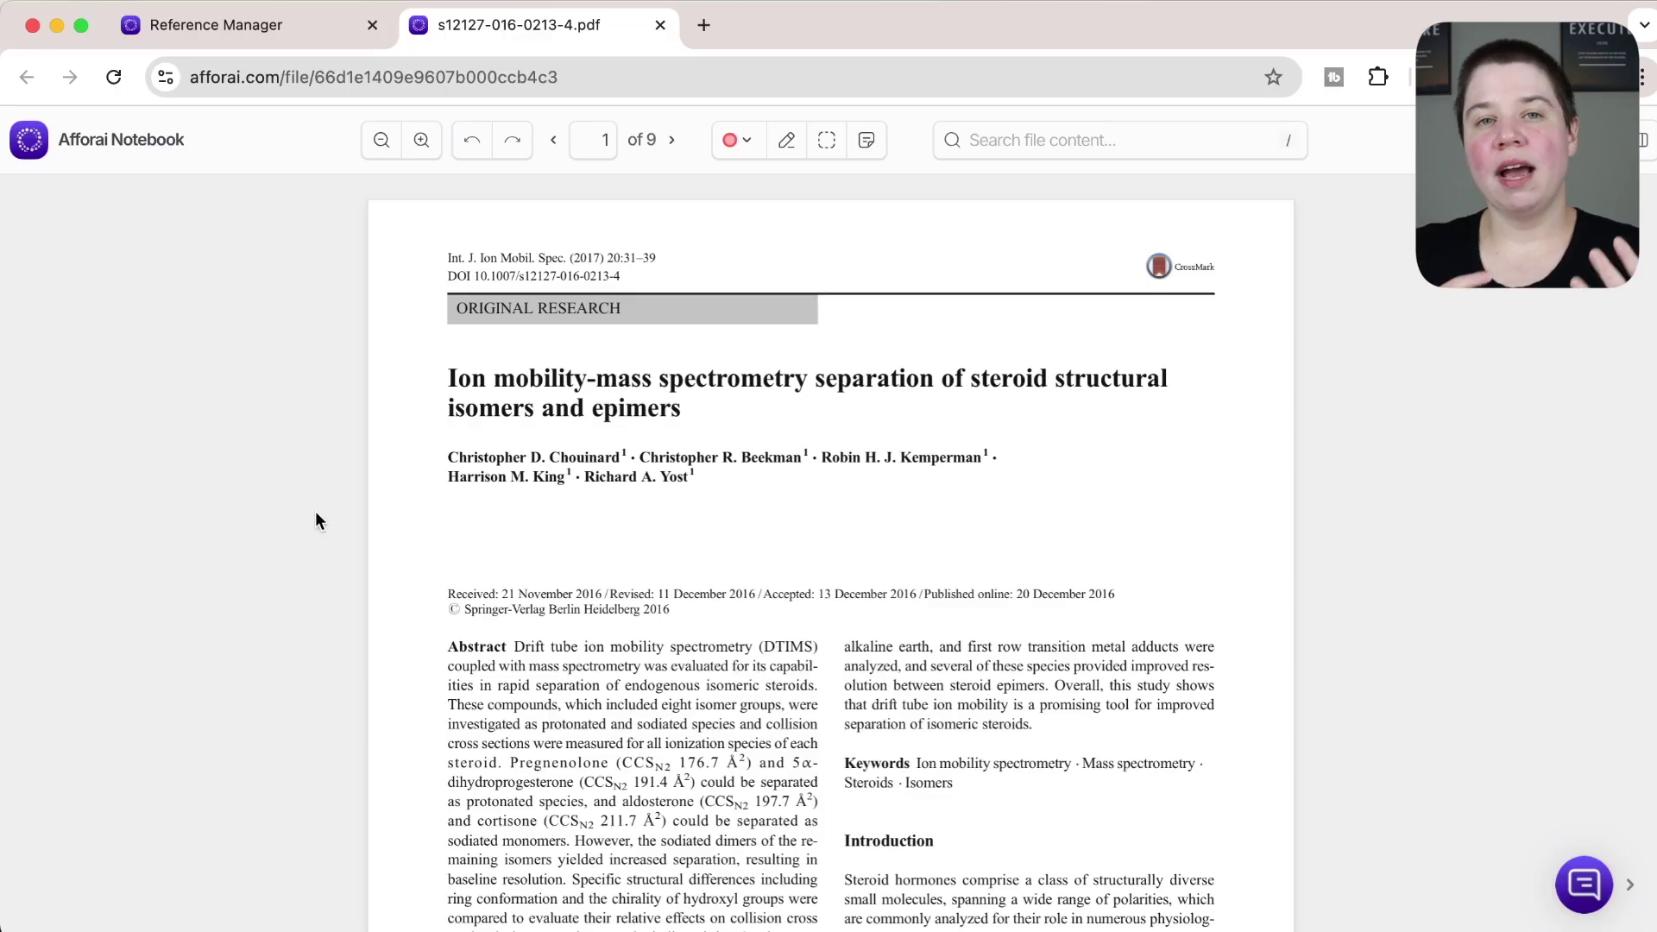
{"action": "scroll", "coordinate": [316, 520], "scroll_direction": "down", "scroll_amount": 3}
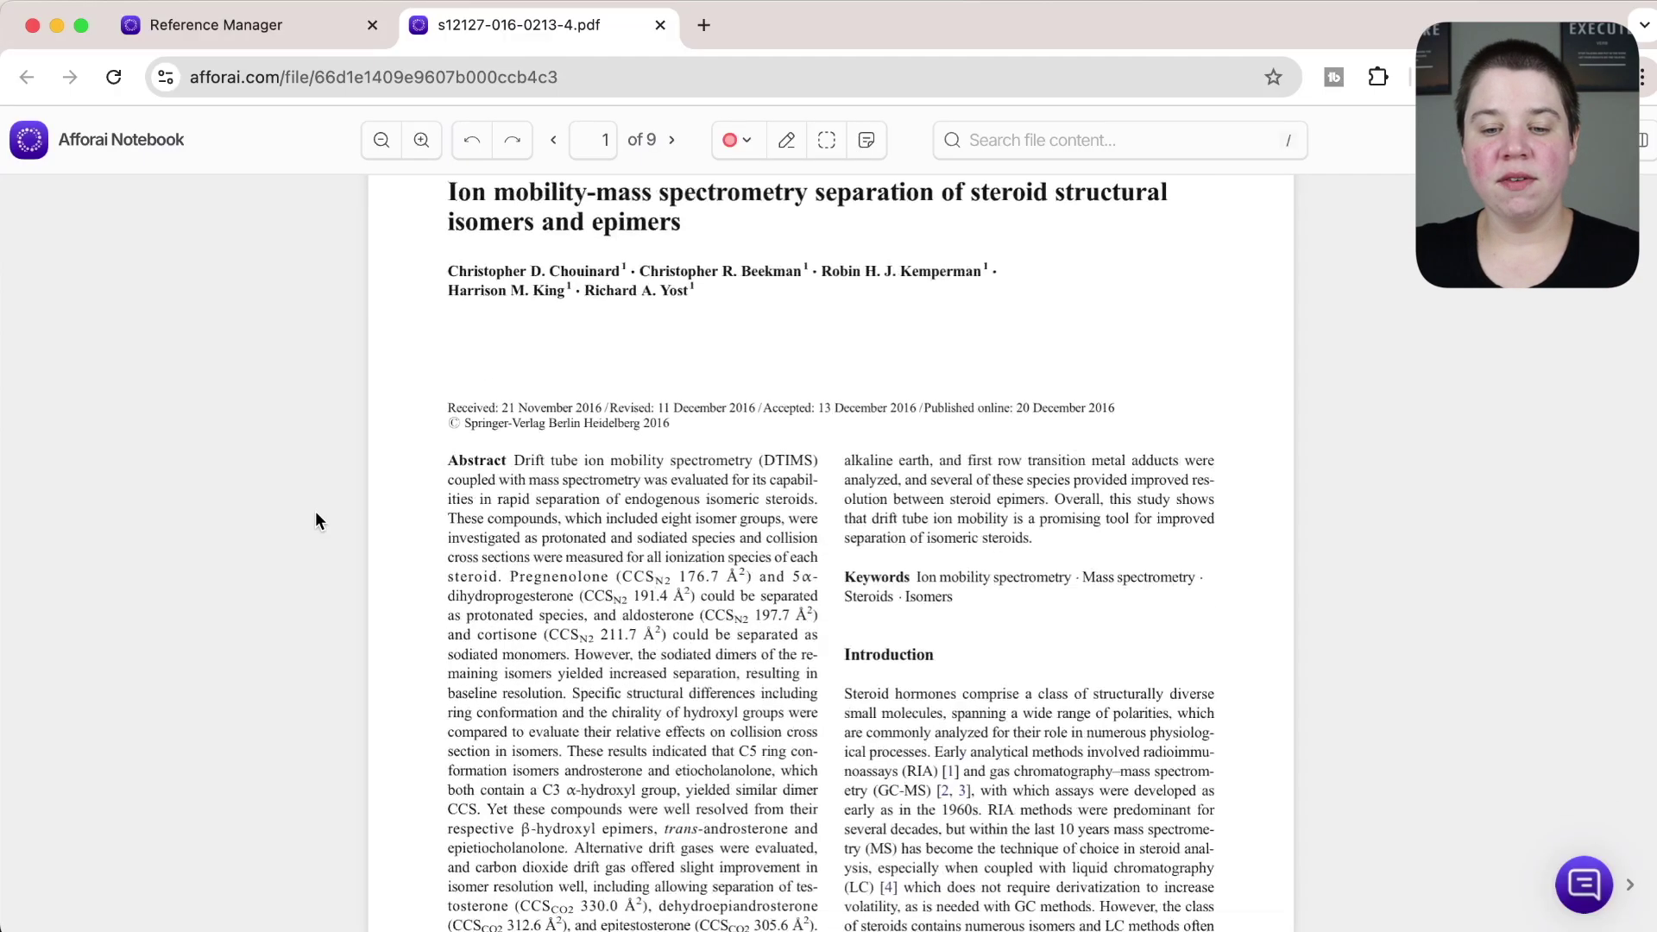
{"action": "scroll", "coordinate": [316, 520], "scroll_direction": "down", "scroll_amount": 2}
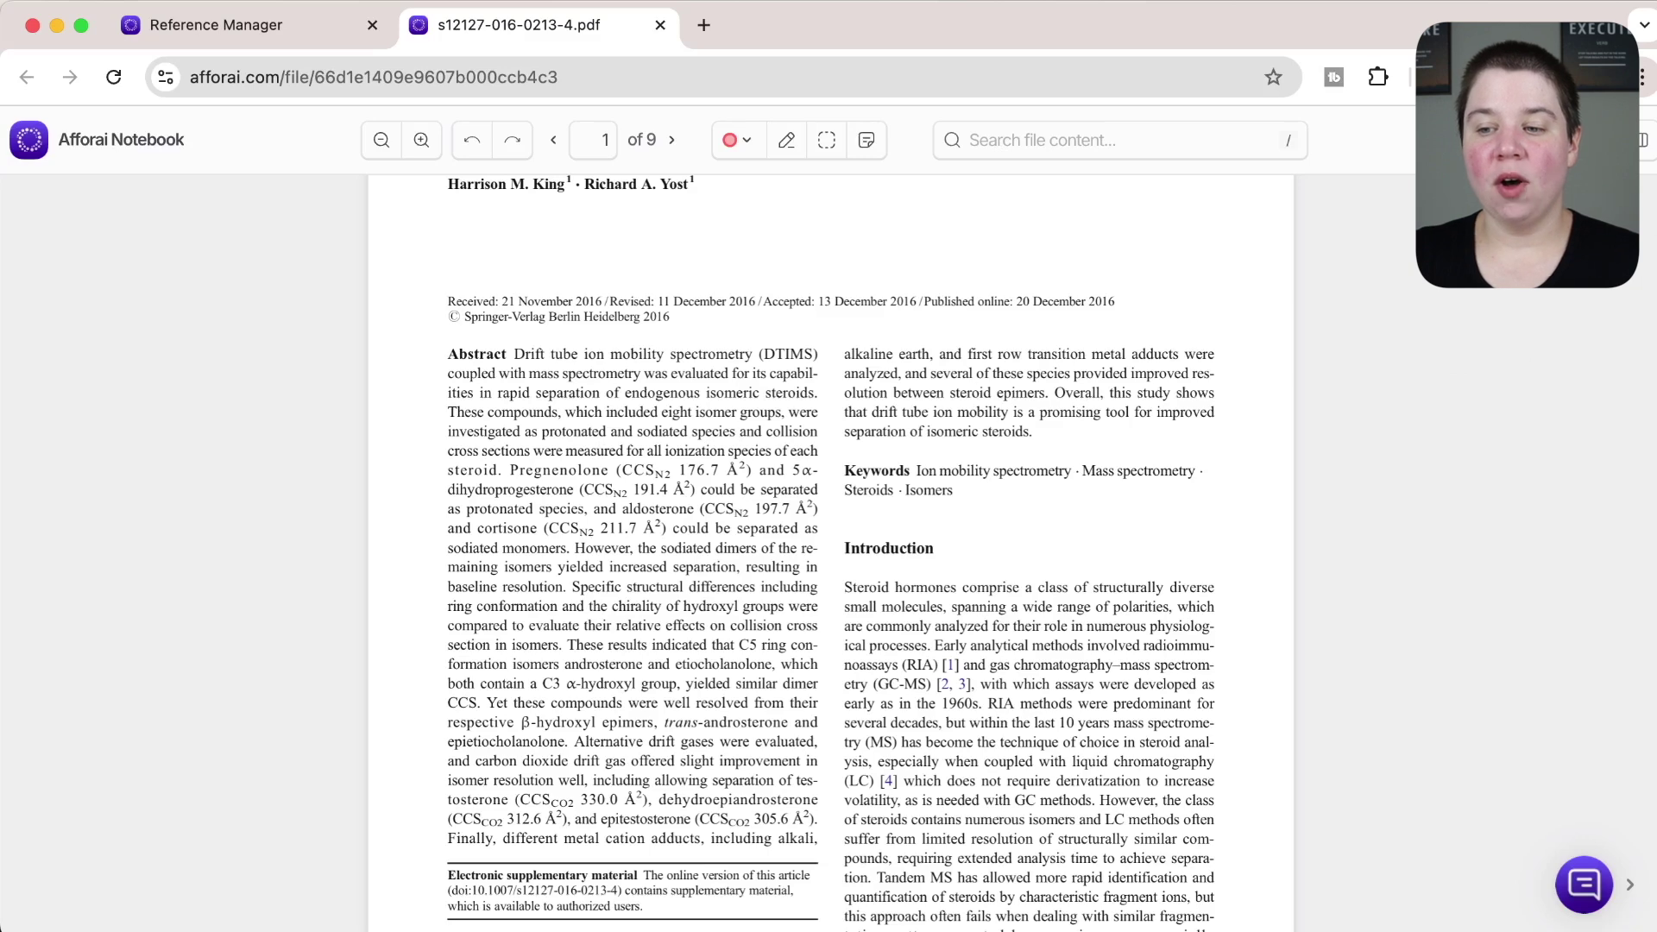
- Skim down to the figures and Conclusions on page 8, then return to page 3's Separation of protonated species
{"action": "scroll", "coordinate": [1621, 475], "scroll_direction": "down", "scroll_amount": 20}
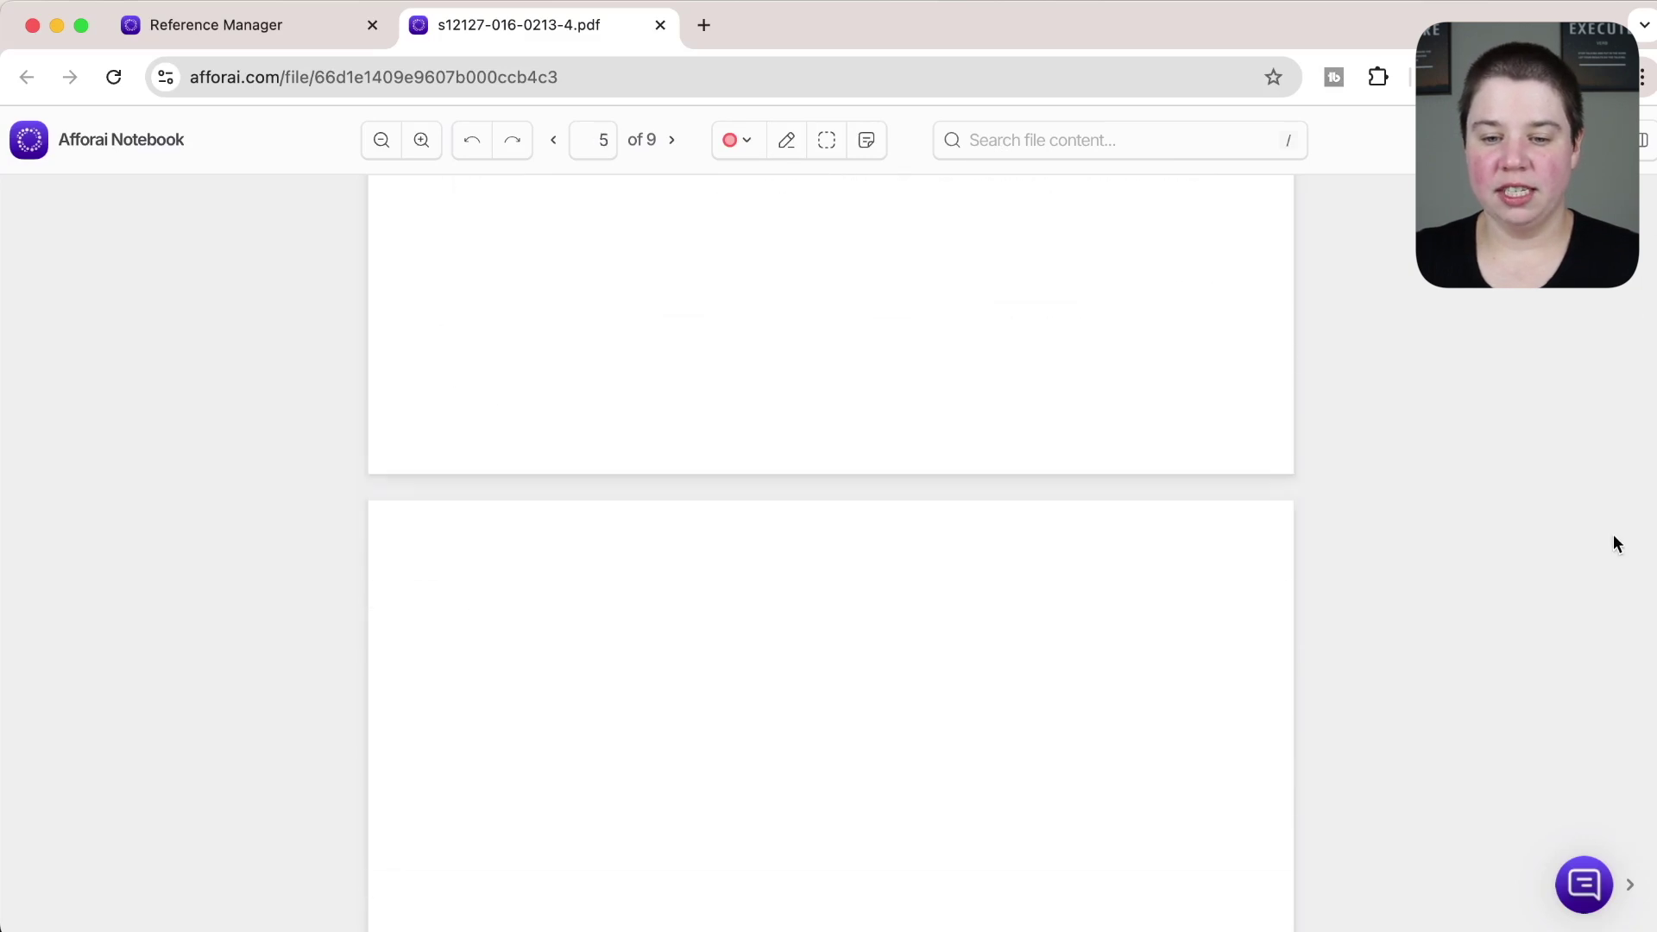
{"action": "scroll", "coordinate": [1611, 544], "scroll_direction": "down", "scroll_amount": 20}
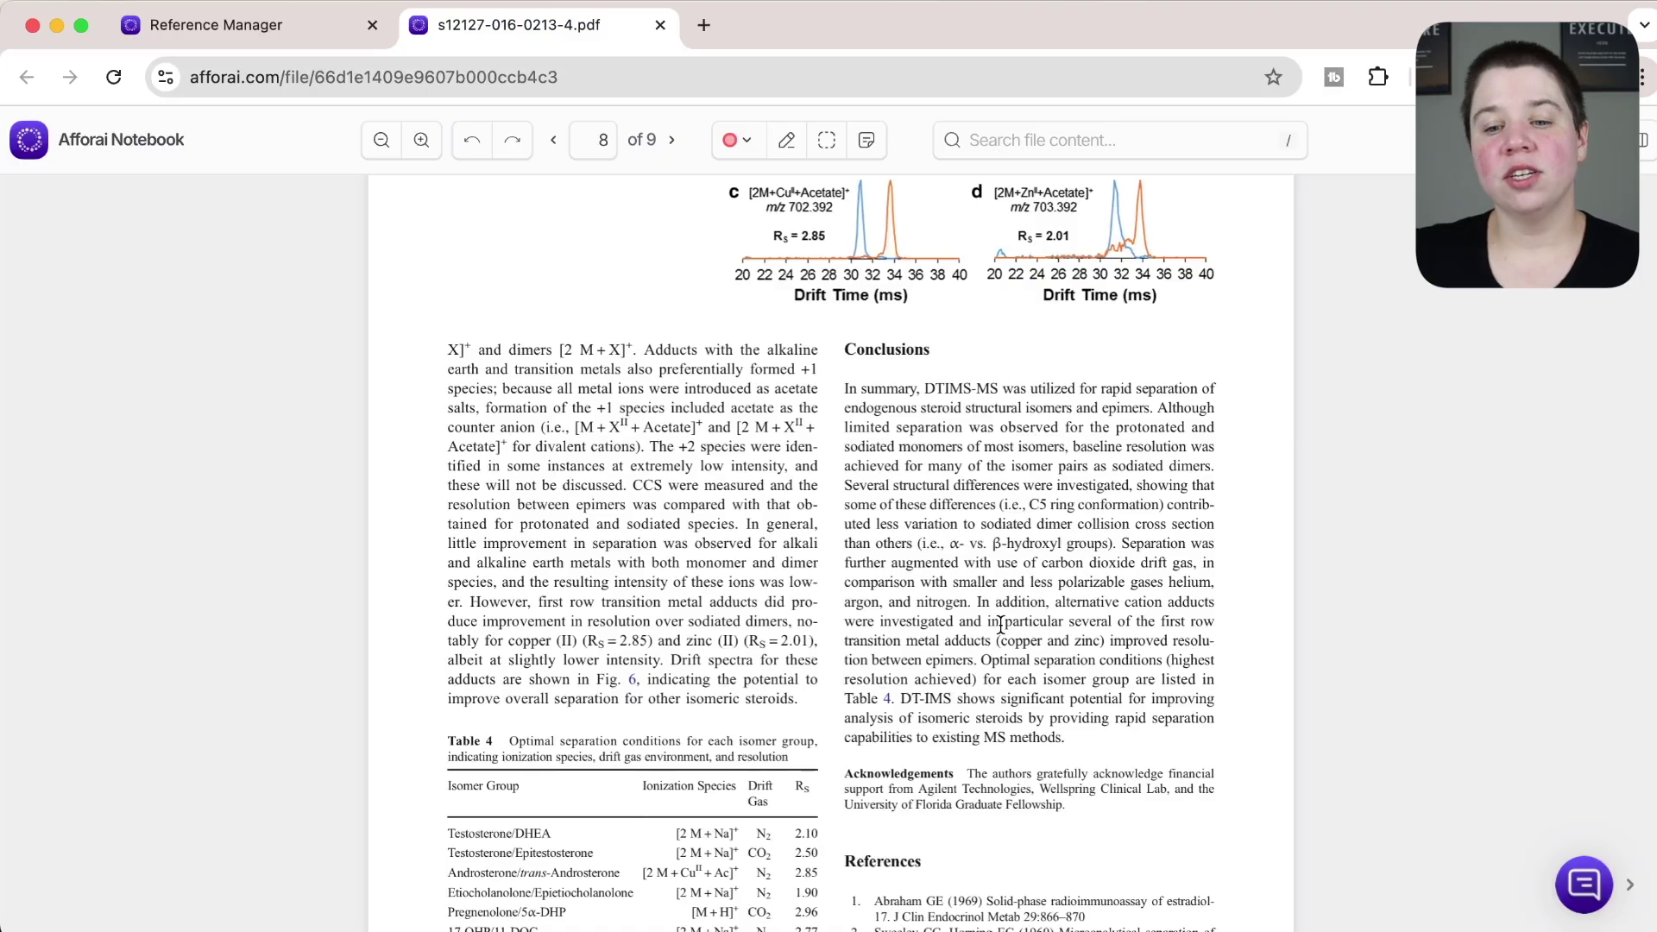
{"action": "scroll", "coordinate": [952, 382], "scroll_direction": "up", "scroll_amount": 10}
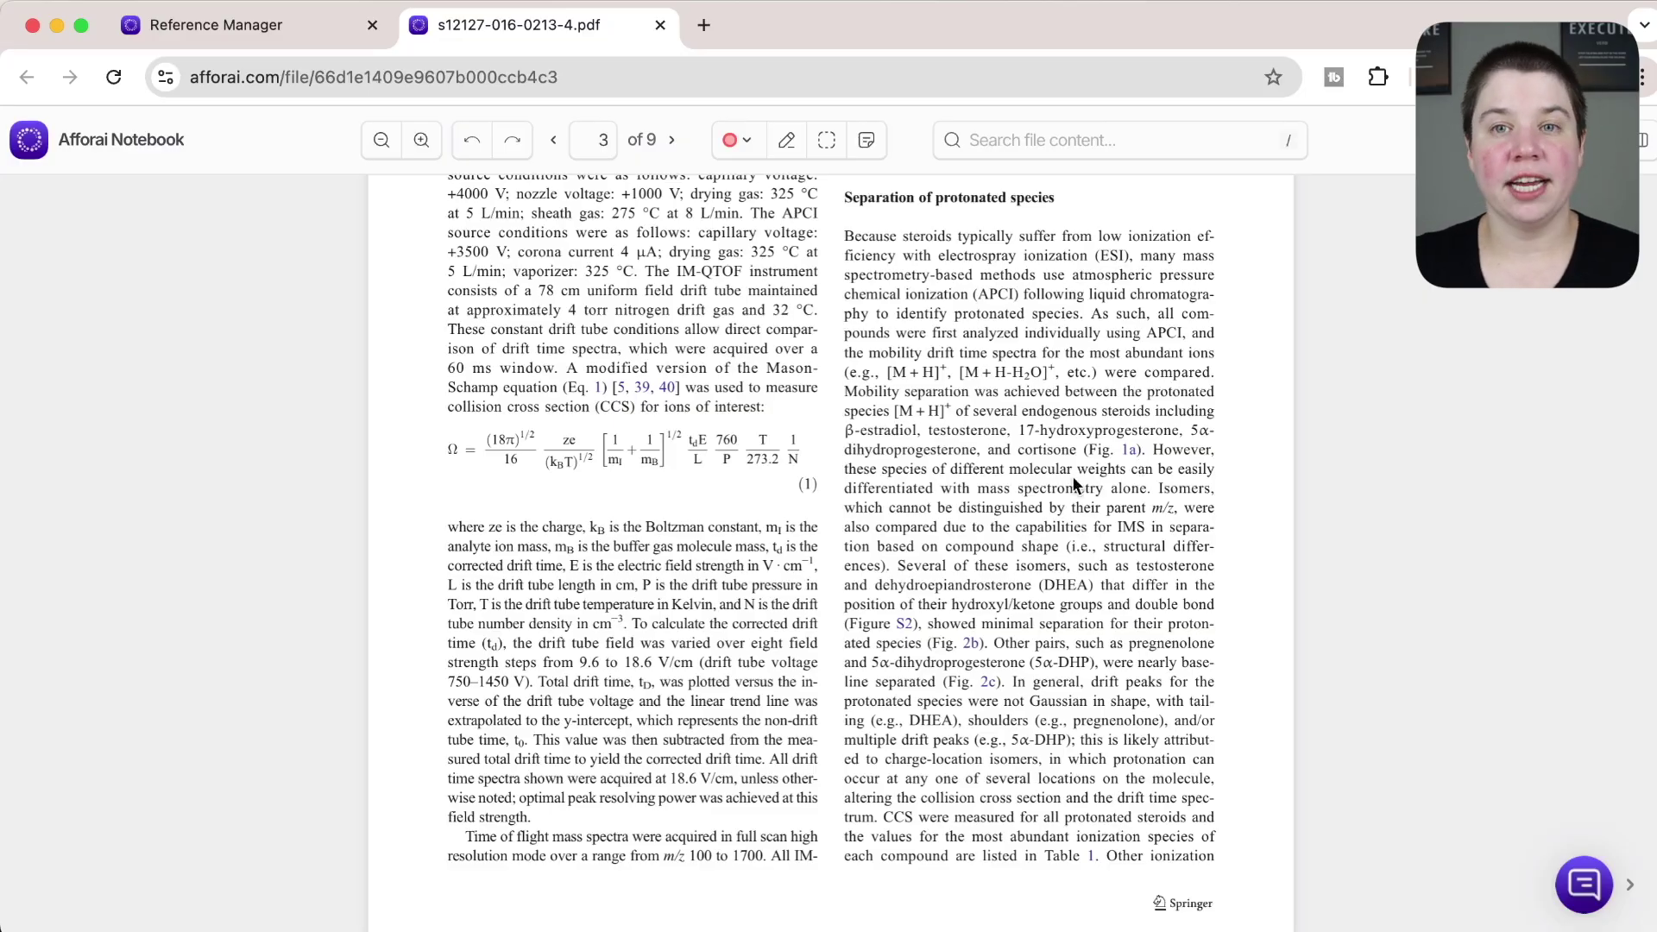
- Scroll back up to the bottom of page 1 and the top of page 2
{"action": "scroll", "coordinate": [1075, 479], "scroll_direction": "up", "scroll_amount": 10}
{"action": "scroll", "coordinate": [1074, 481], "scroll_direction": "down", "scroll_amount": 5}
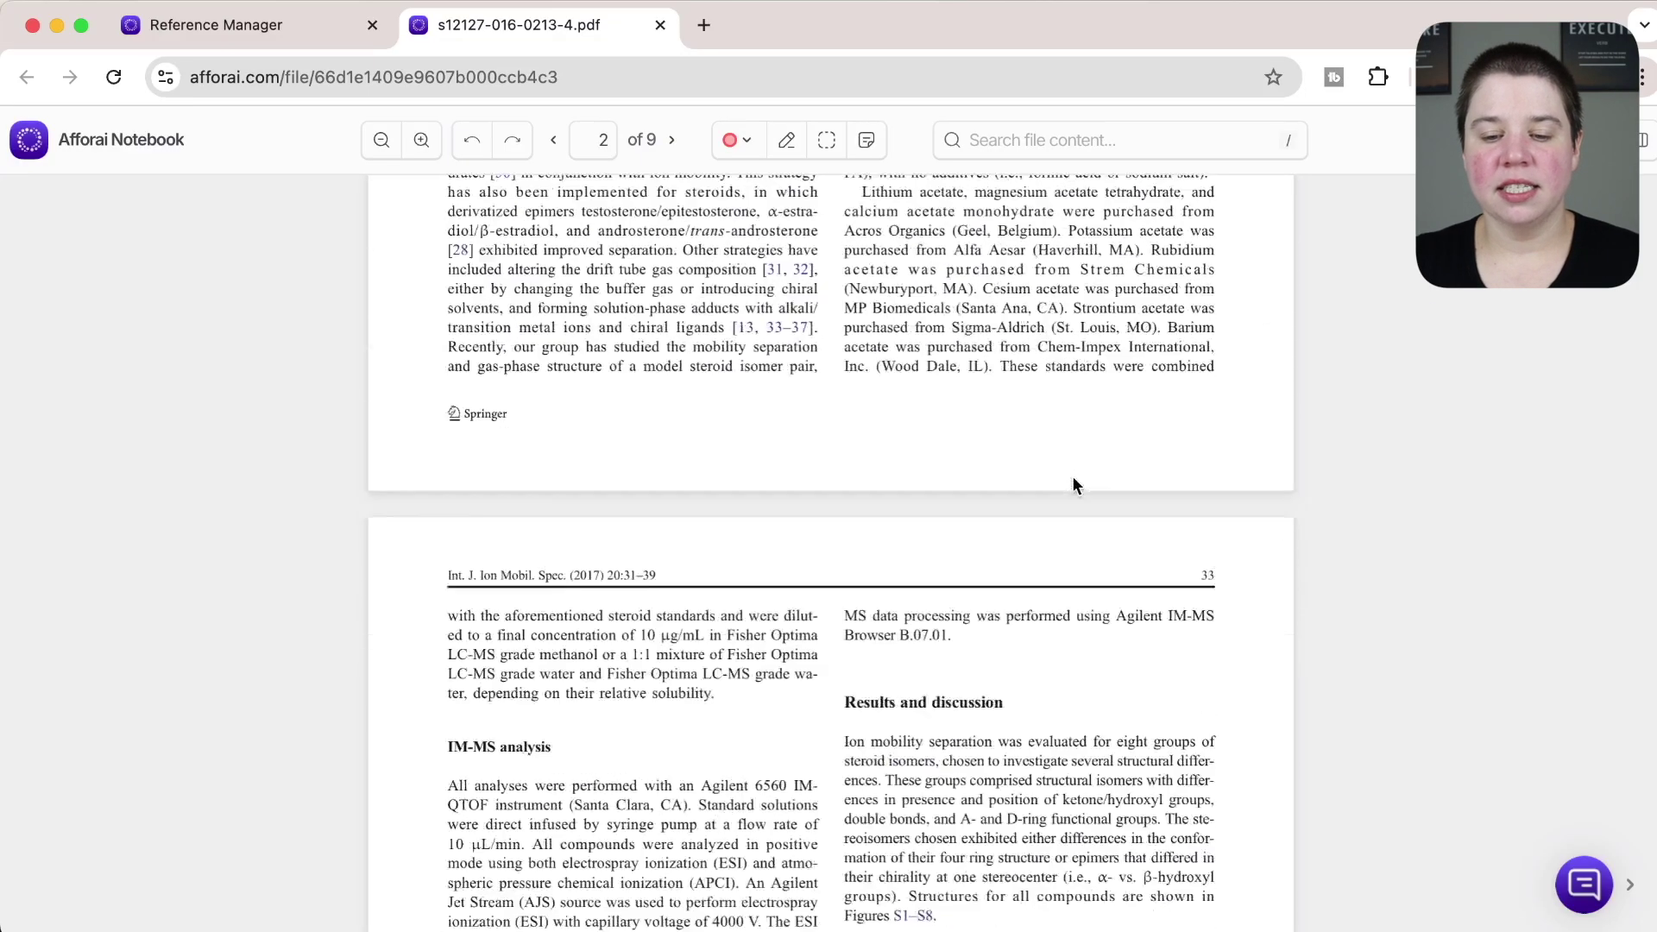
{"action": "scroll", "coordinate": [1072, 483], "scroll_direction": "down", "scroll_amount": 1}
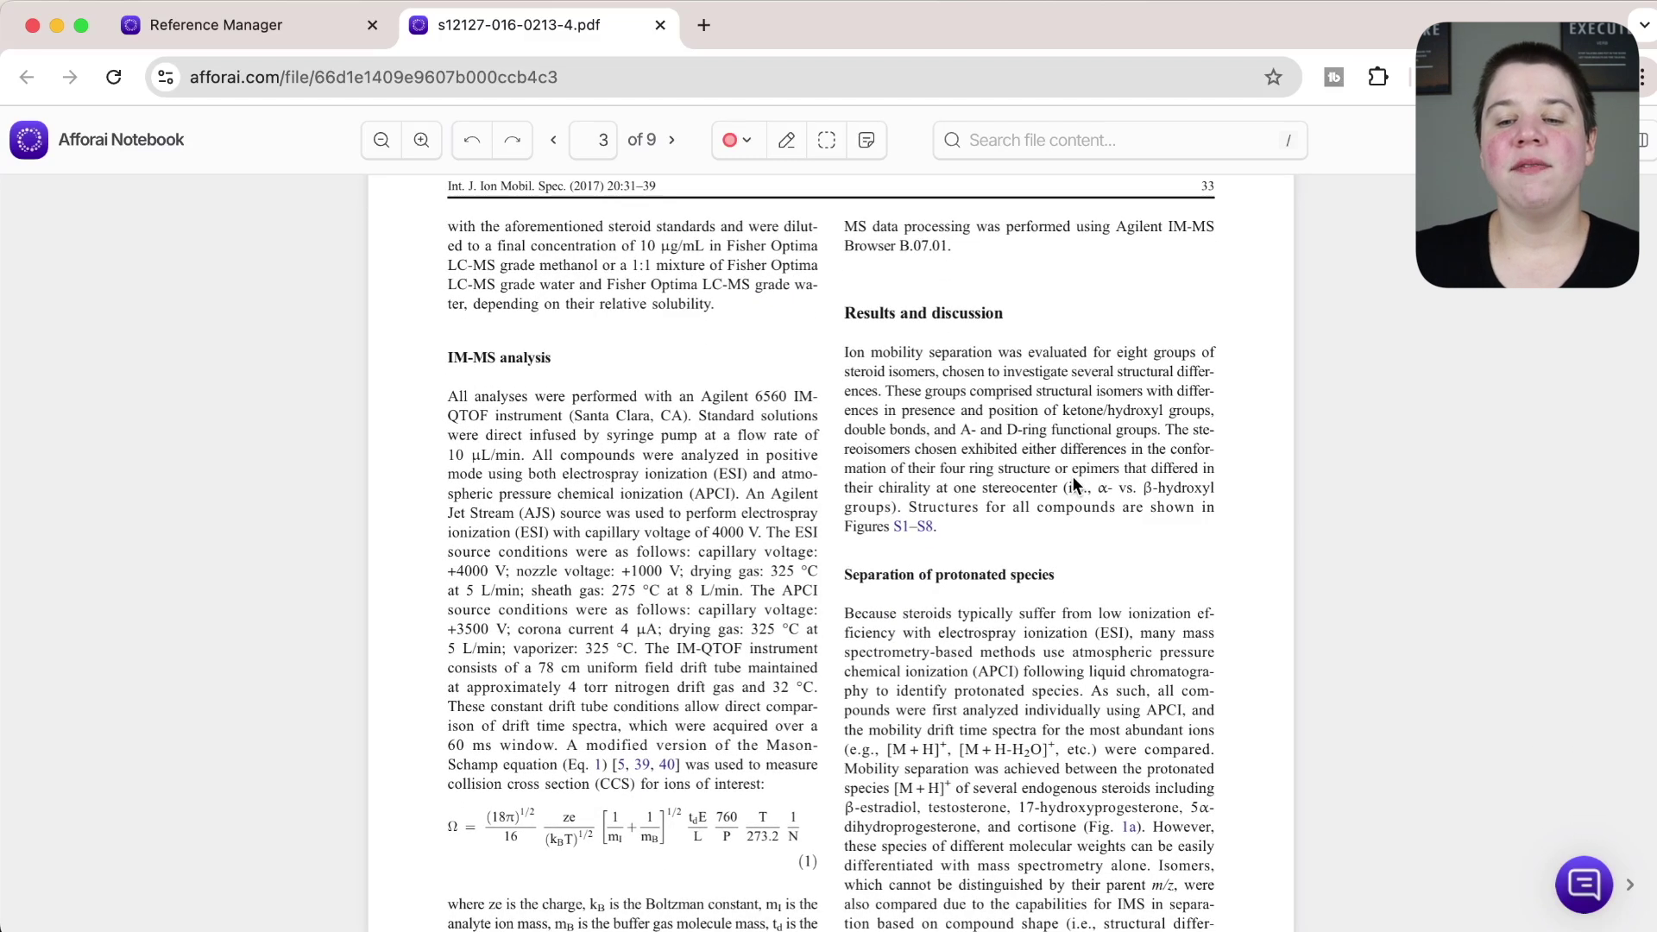
{"action": "scroll", "coordinate": [1073, 478], "scroll_direction": "up", "scroll_amount": 10}
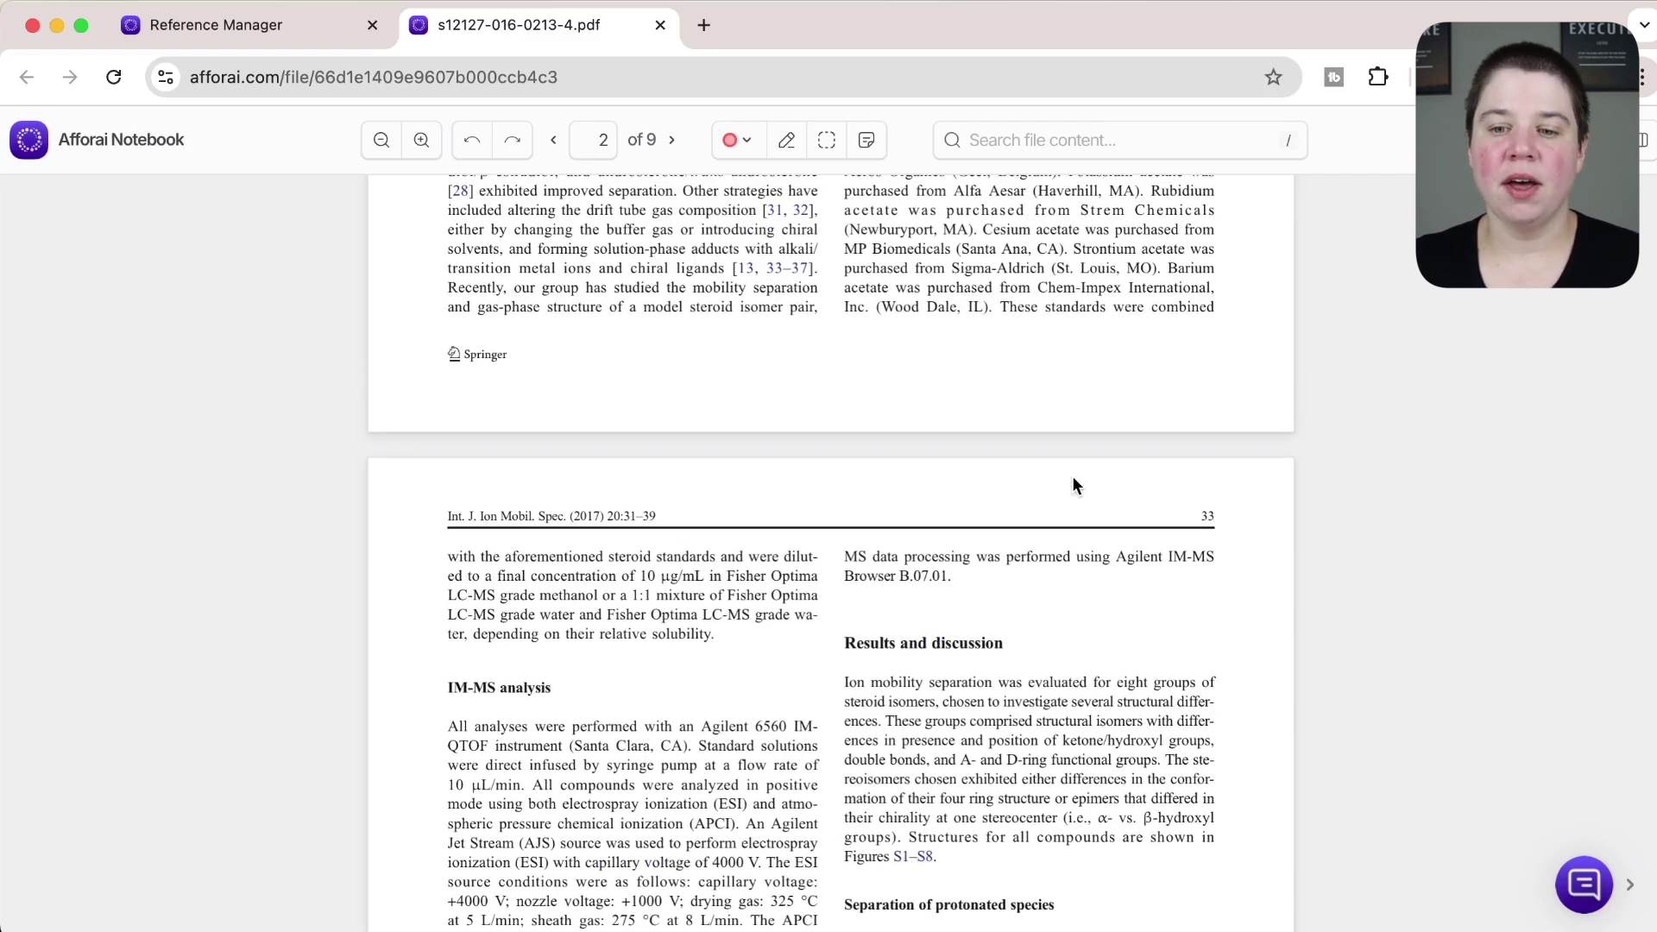
{"action": "scroll", "coordinate": [1073, 477], "scroll_direction": "up", "scroll_amount": 20}
{"action": "scroll", "coordinate": [1074, 484], "scroll_direction": "down", "scroll_amount": 20}
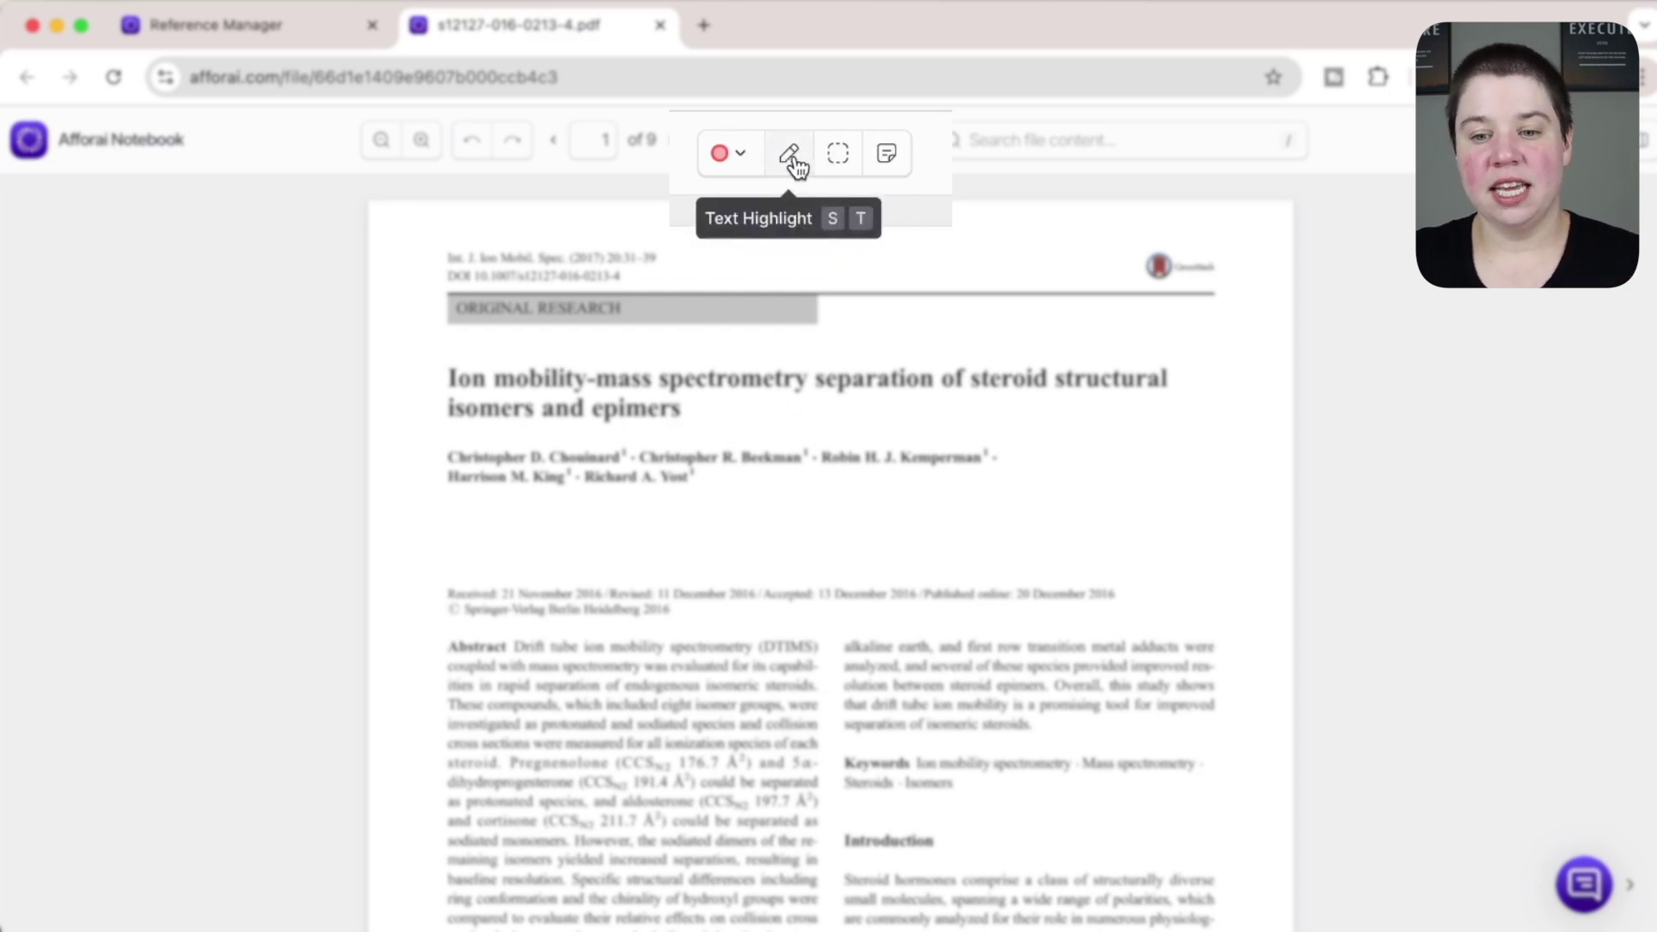
- Activate the Text Highlight tool to mark the sodiated adducts passage on page 4
{"action": "left_click", "coordinate": [792, 160]}
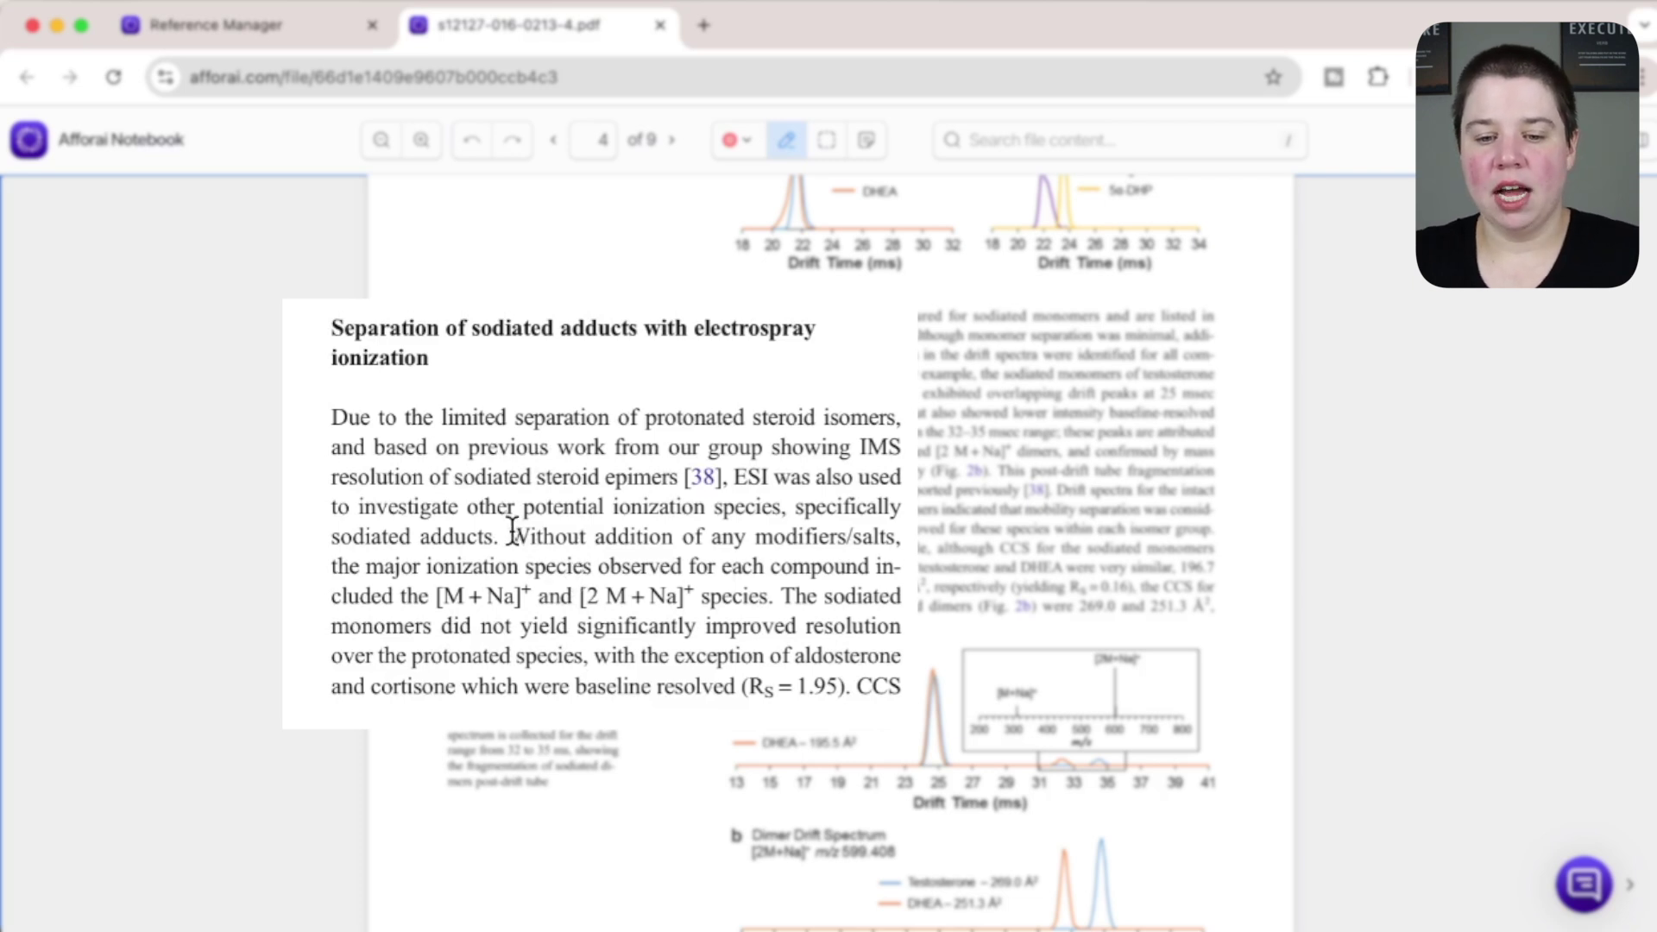
- Highlight the sentence beginning 'Without addition of any modifiers/salts' in red
{"action": "left_click_drag", "start_coordinate": [512, 530], "coordinate": [771, 595]}
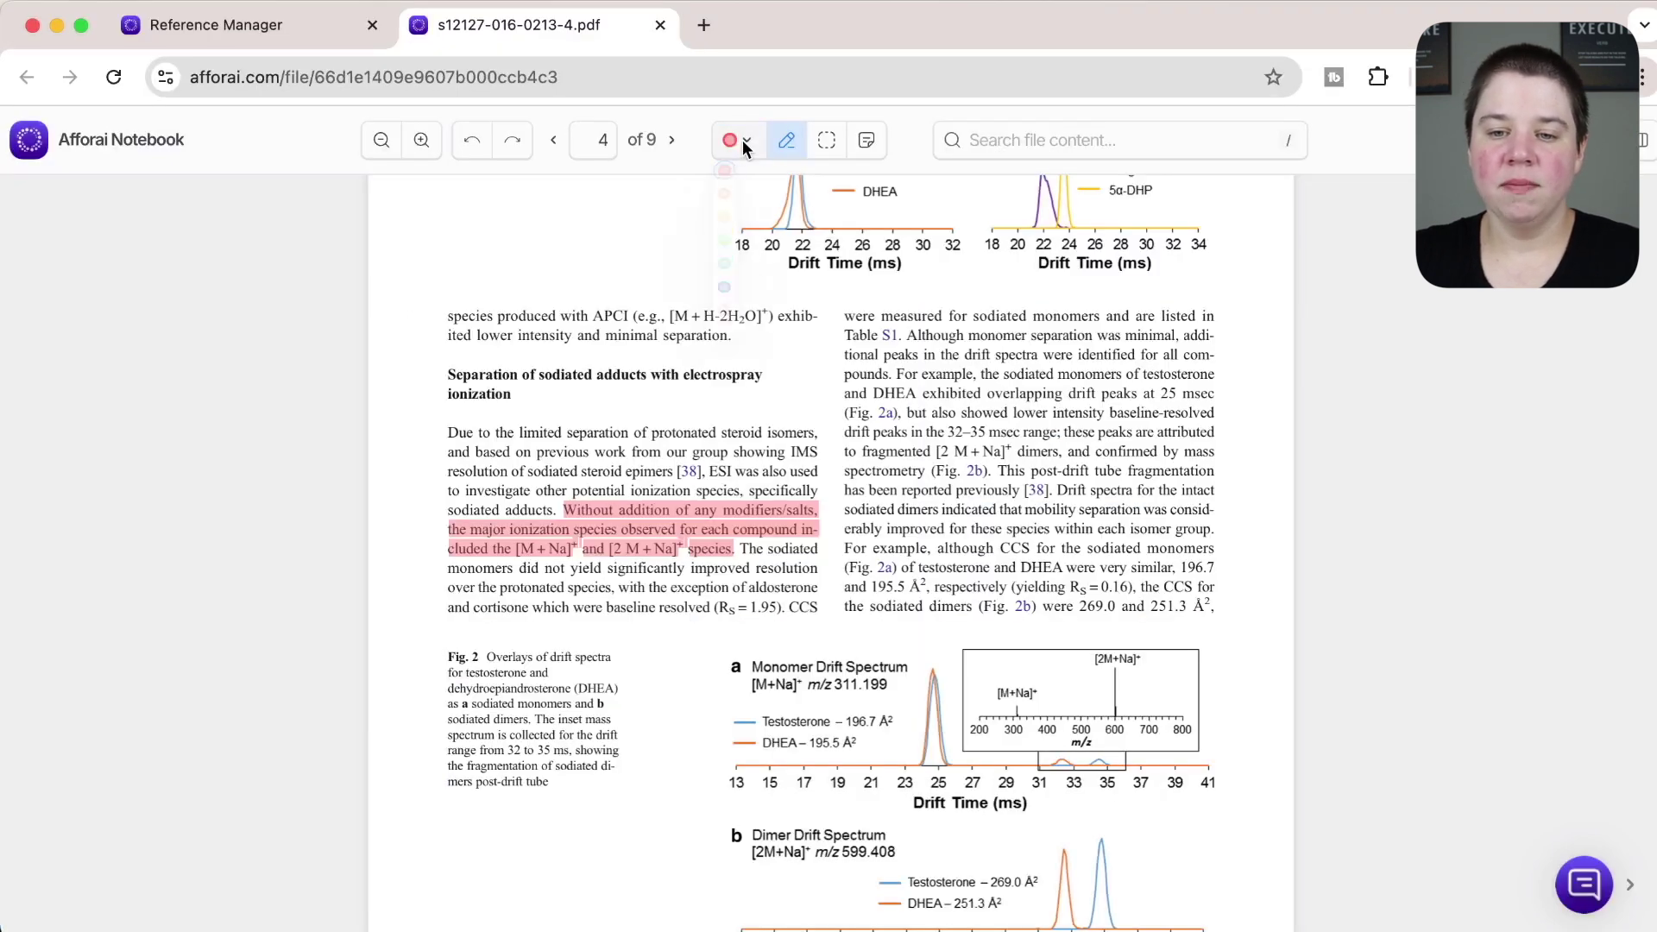
{"action": "left_click", "coordinate": [744, 142]}
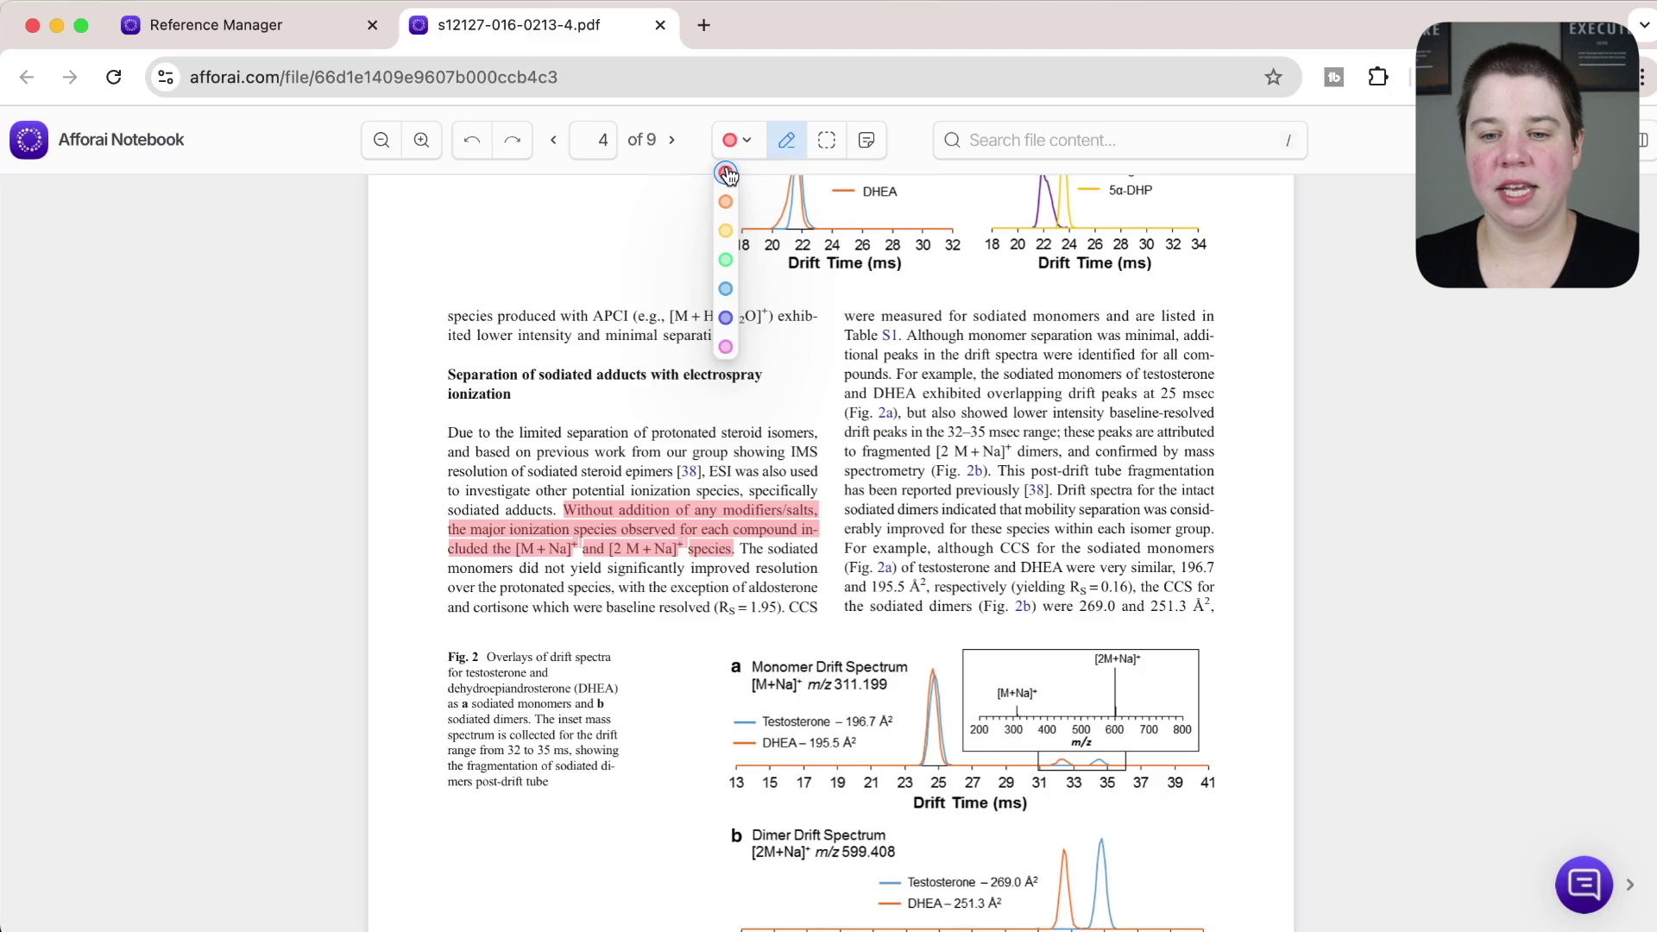
{"action": "left_click", "coordinate": [749, 138]}
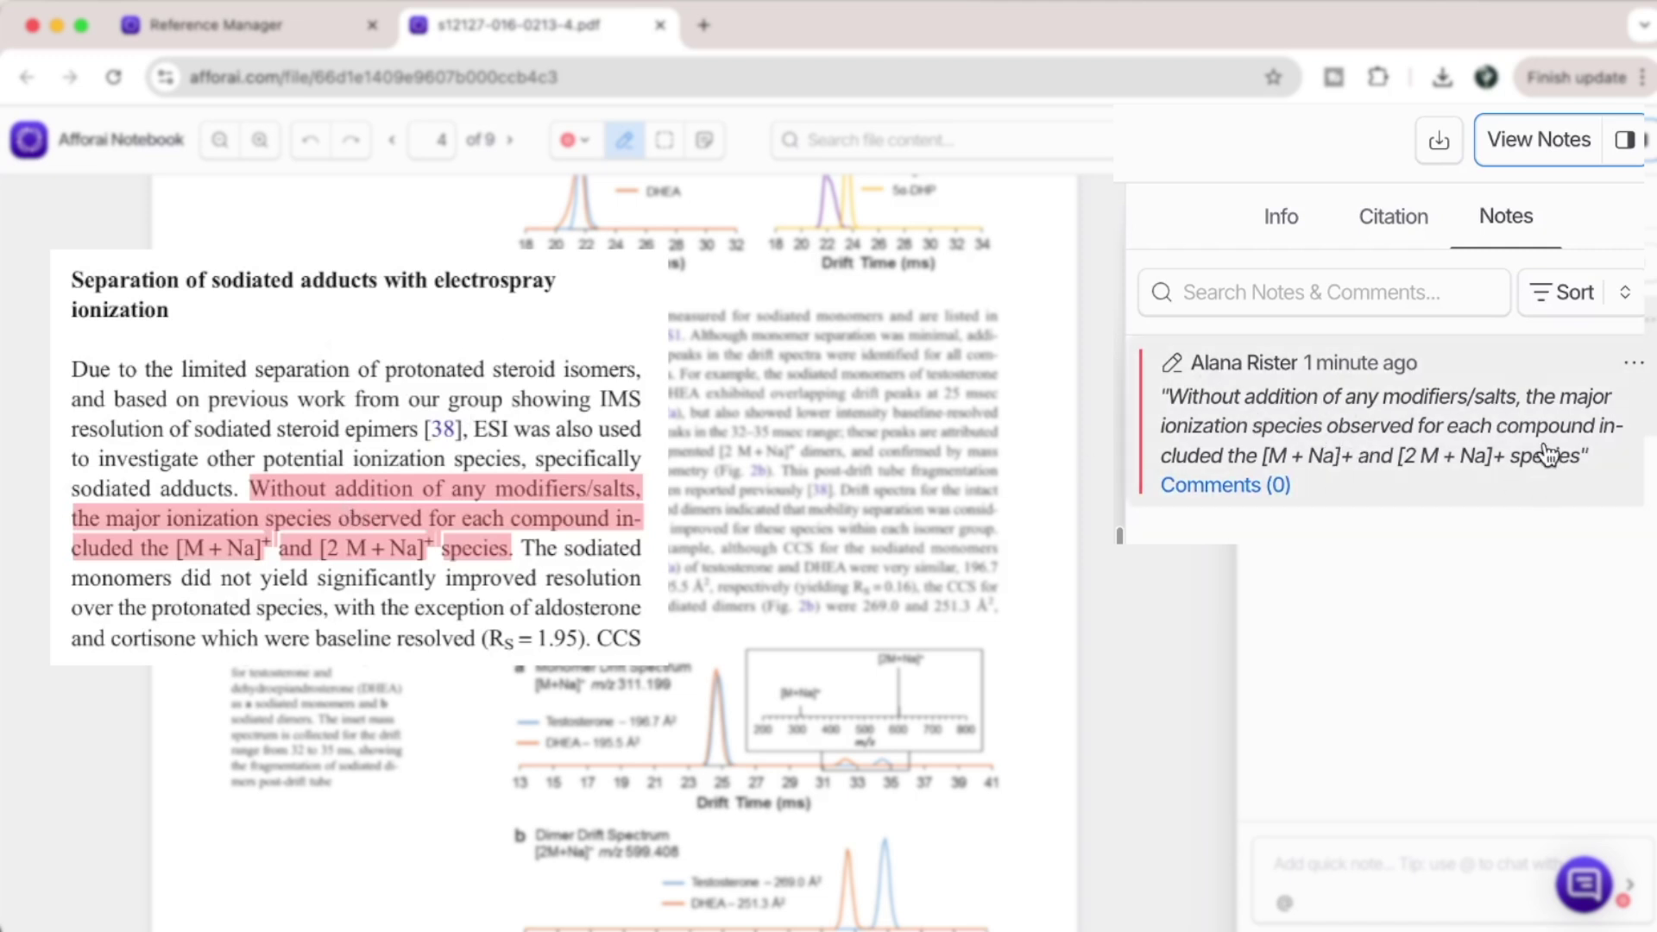
{"action": "left_click", "coordinate": [222, 40]}
{"action": "left_click", "coordinate": [1378, 145]}
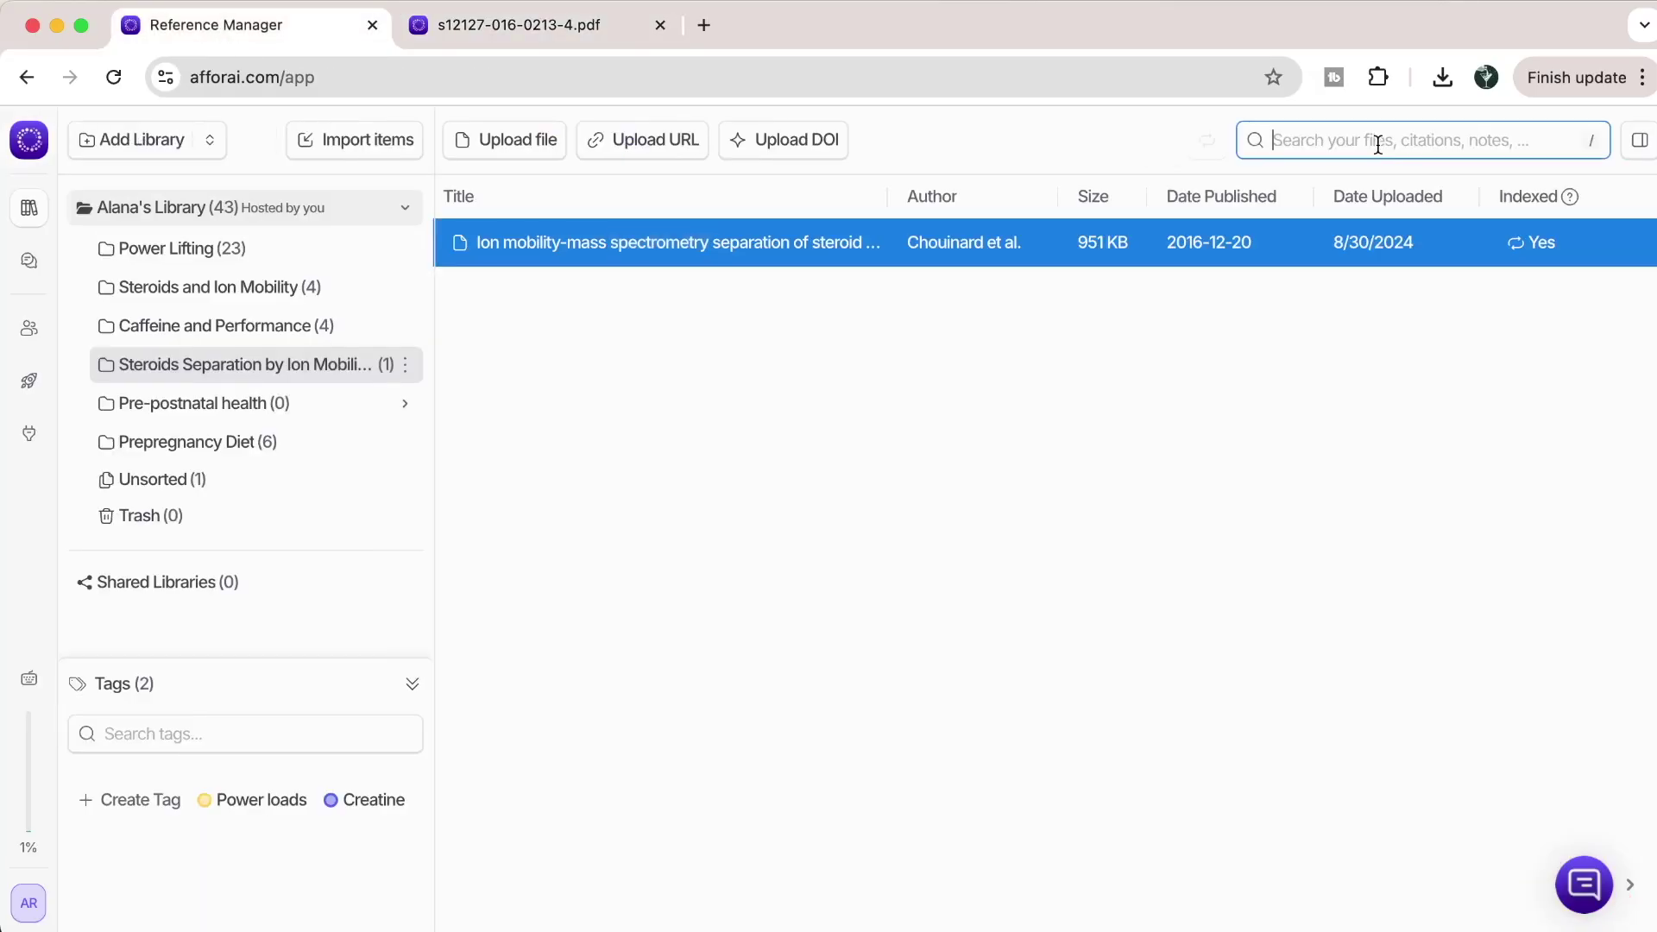
{"action": "type", "text": "[M + Na"}
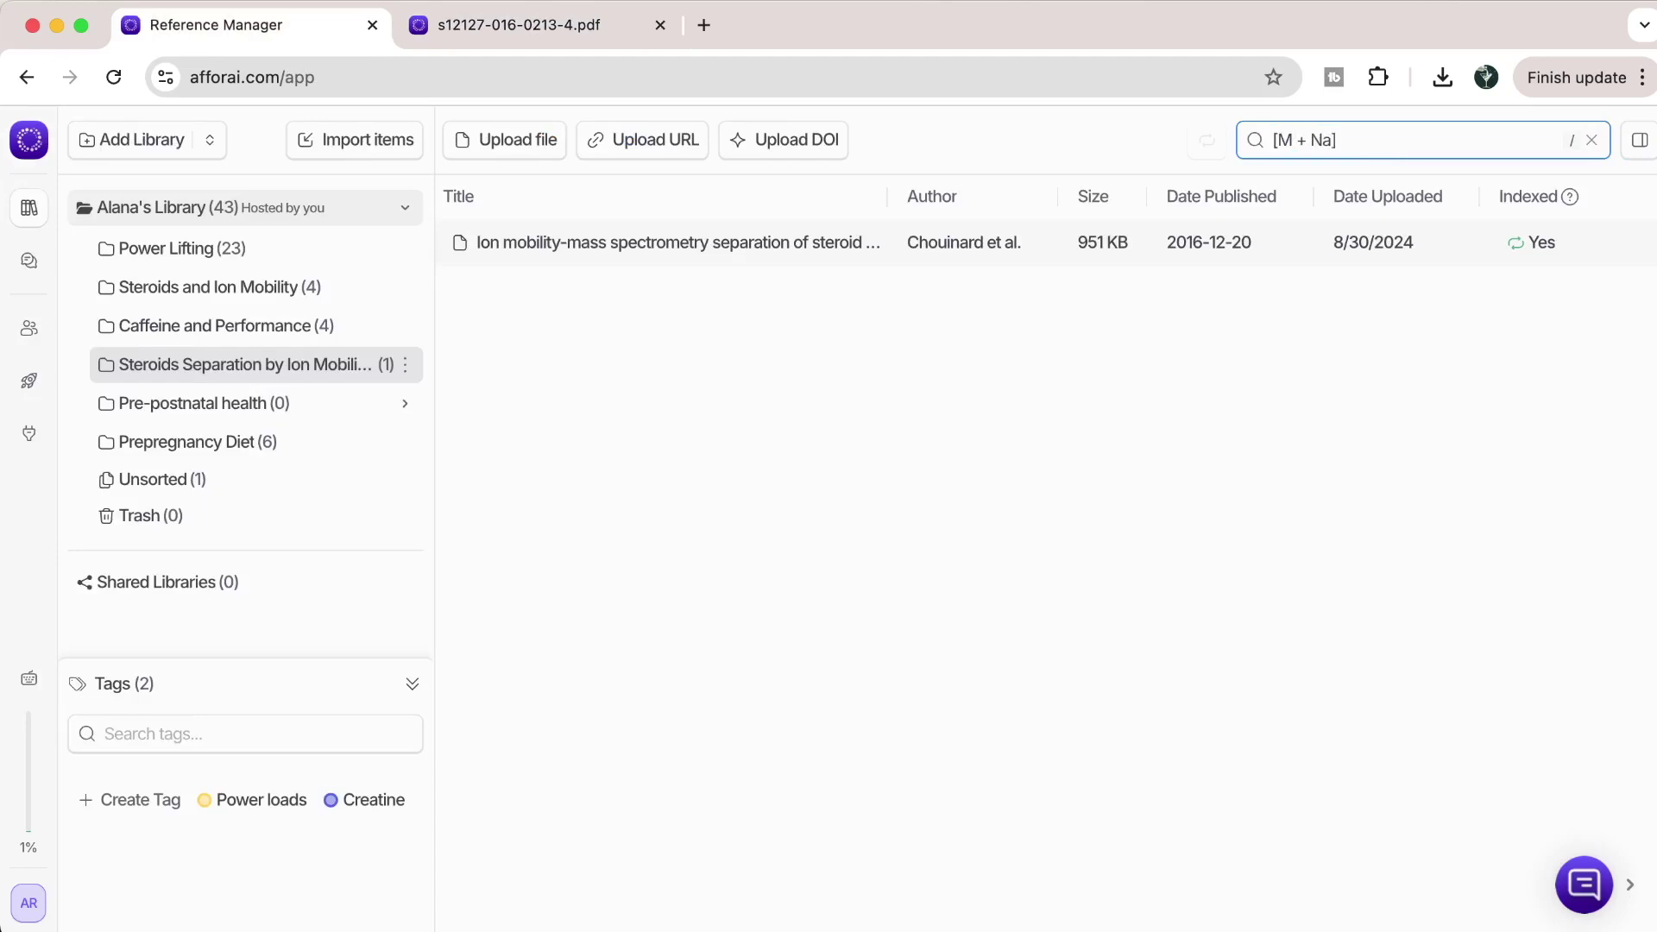
{"action": "left_click", "coordinate": [736, 256]}
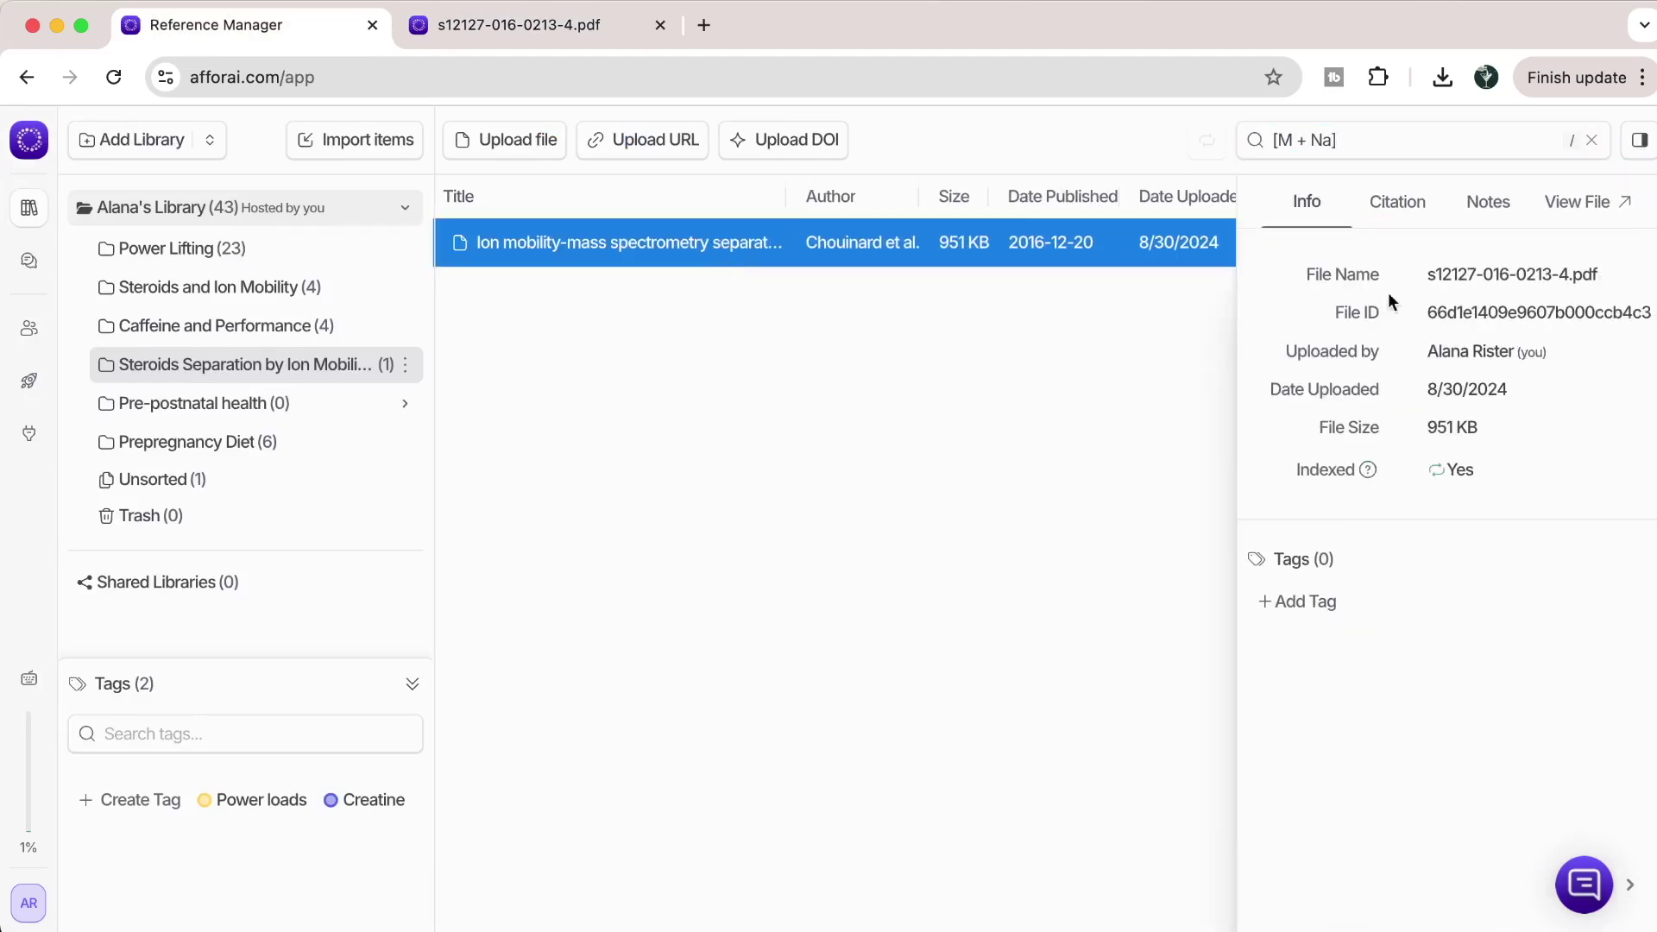
{"action": "left_click", "coordinate": [1486, 202]}
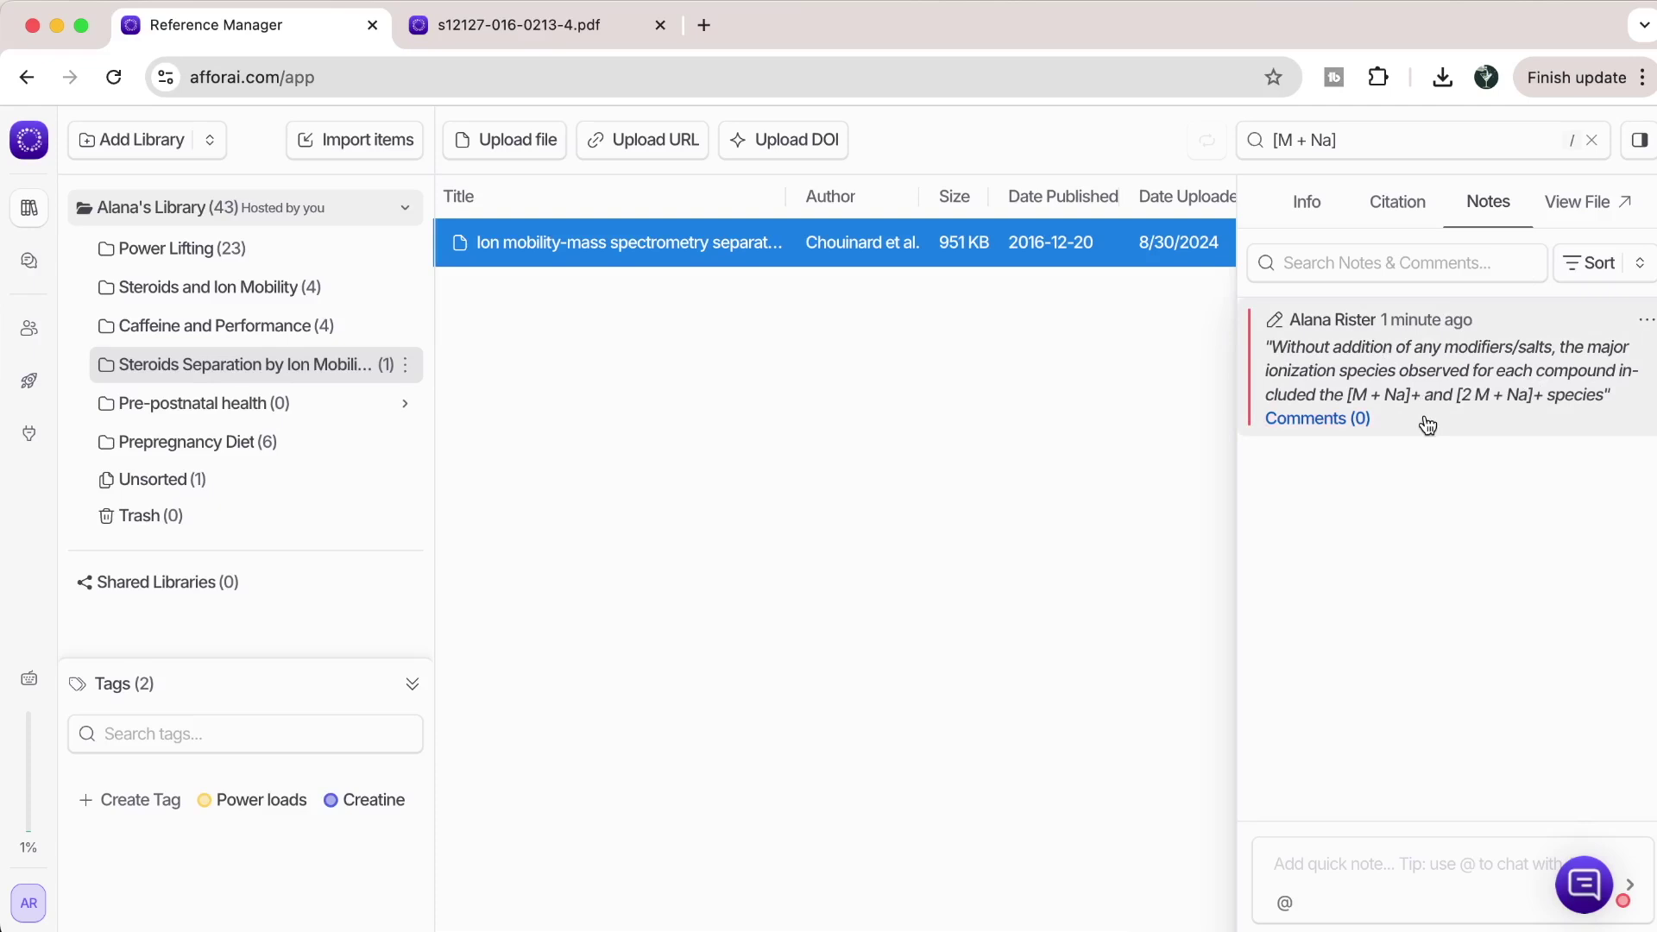
{"action": "left_click", "coordinate": [477, 21]}
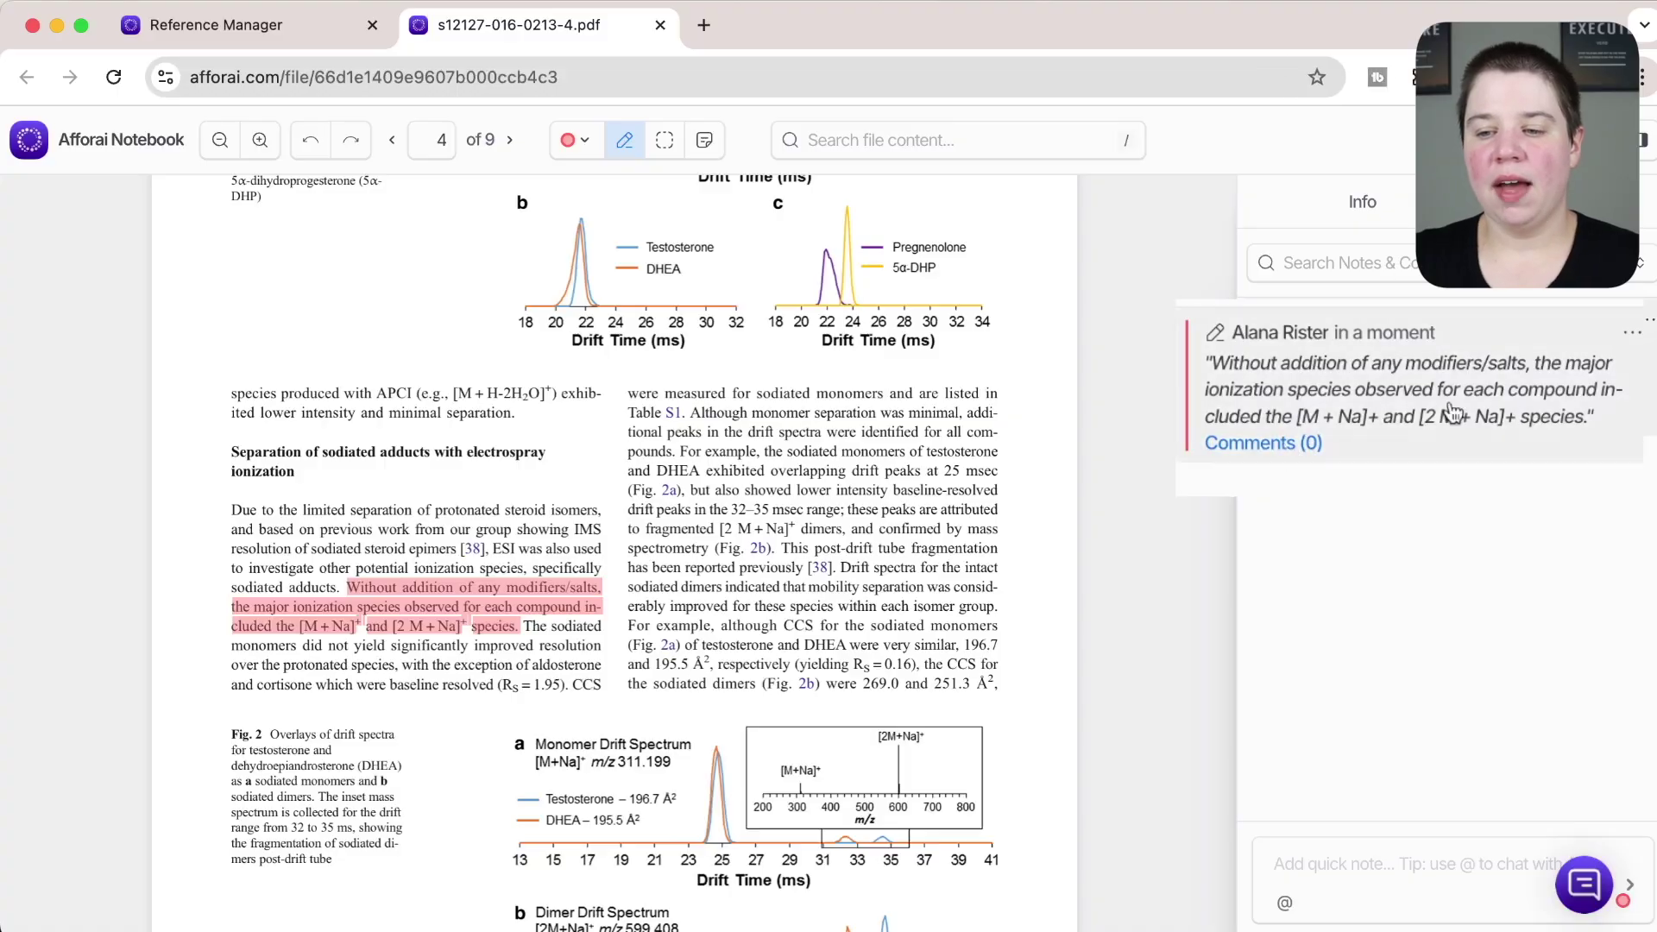
- Comment on the highlight asking how common sodiated species are without sodium added
{"action": "left_click", "coordinate": [1286, 445]}
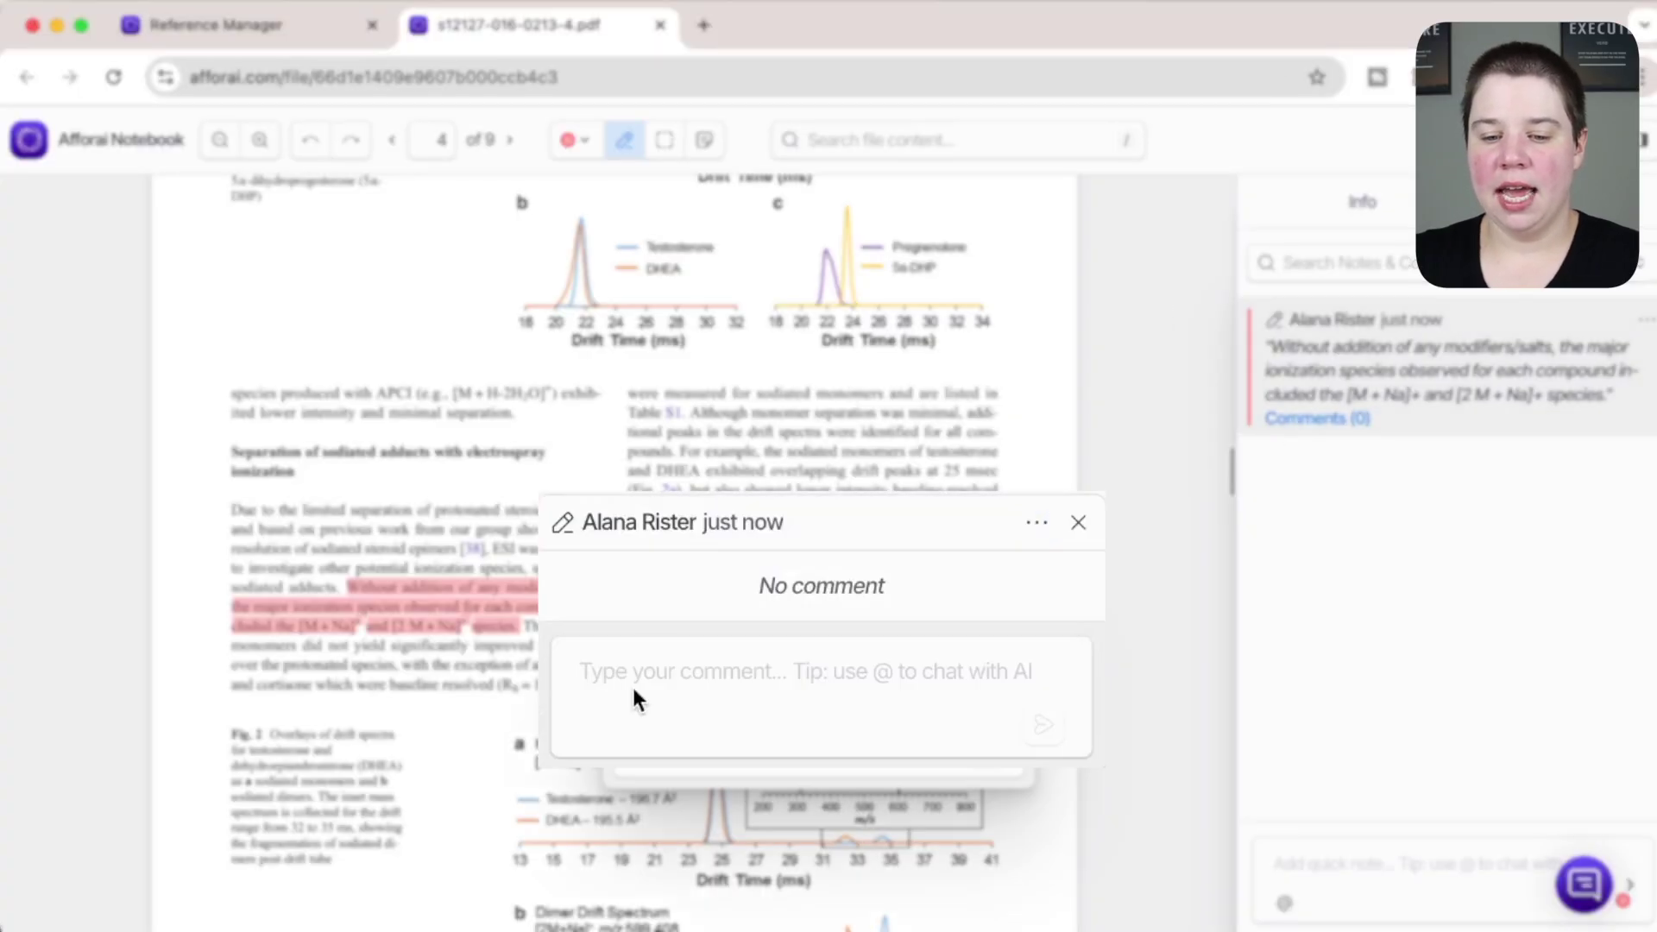
{"action": "left_click", "coordinate": [621, 670]}
{"action": "type", "text": "How"}
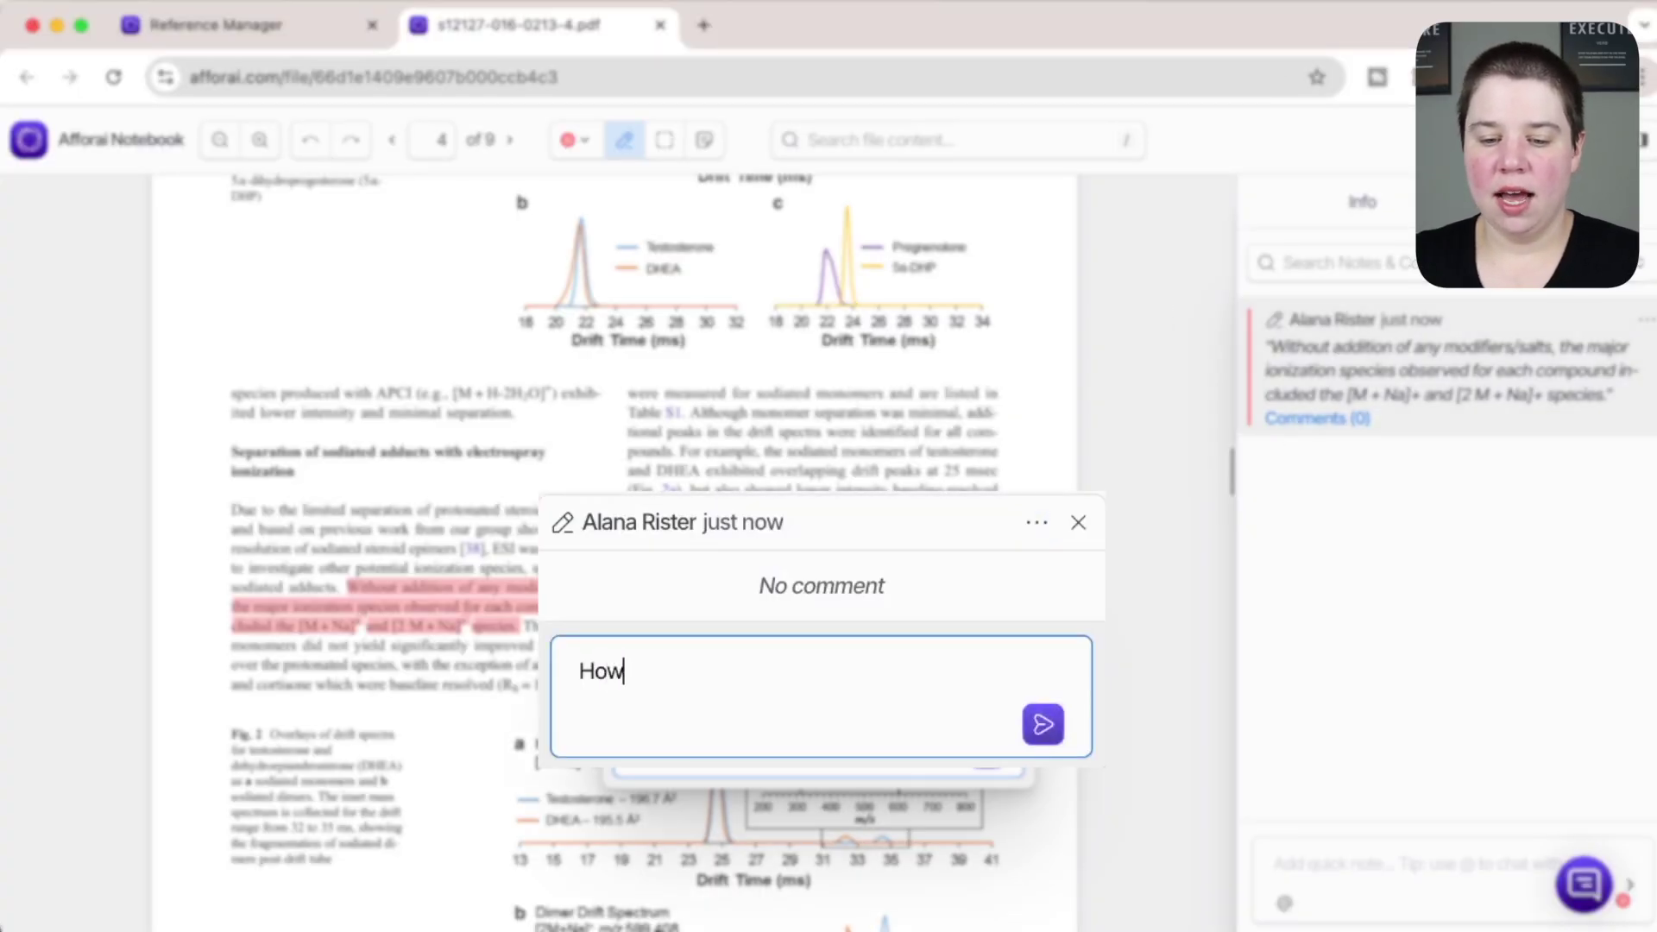
{"action": "type", "text": " common is it"}
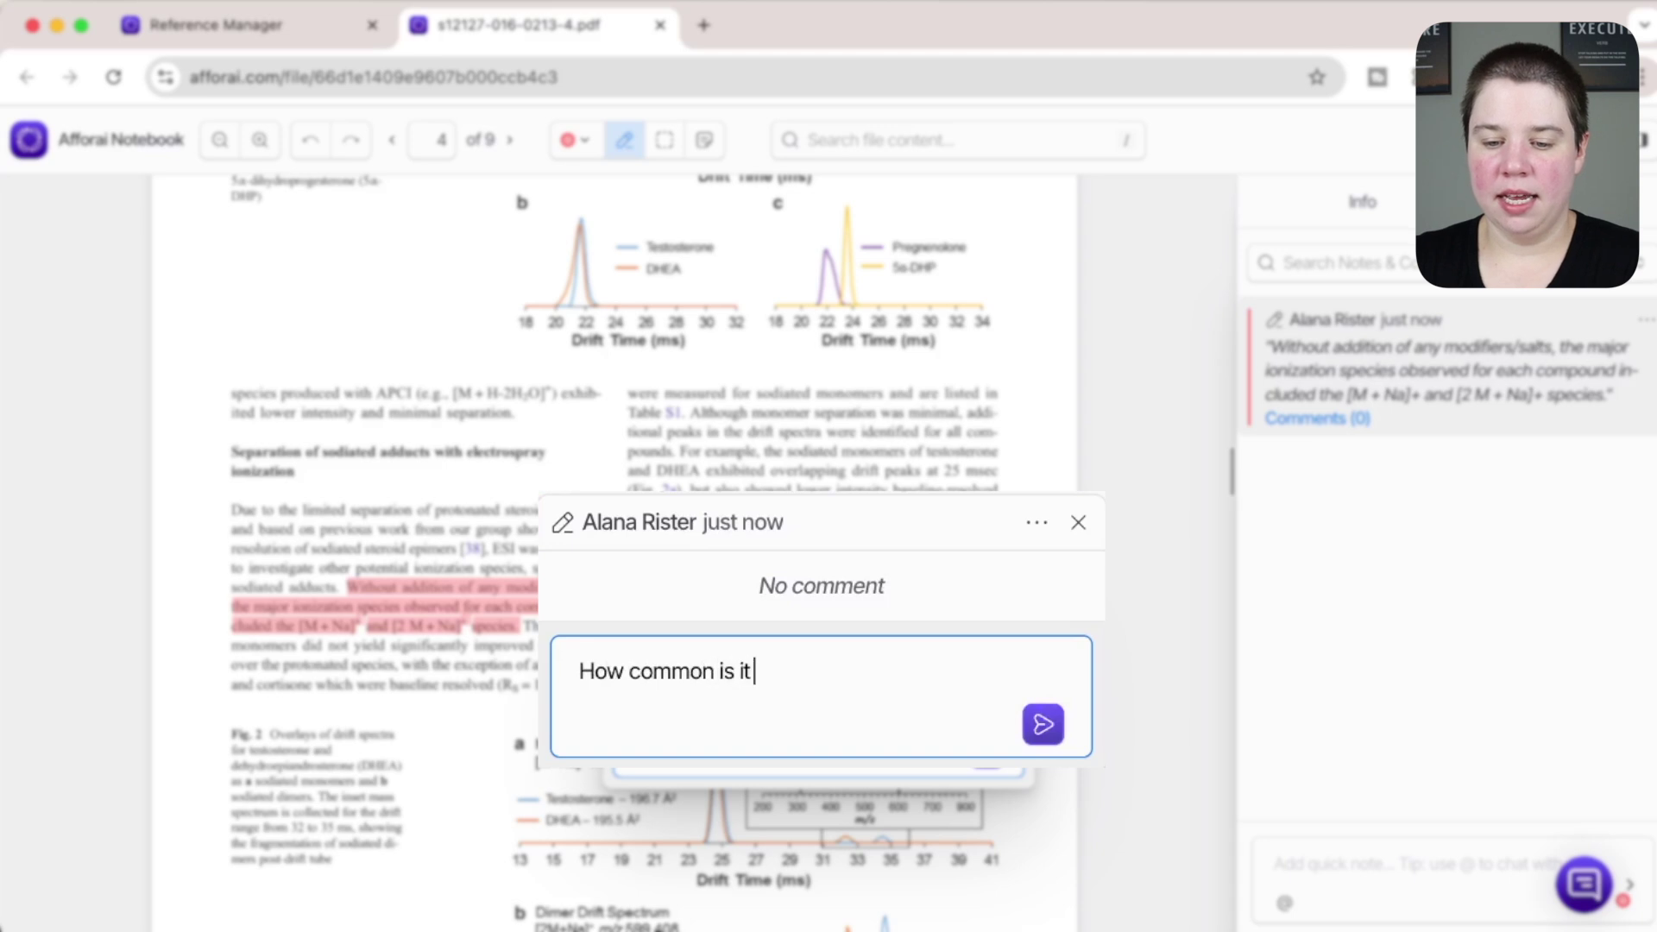
{"action": "type", "text": " for sodia"}
{"action": "key", "text": "BackSpace"}
{"action": "type", "text": "iated spe"}
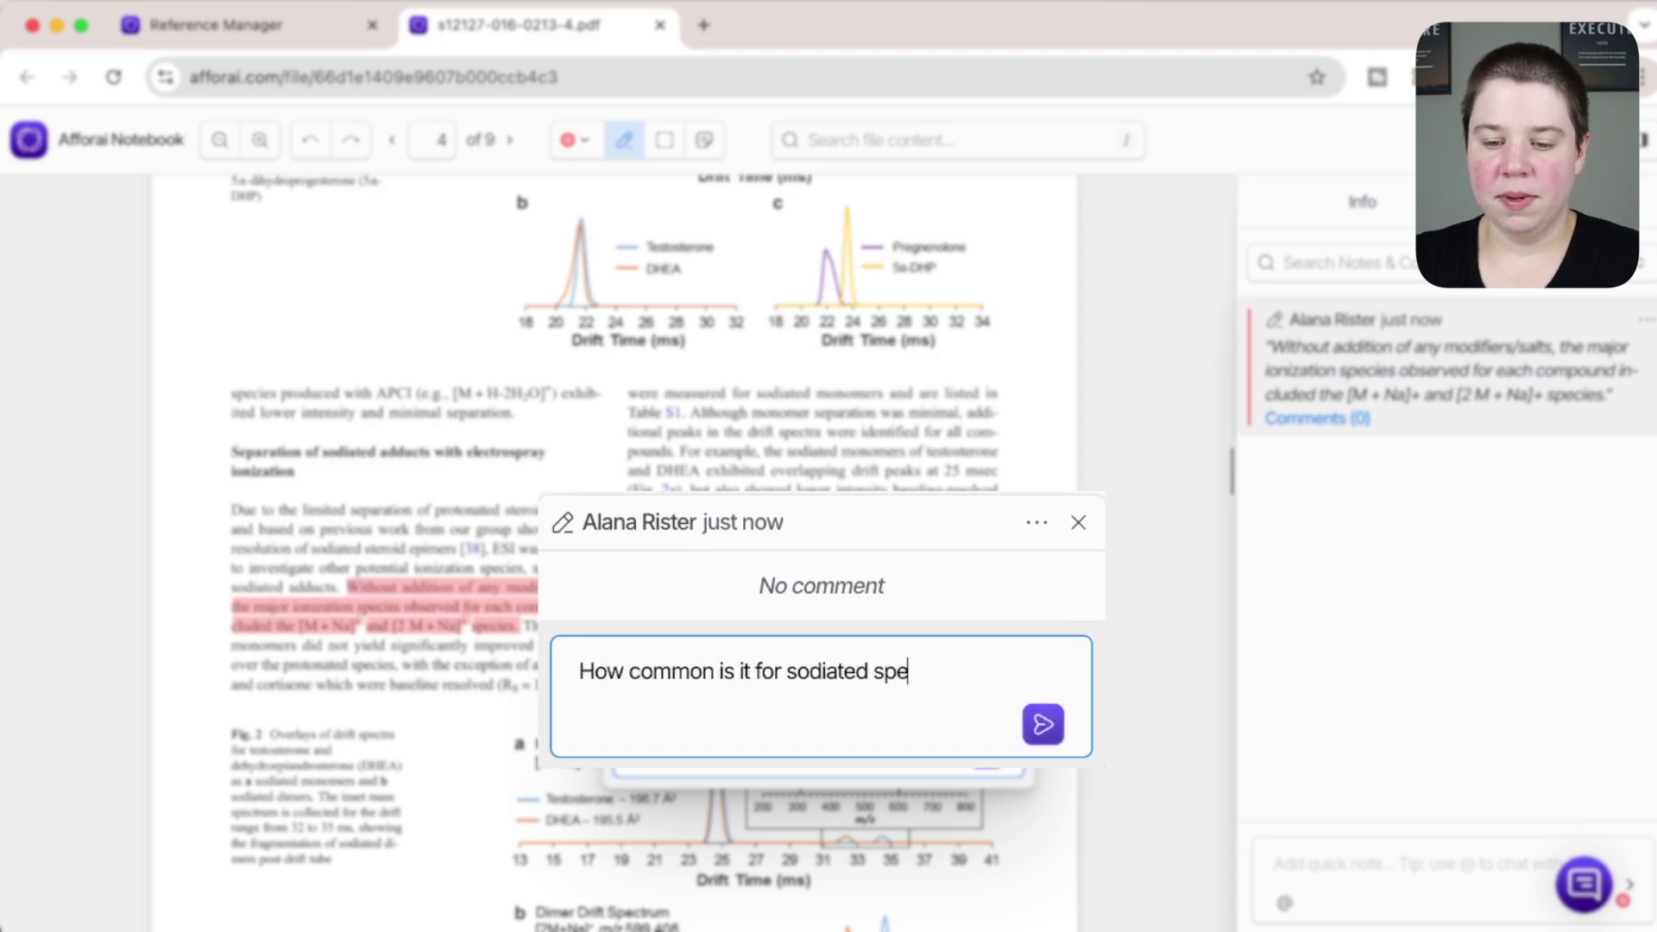
{"action": "type", "text": "cies to show without"}
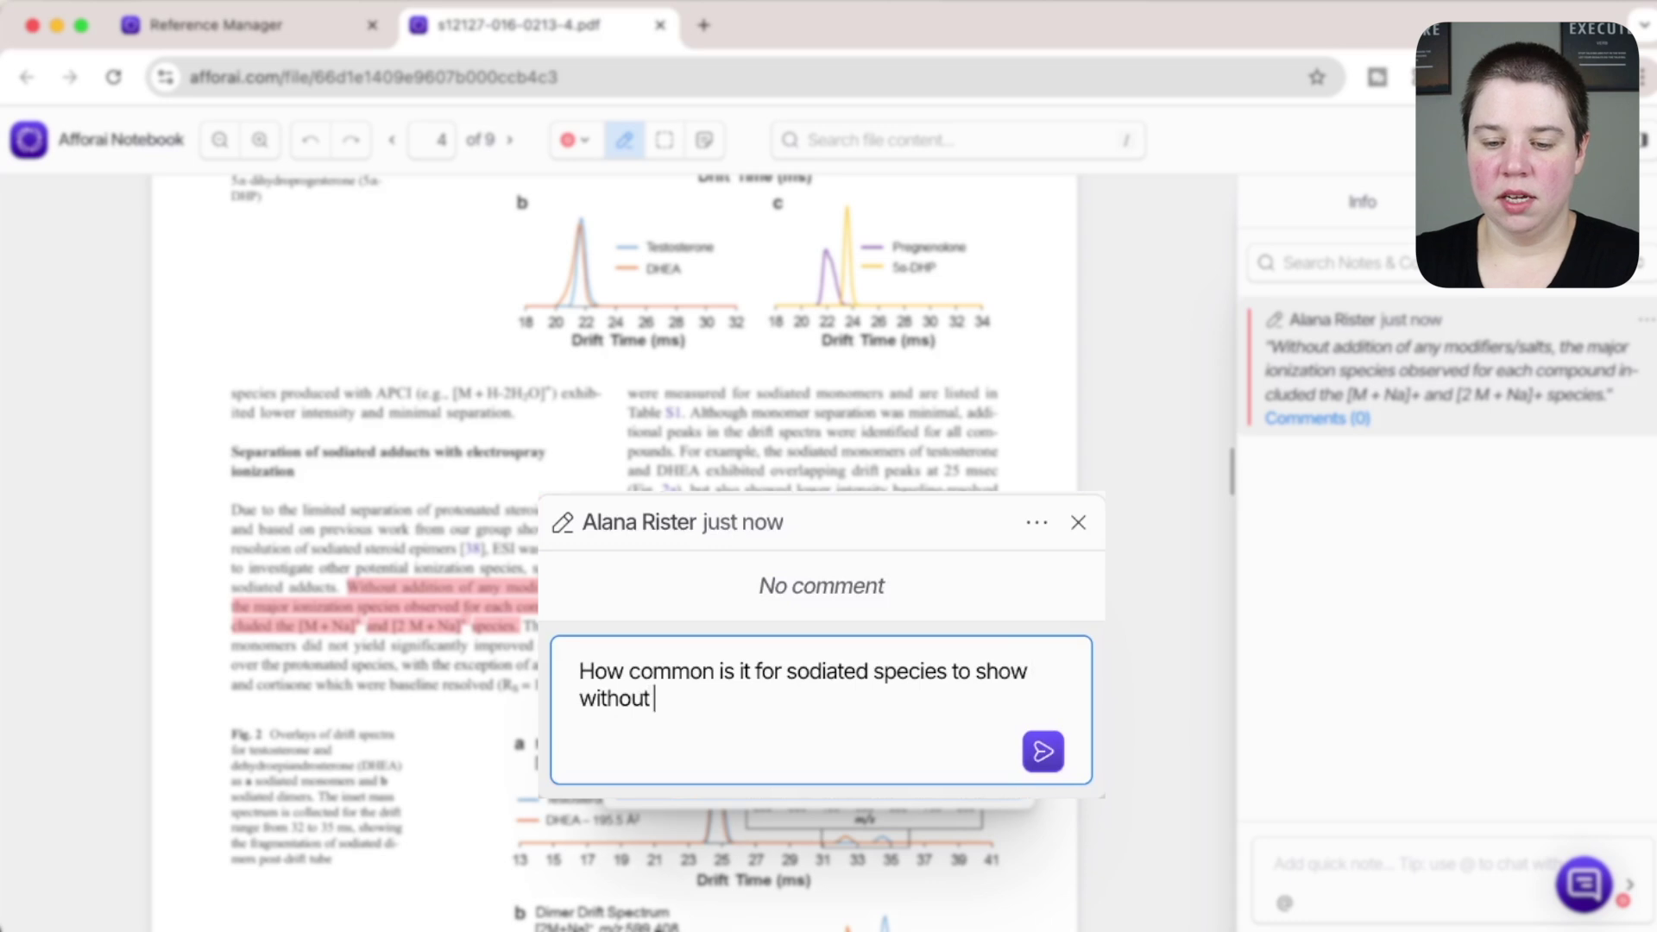
{"action": "type", "text": " sodium added?"}
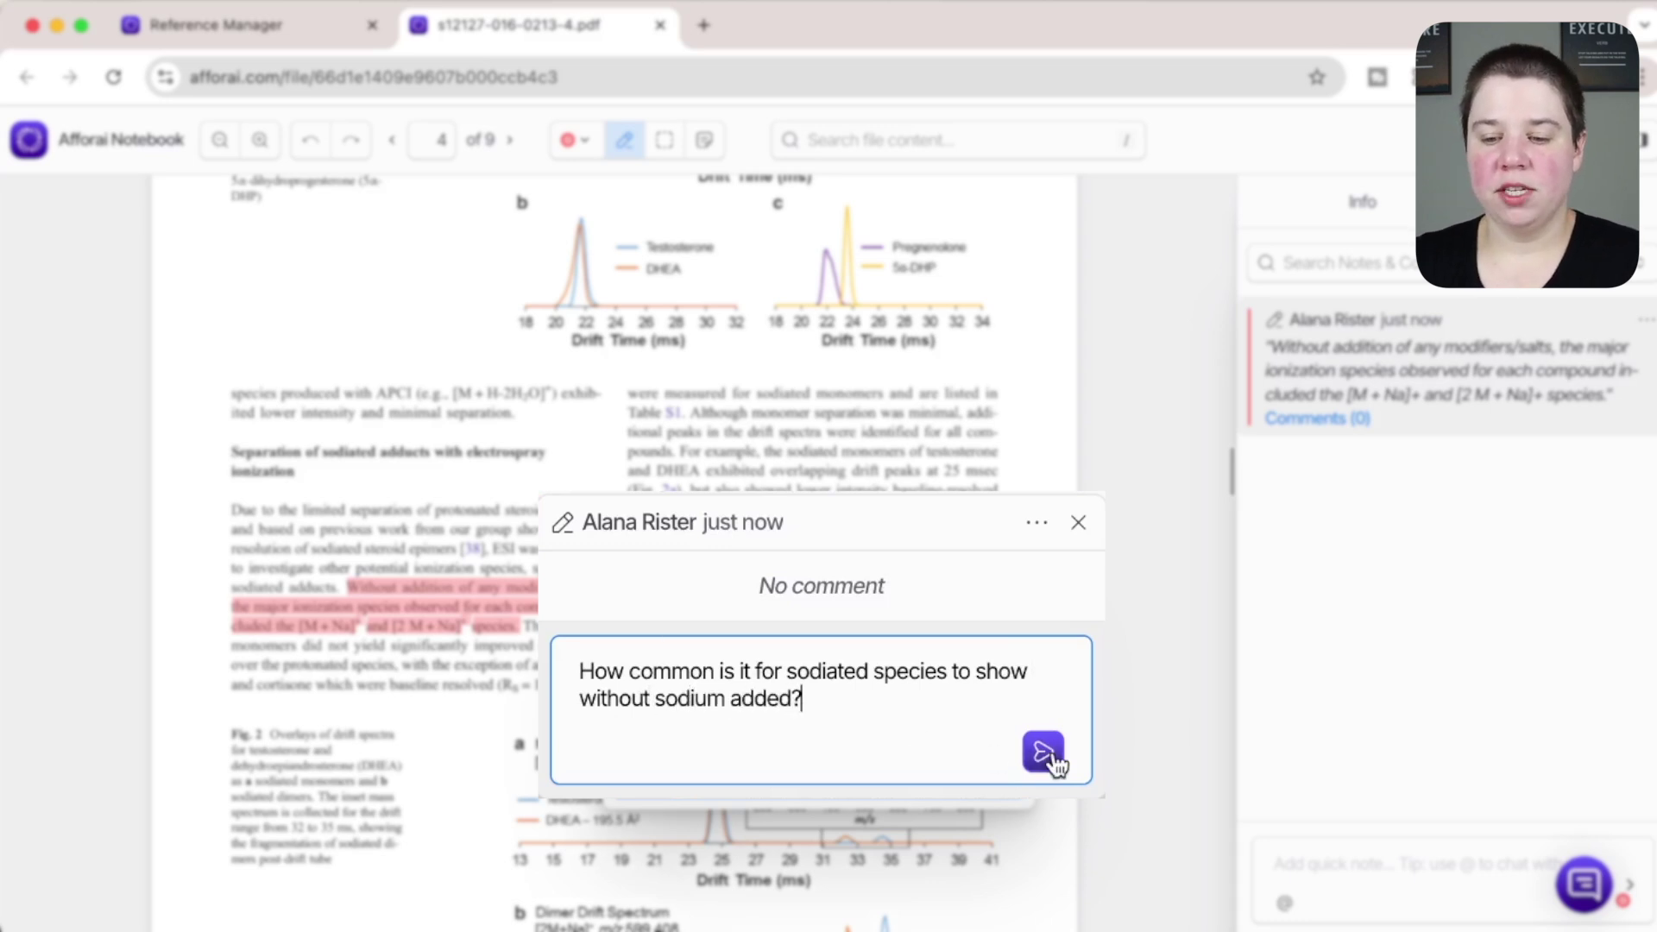
{"action": "left_click", "coordinate": [1044, 752]}
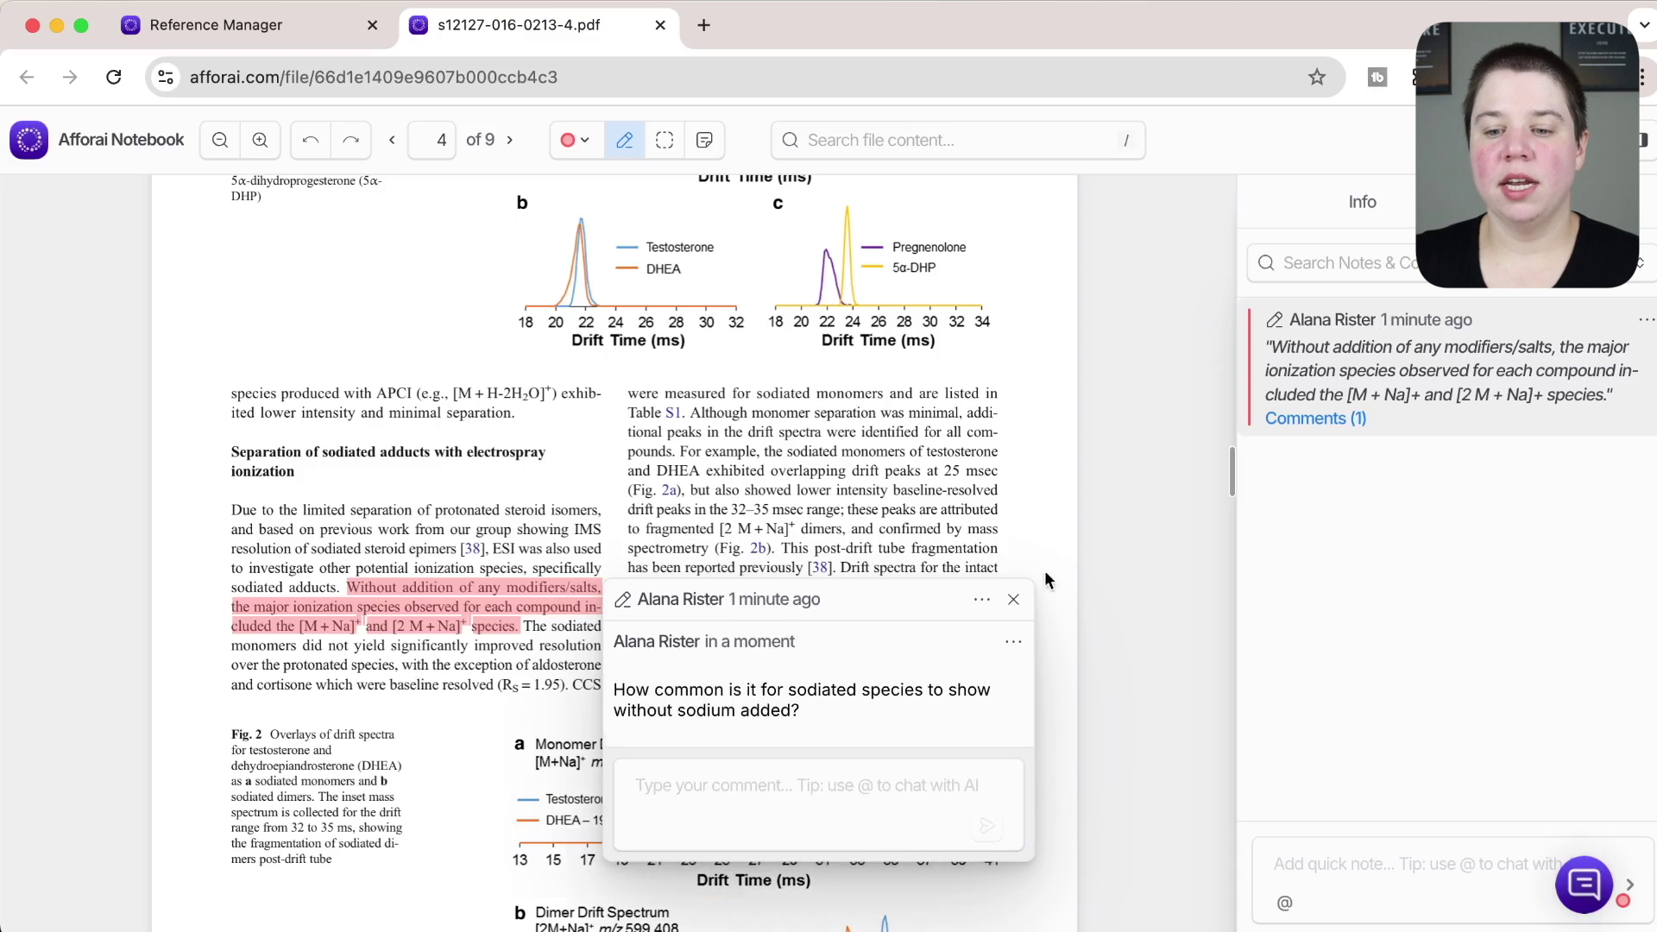
{"action": "left_click", "coordinate": [1017, 601]}
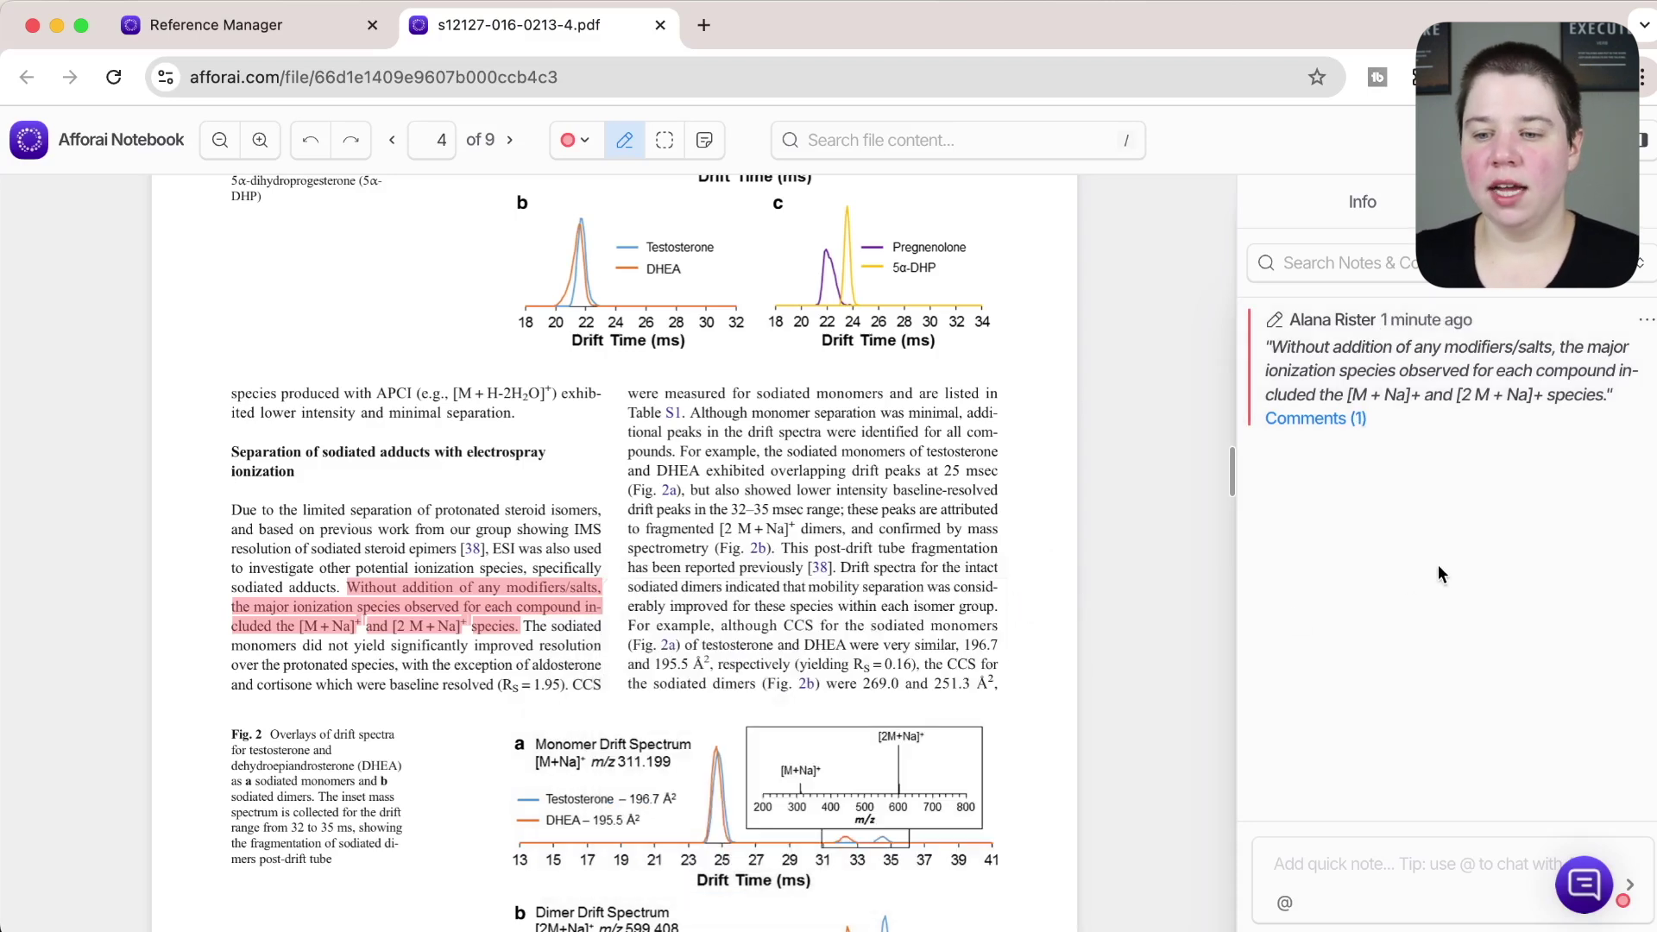
- Reply in the thread that sodium can be prevalent even in deionized water
{"action": "left_click", "coordinate": [1415, 382]}
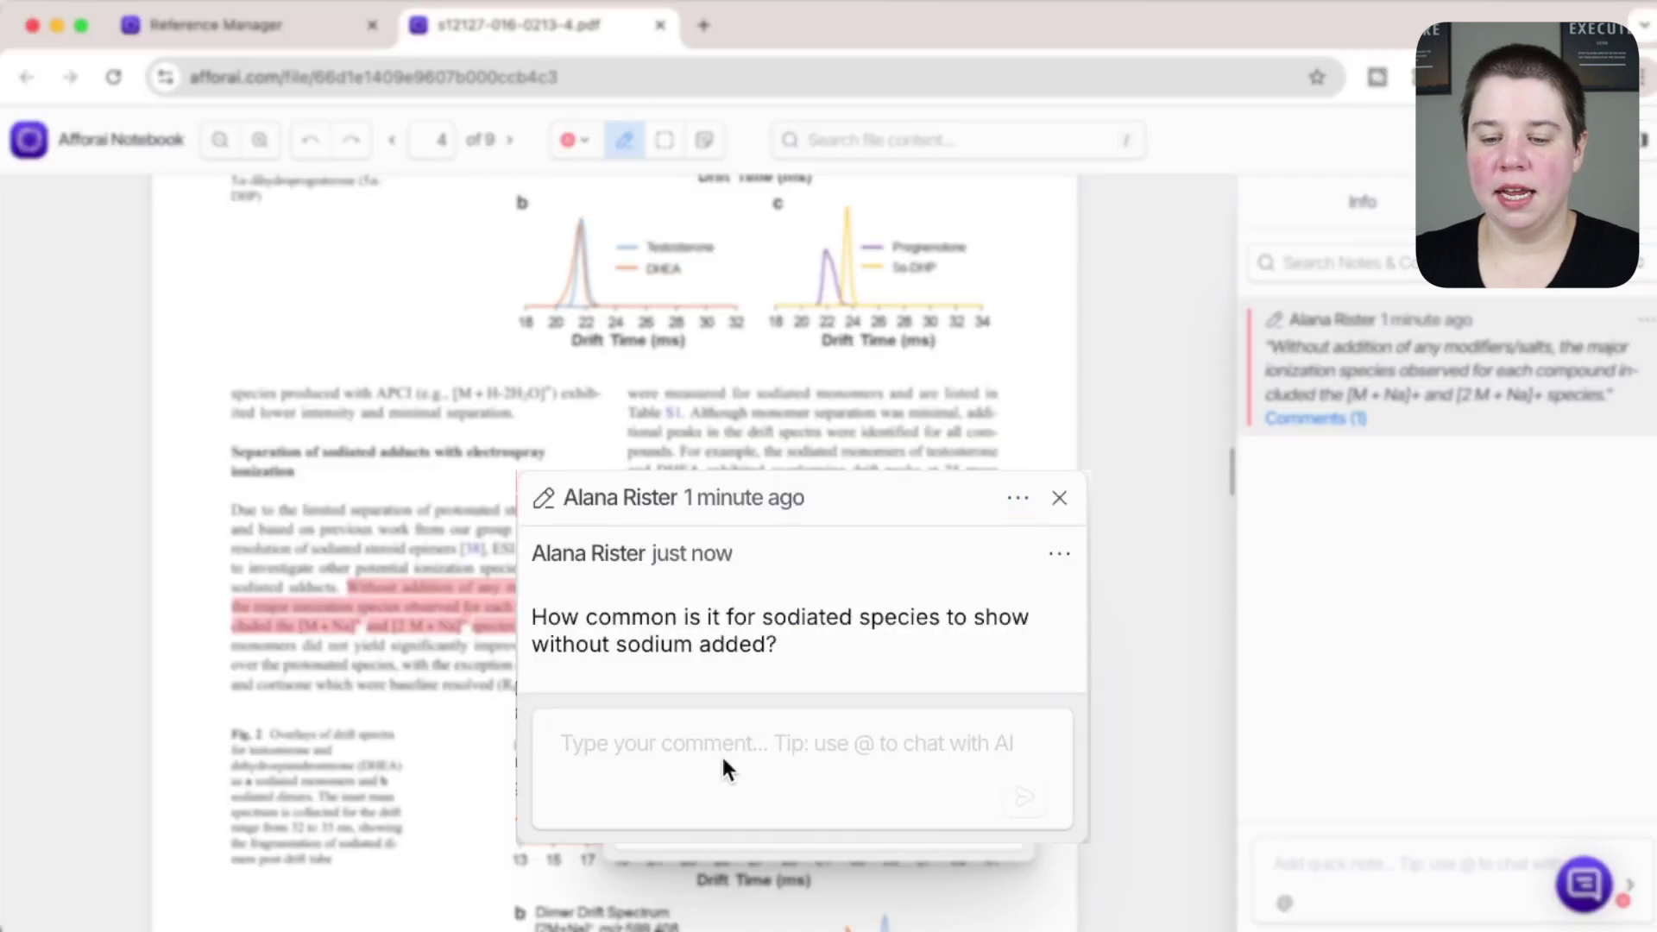
{"action": "left_click", "coordinate": [757, 795]}
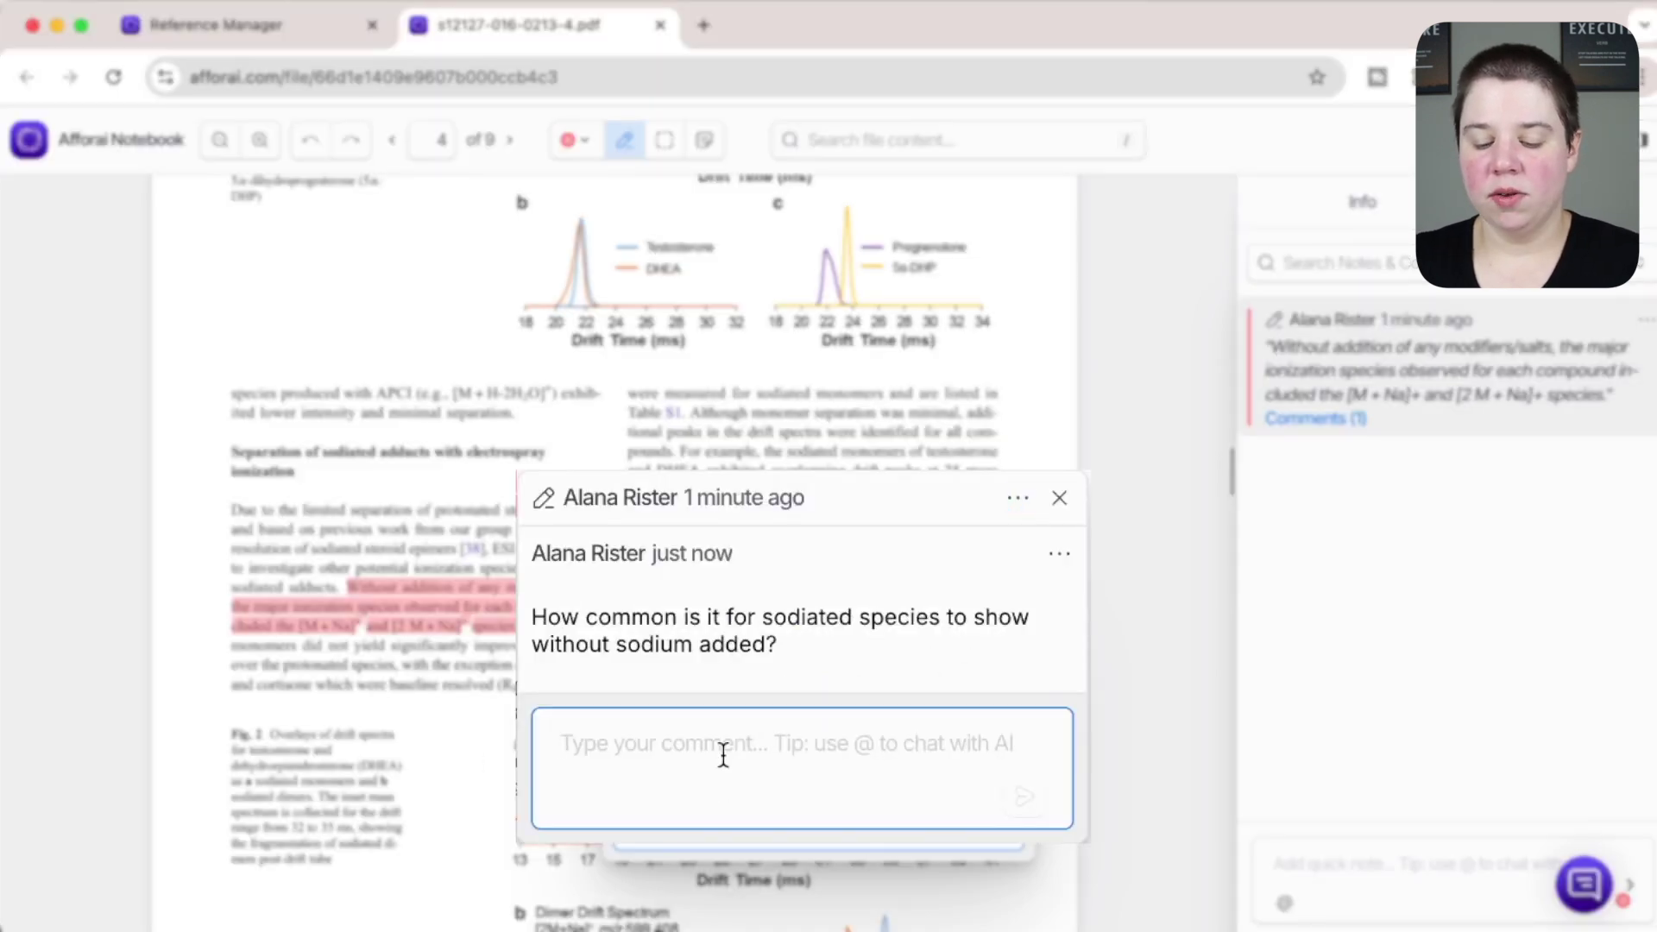
{"action": "type", "text": "Sodiu"}
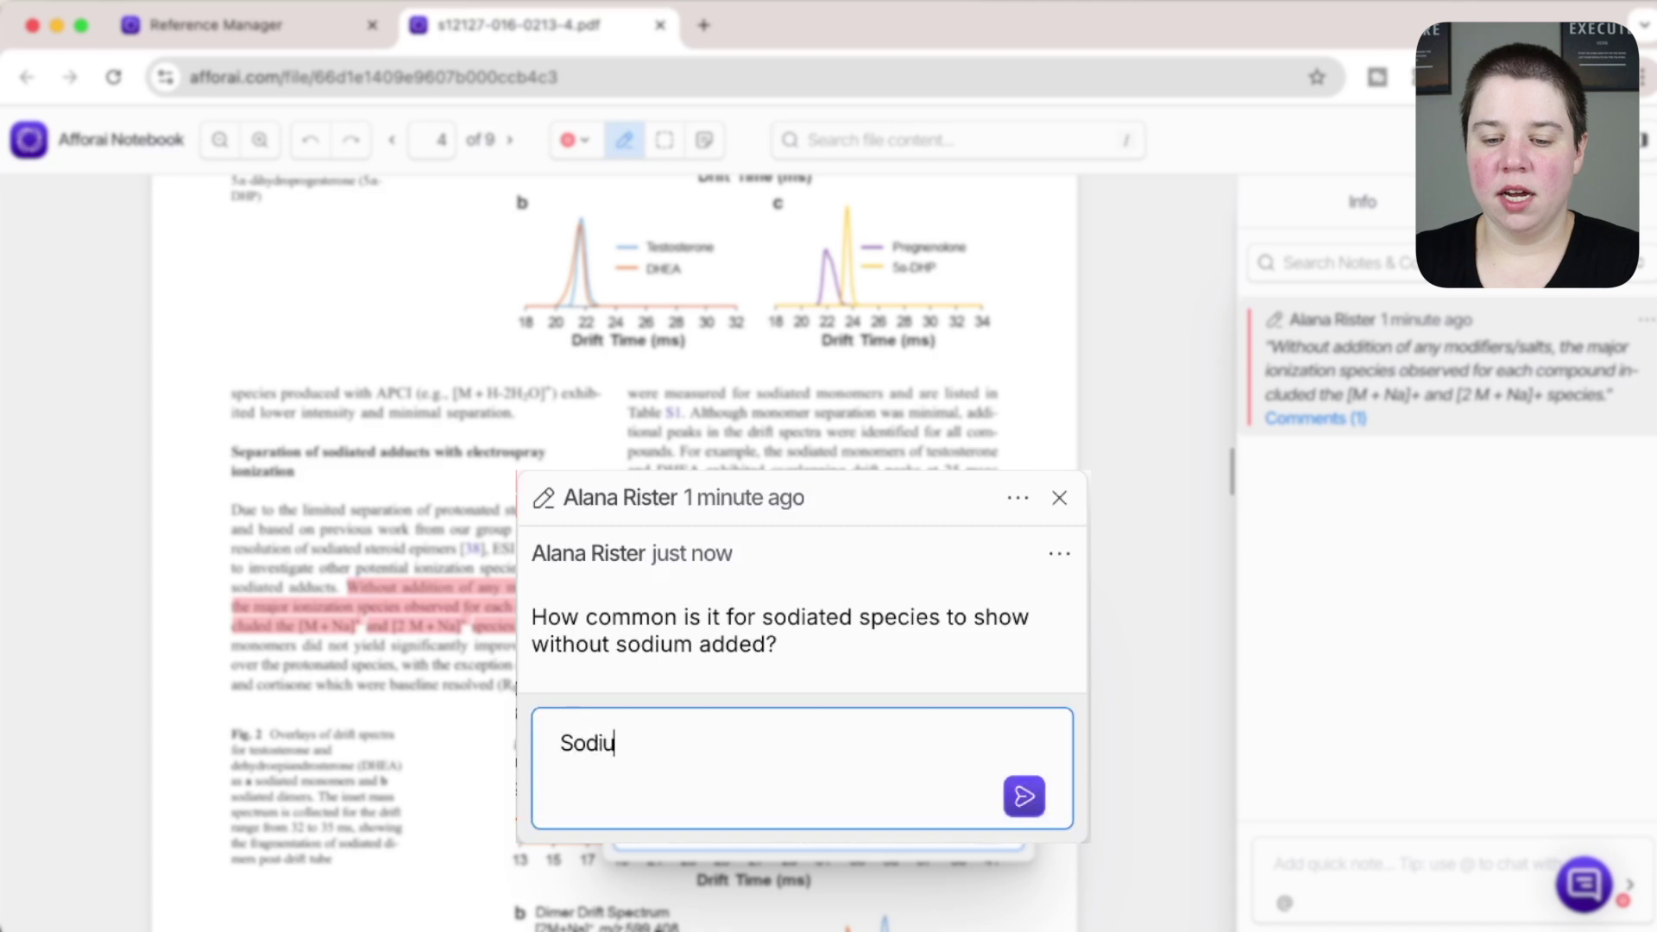
{"action": "type", "text": "m can be"}
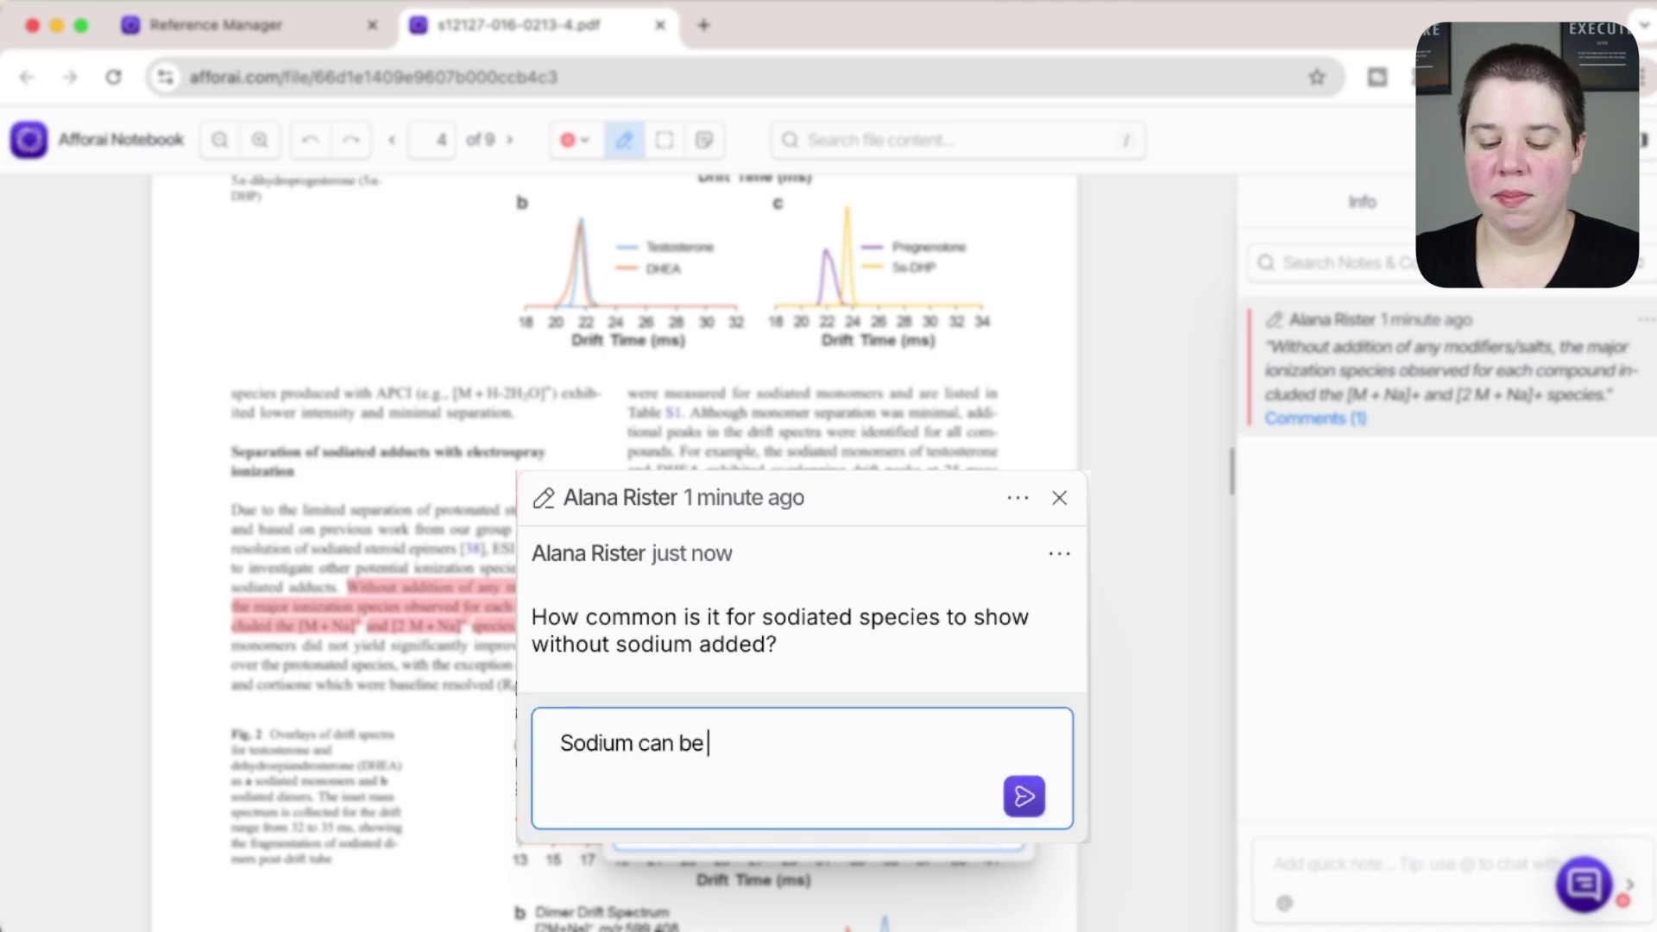
{"action": "type", "text": " prevalent even in deionized"}
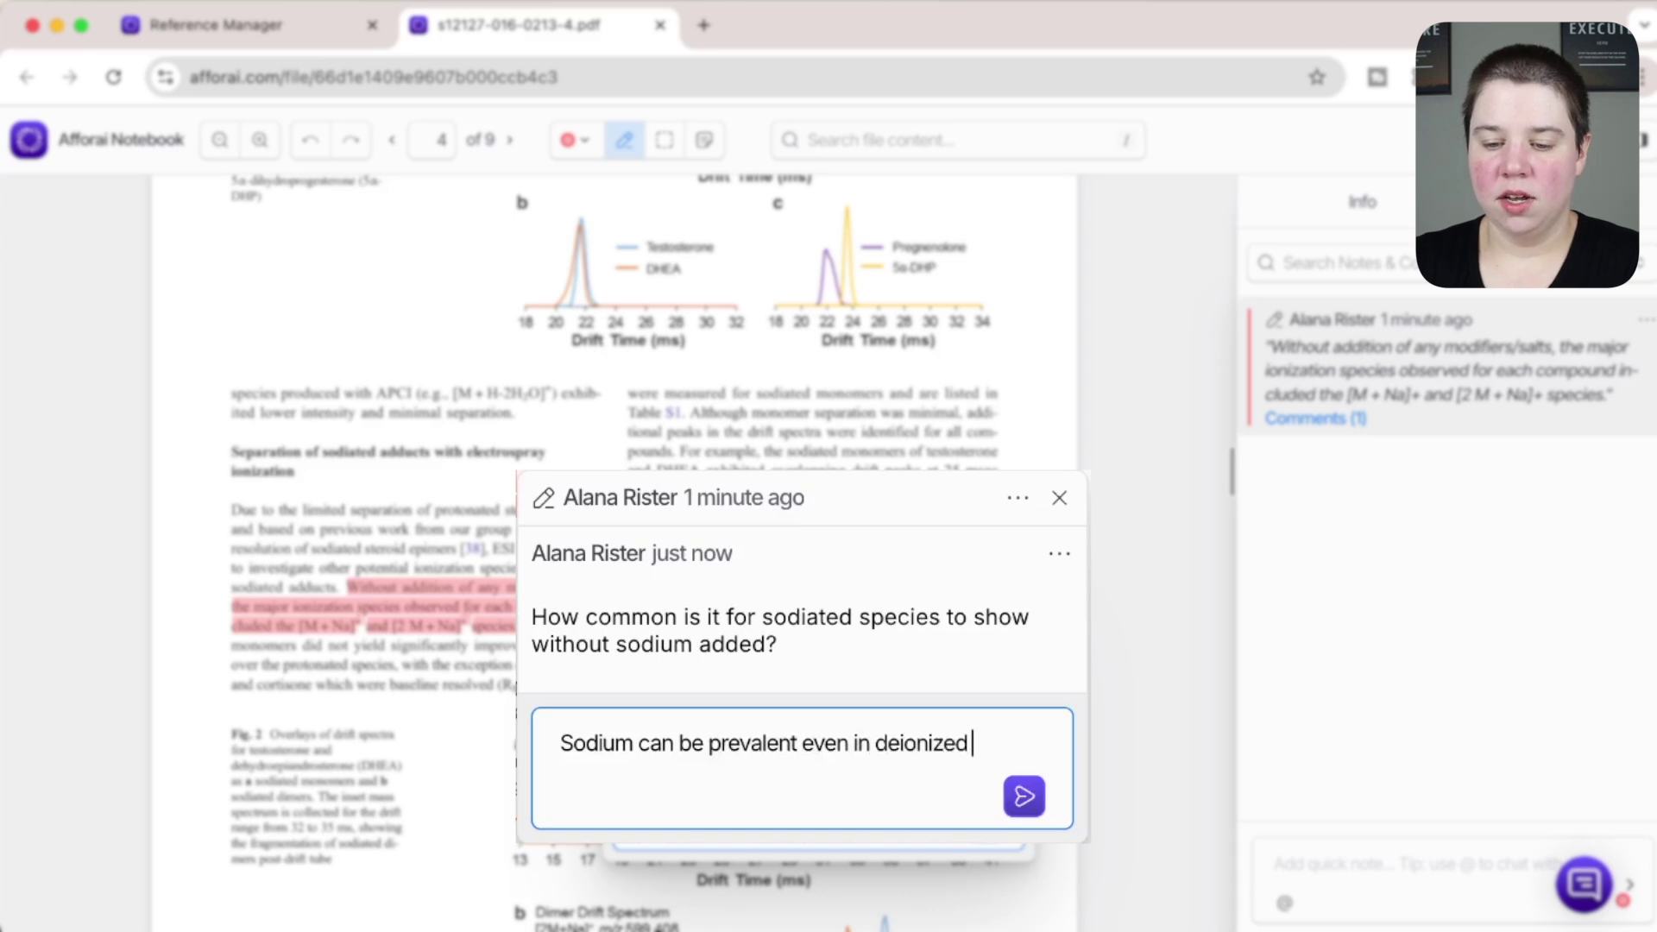
{"action": "type", "text": " water a"}
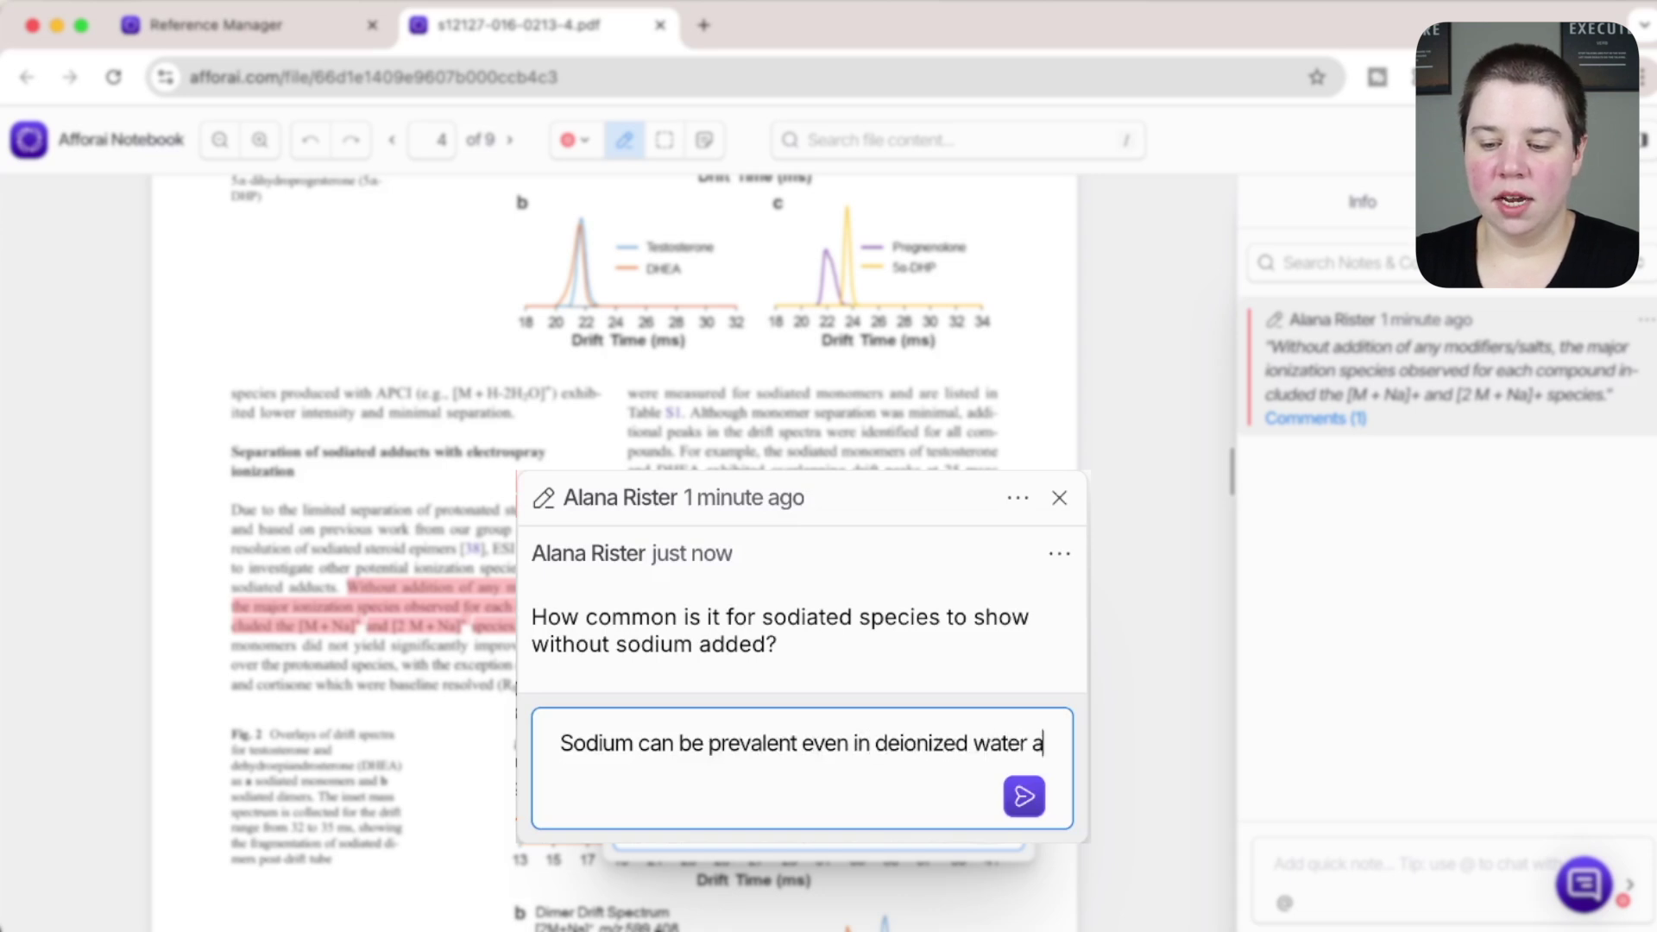
{"action": "type", "text": "nd potent"}
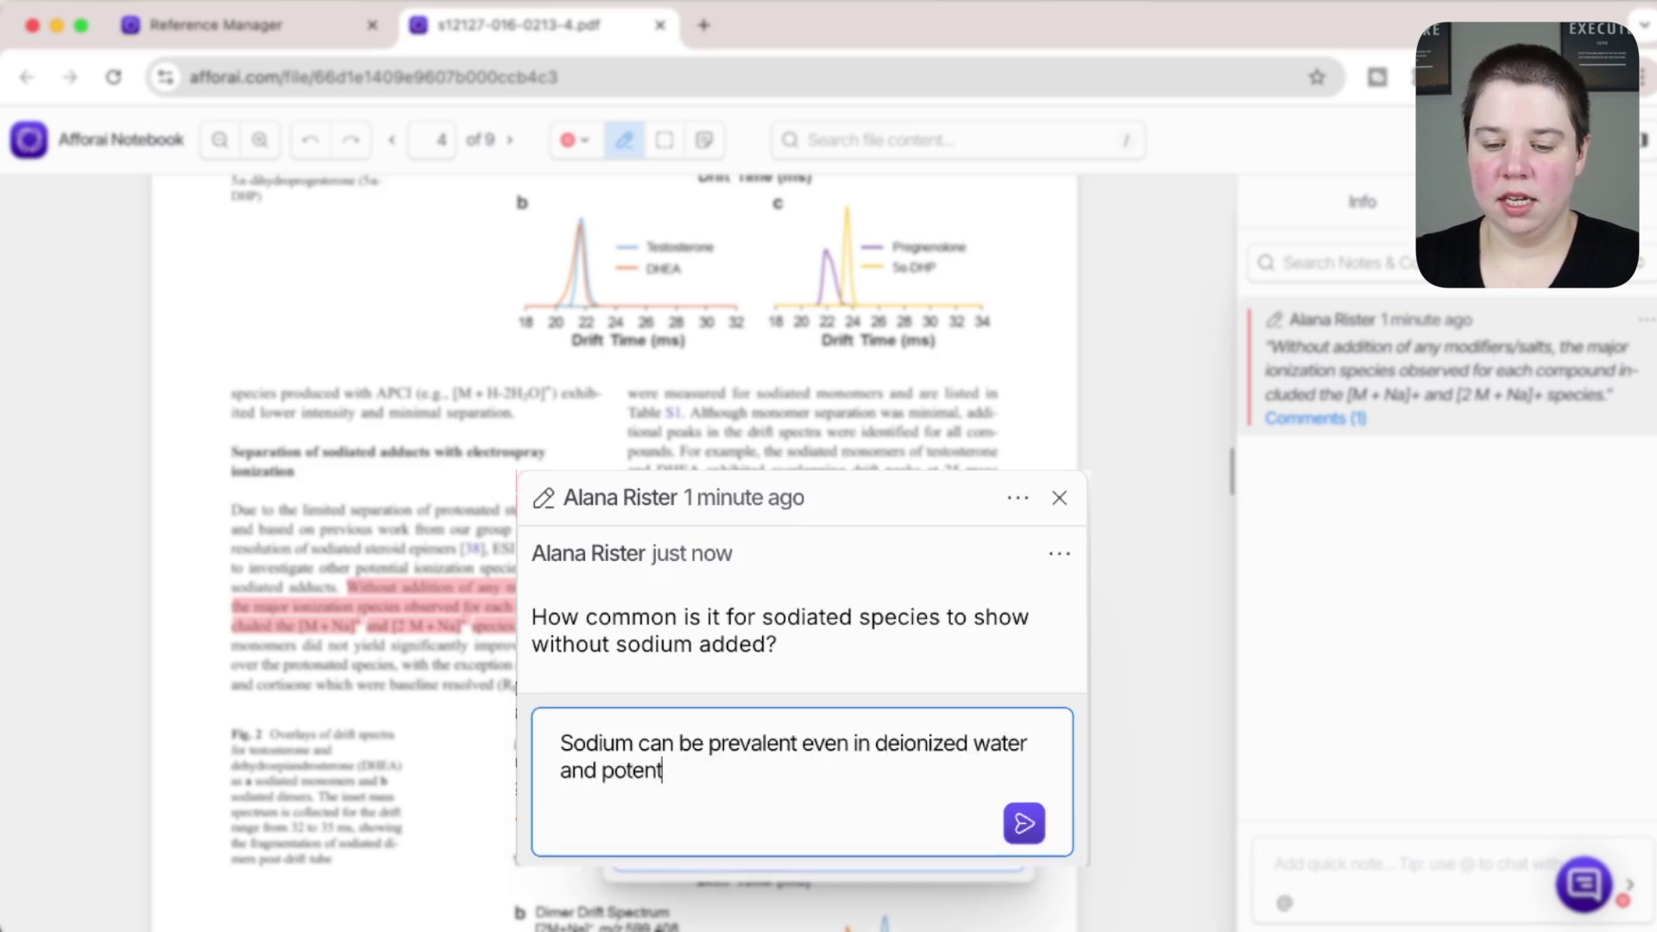
{"action": "type", "text": "ially causes sodiated species."}
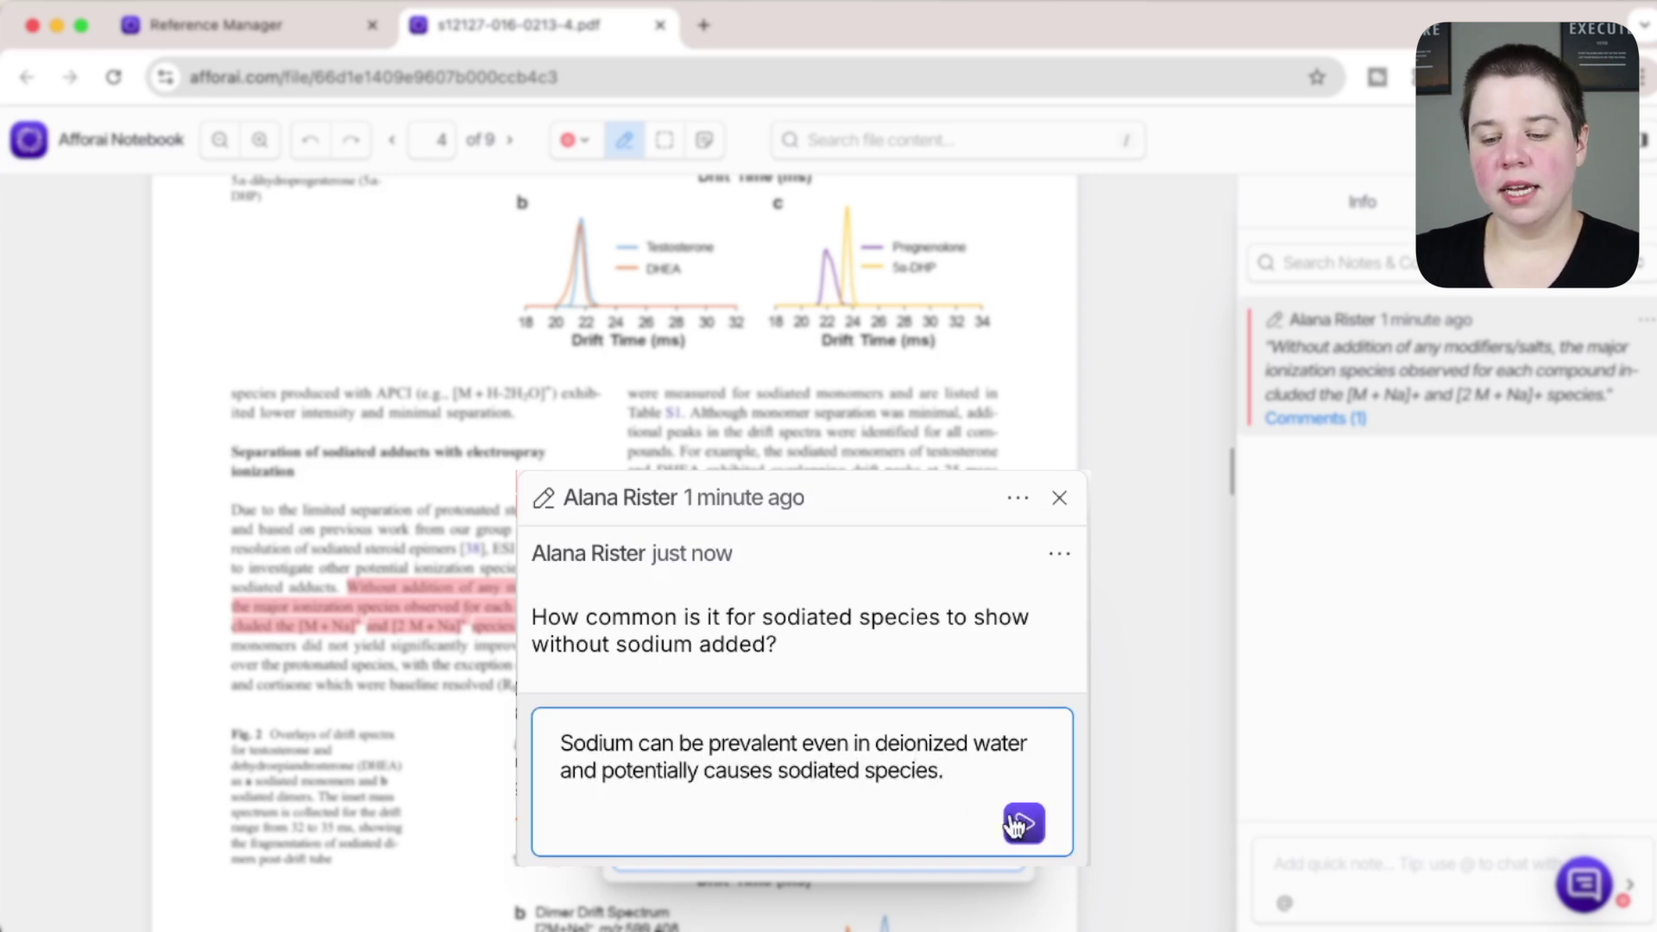
{"action": "left_click", "coordinate": [1022, 822]}
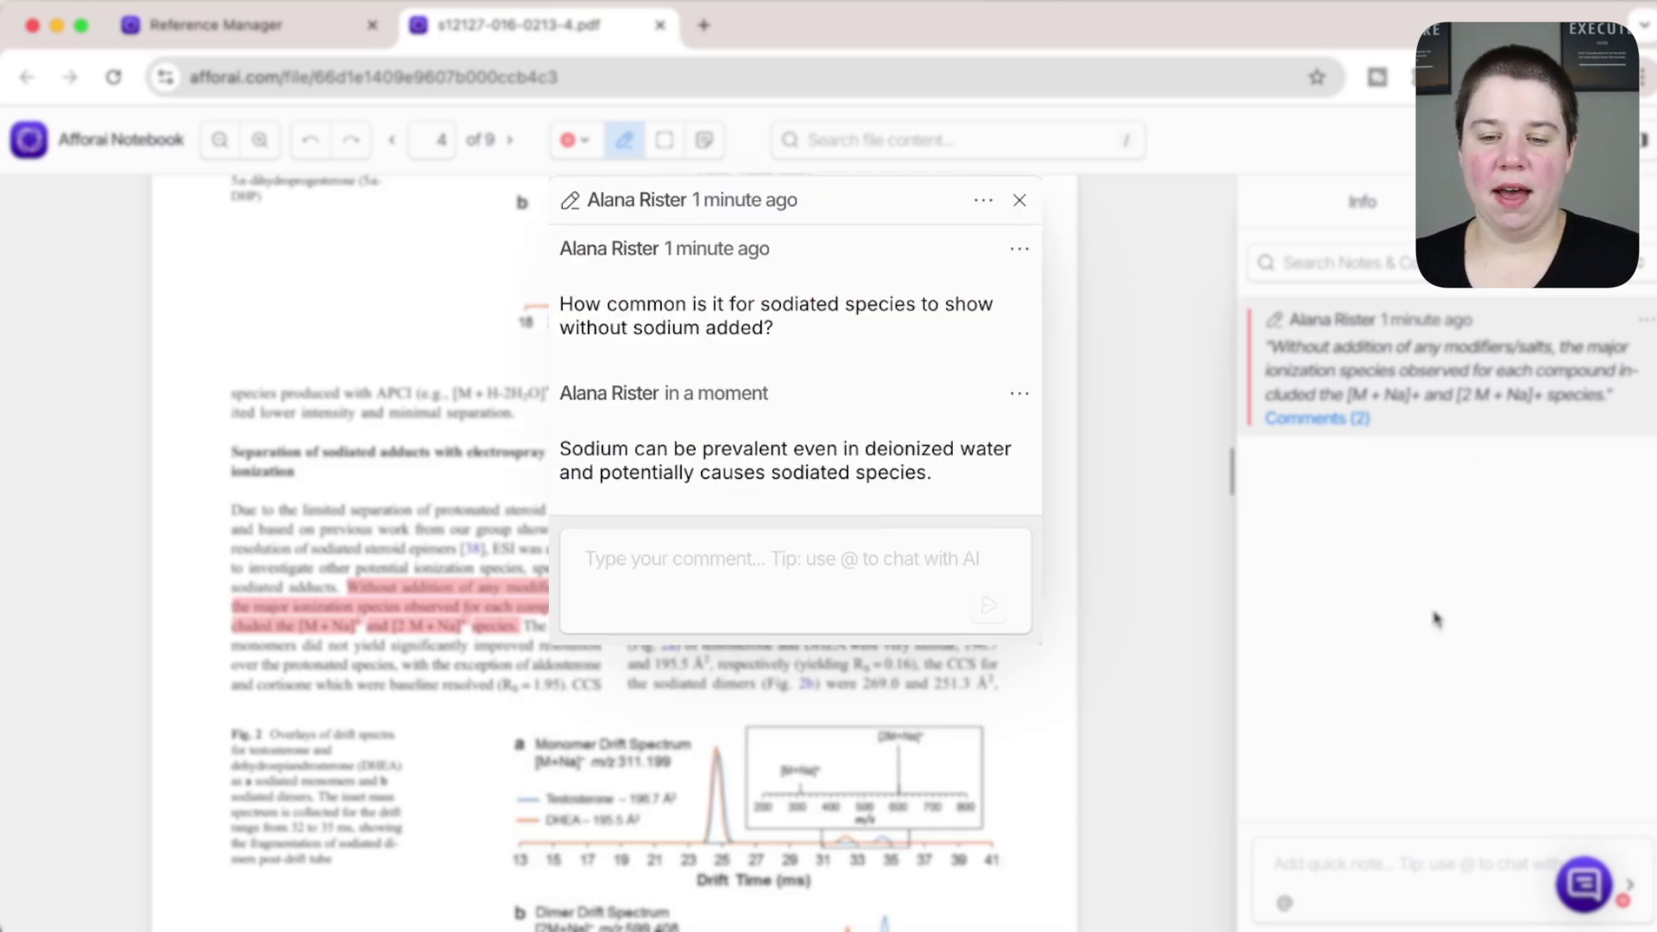
{"action": "left_click", "coordinate": [1019, 201]}
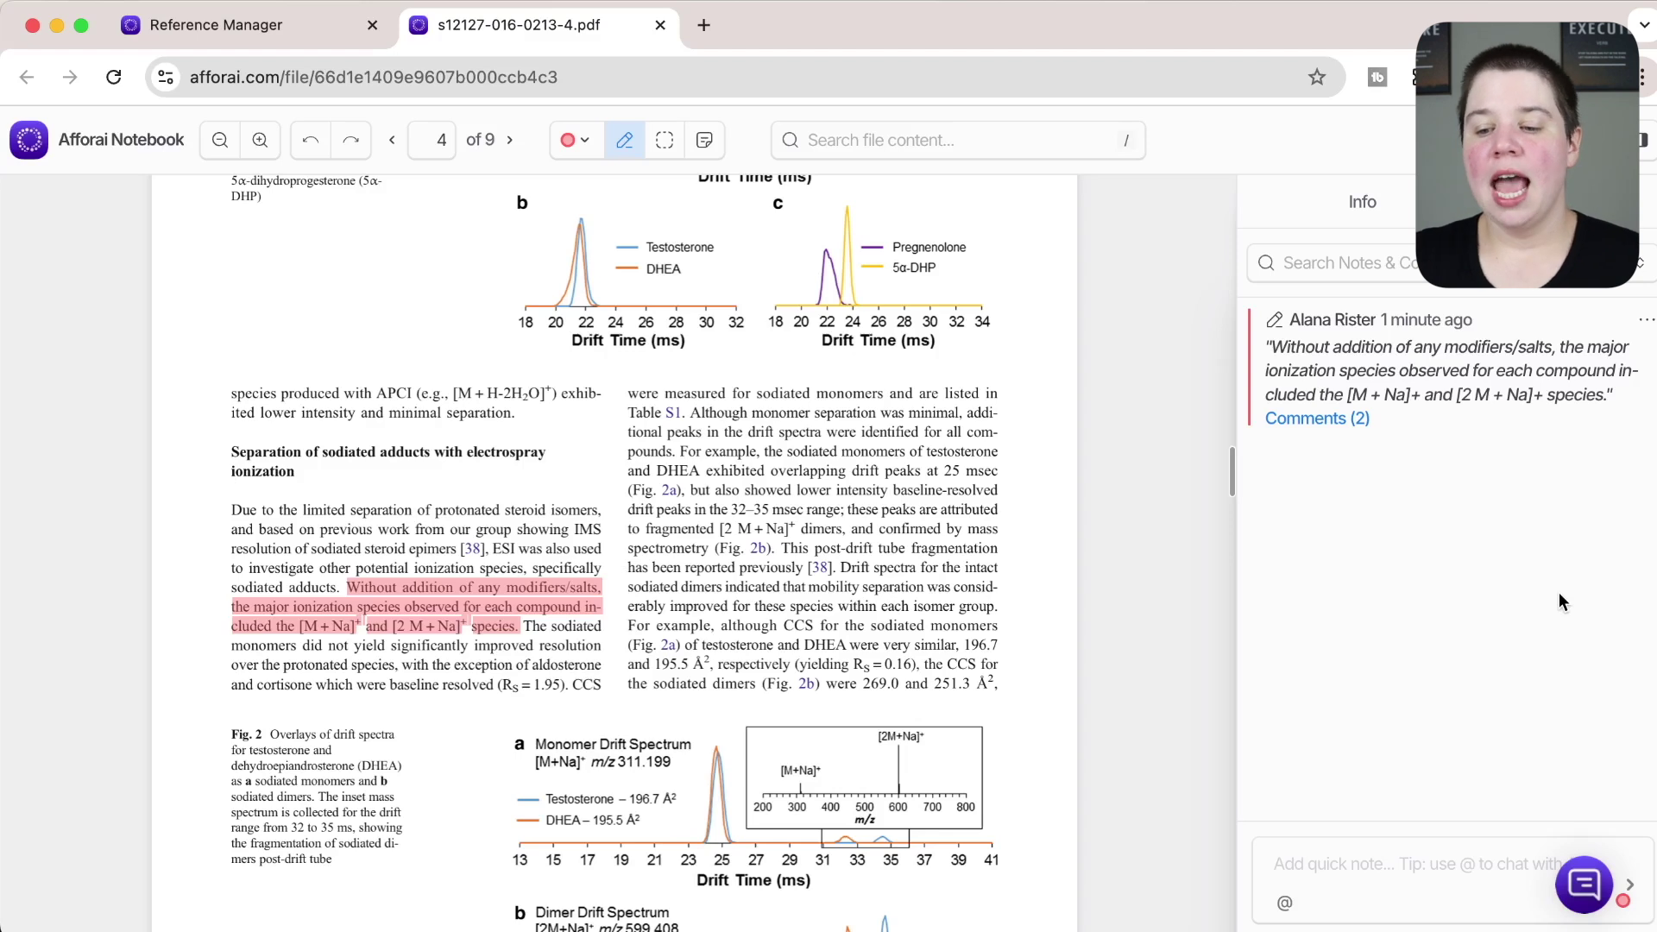
- Place a sticky note next to Figure 1 with the text 'Separation differs for different species of isomers.'
{"action": "scroll", "coordinate": [1065, 615], "scroll_direction": "up", "scroll_amount": 3}
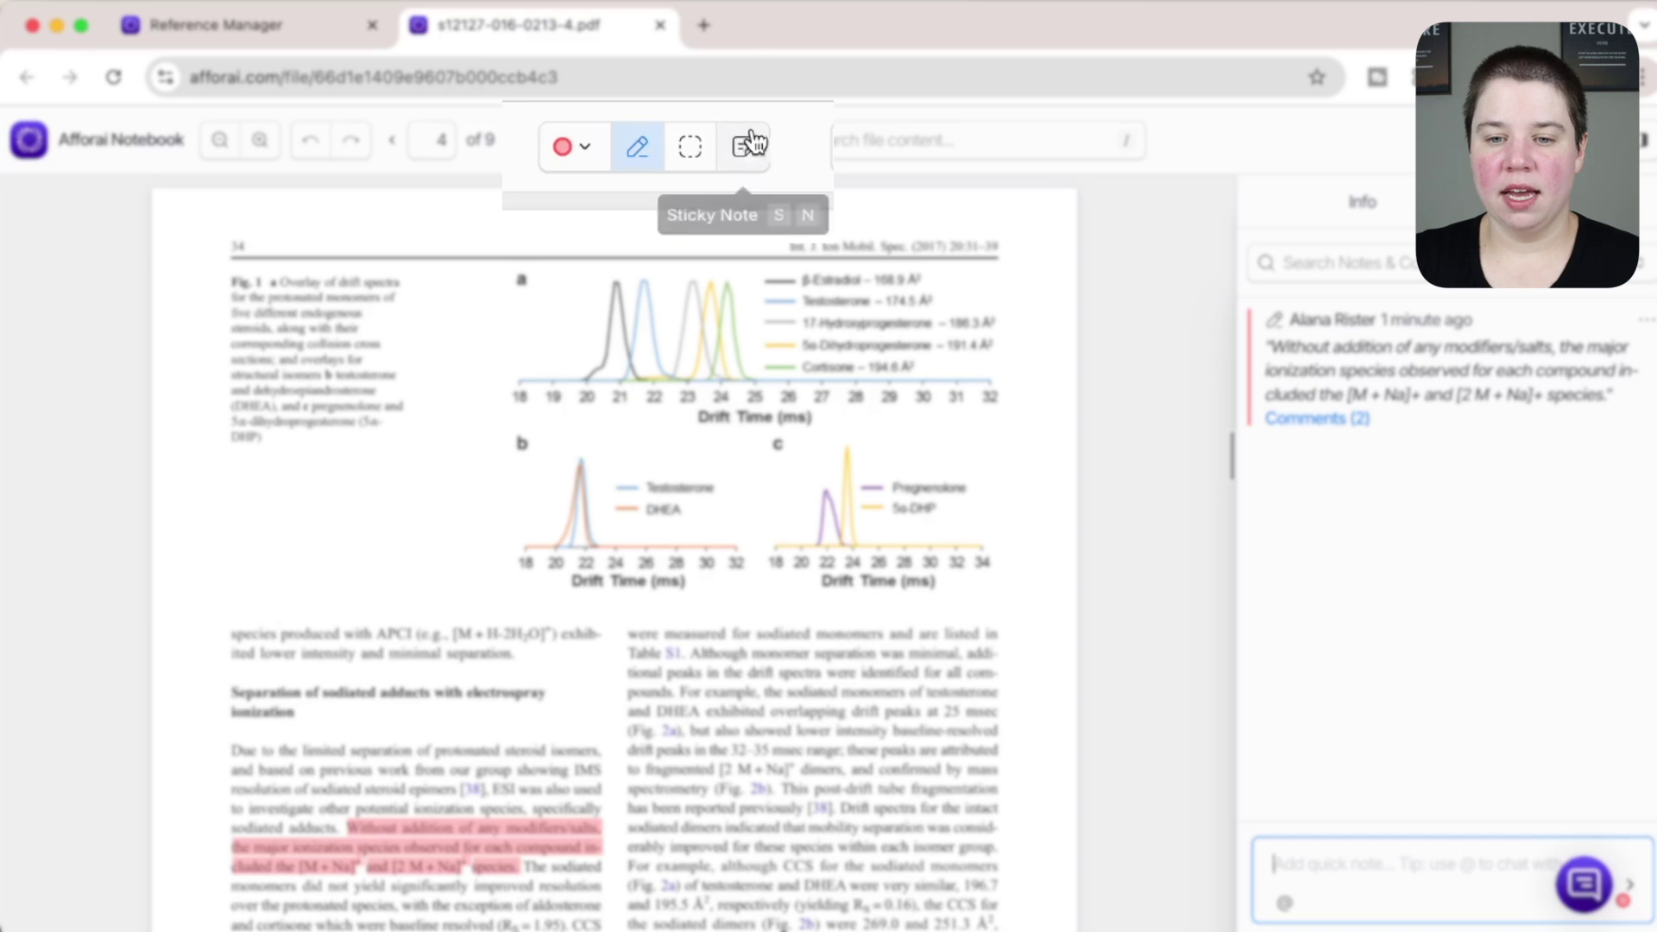
{"action": "left_click", "coordinate": [704, 140]}
{"action": "left_click", "coordinate": [429, 451]}
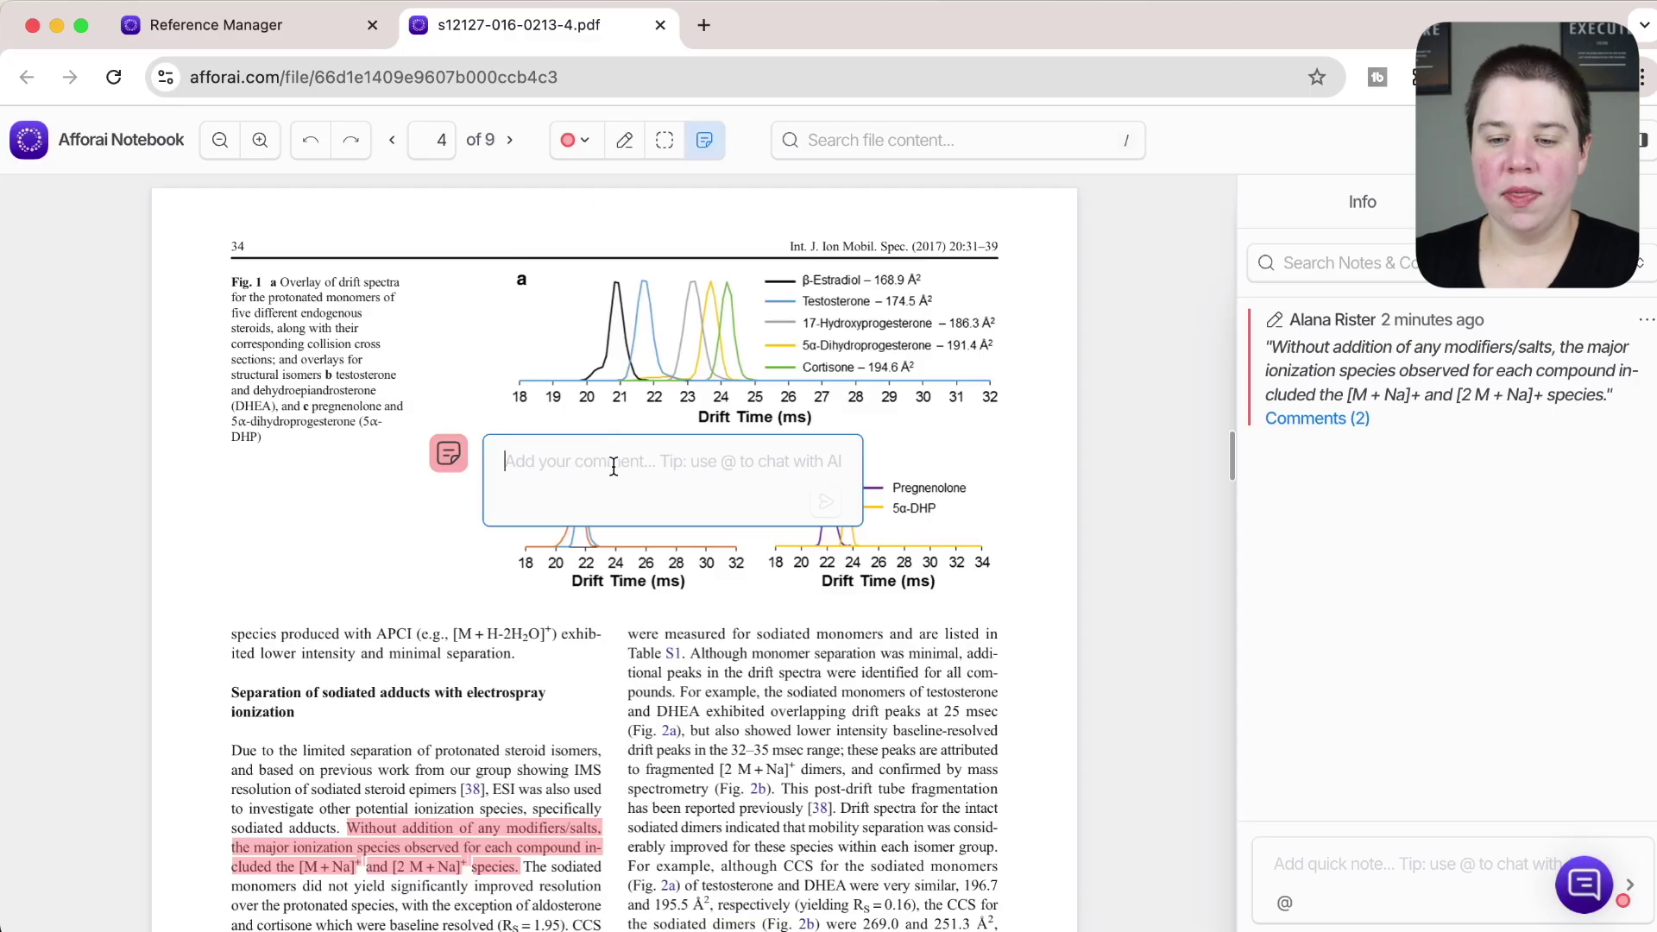
{"action": "type", "text": "Separation differs for different species of iso"}
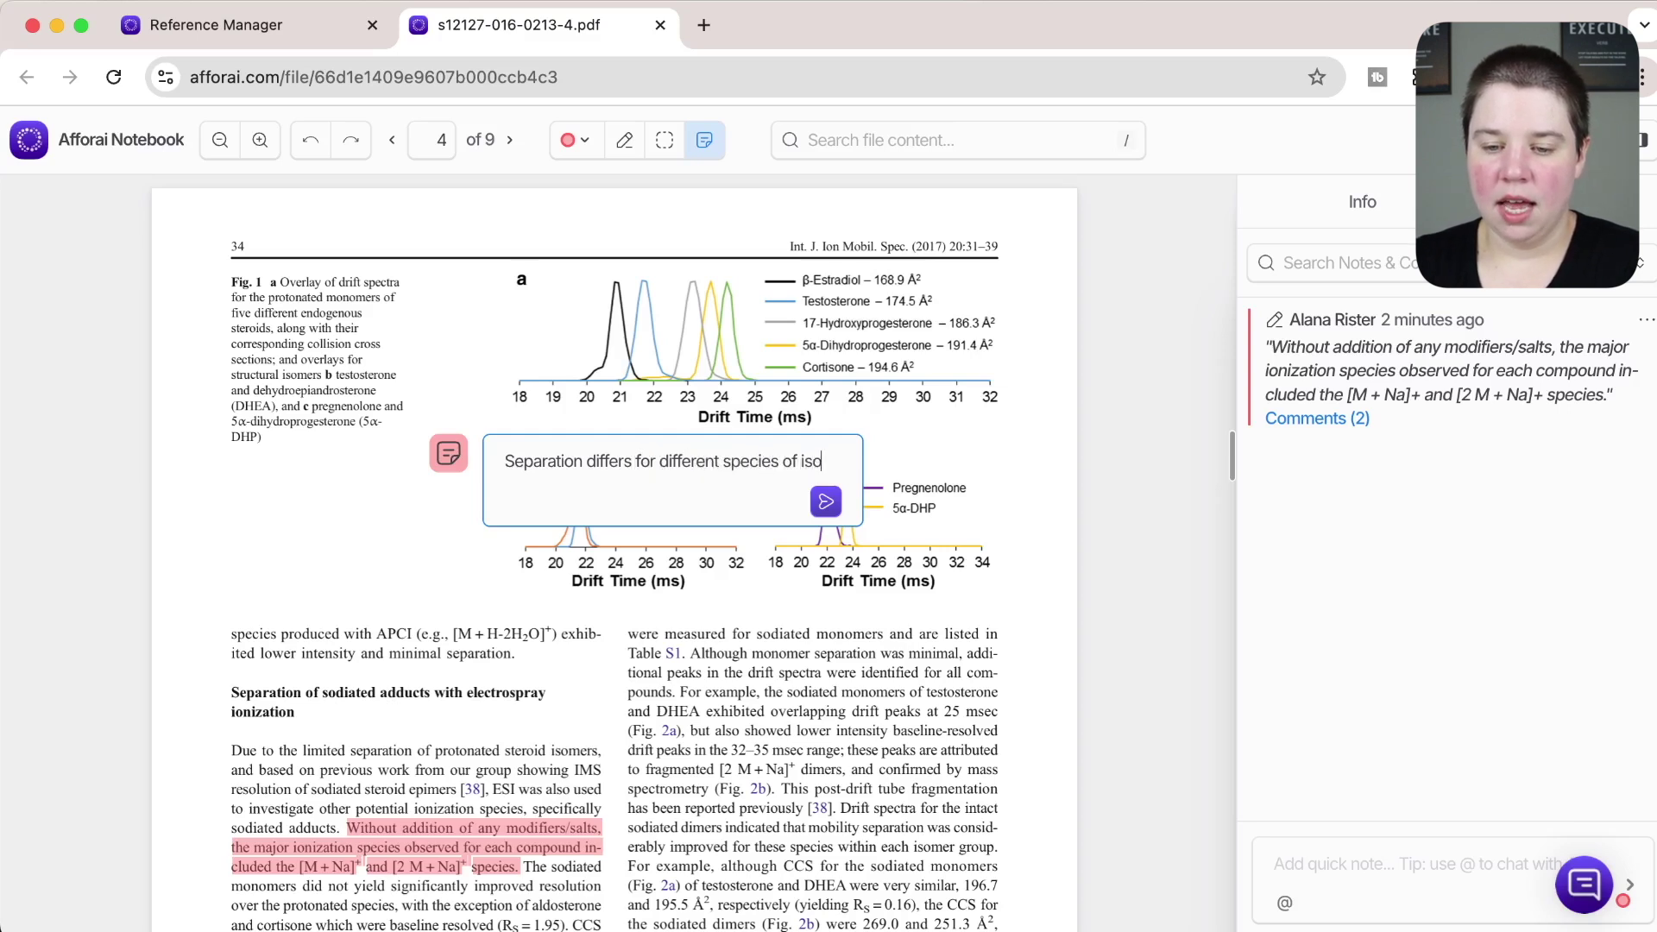
{"action": "type", "text": "mes"}
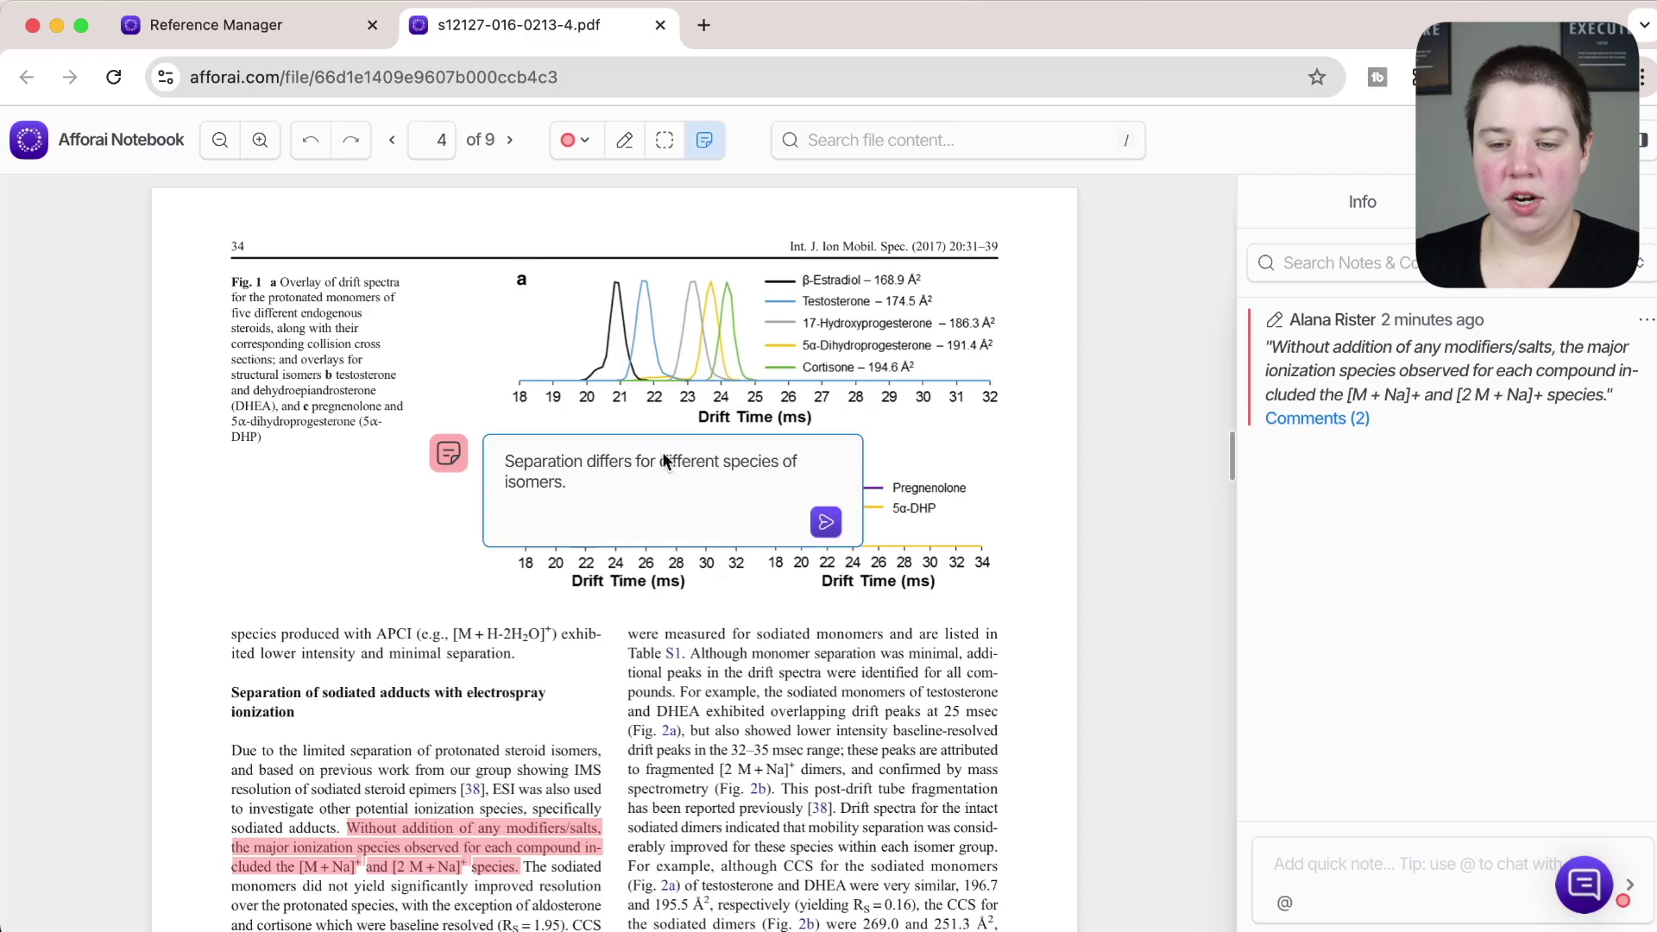
{"action": "left_click", "coordinate": [826, 522]}
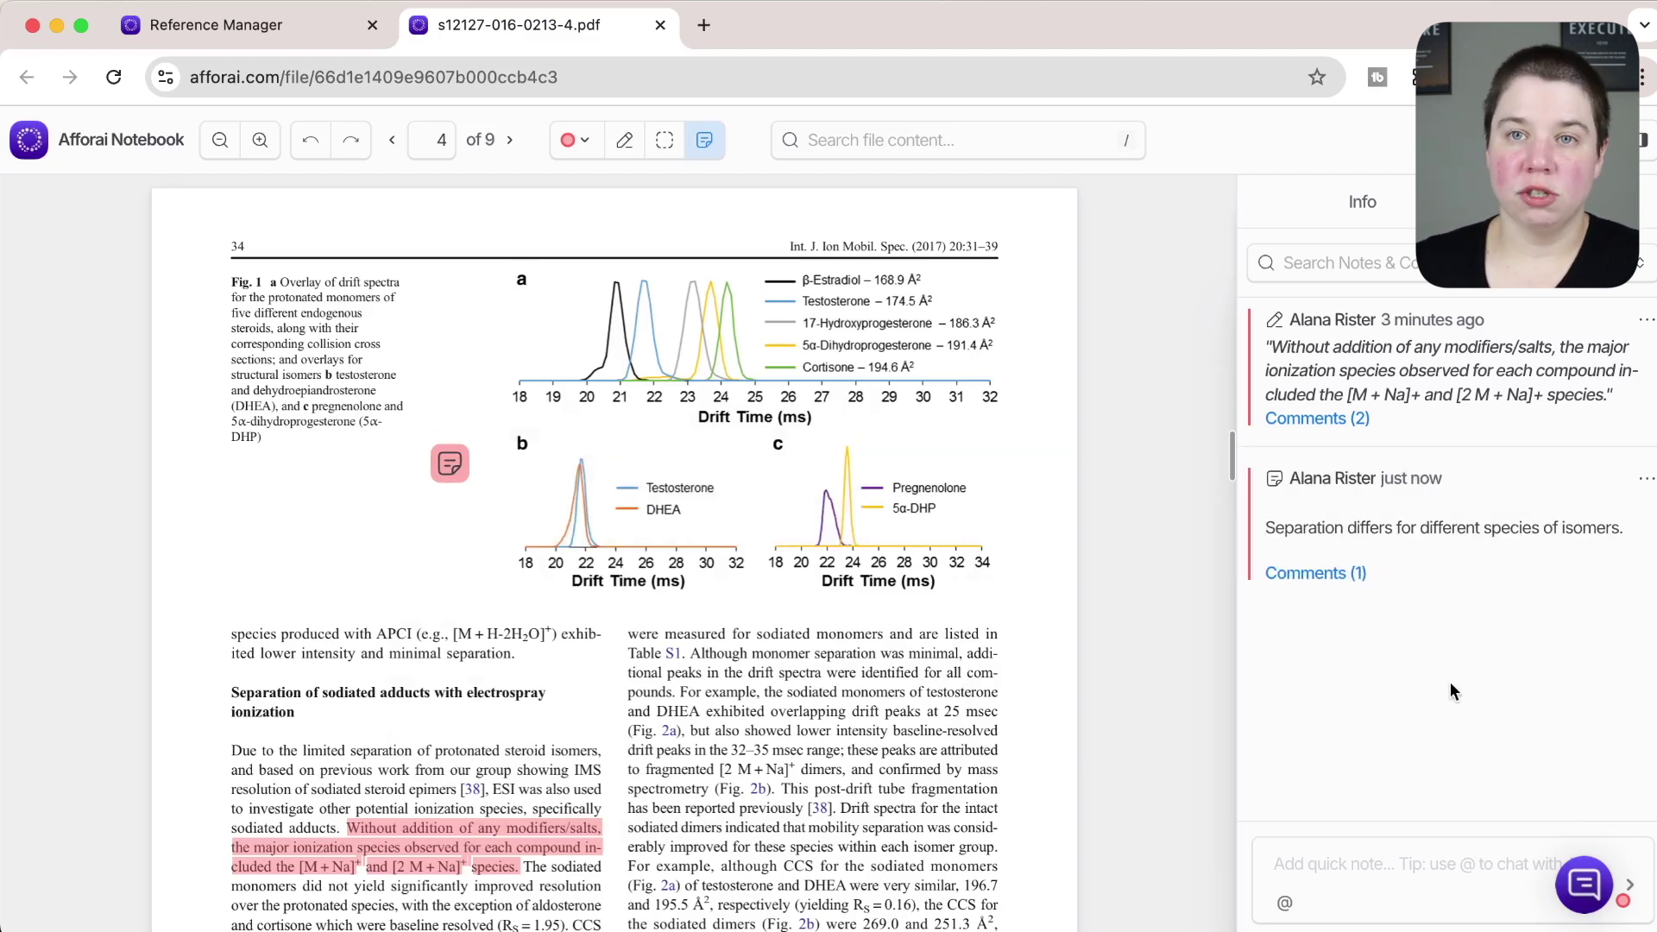
- Save the quick note 'Research Question: How does group I metals affect the separation of isomers?'
{"action": "left_click", "coordinate": [1323, 866]}
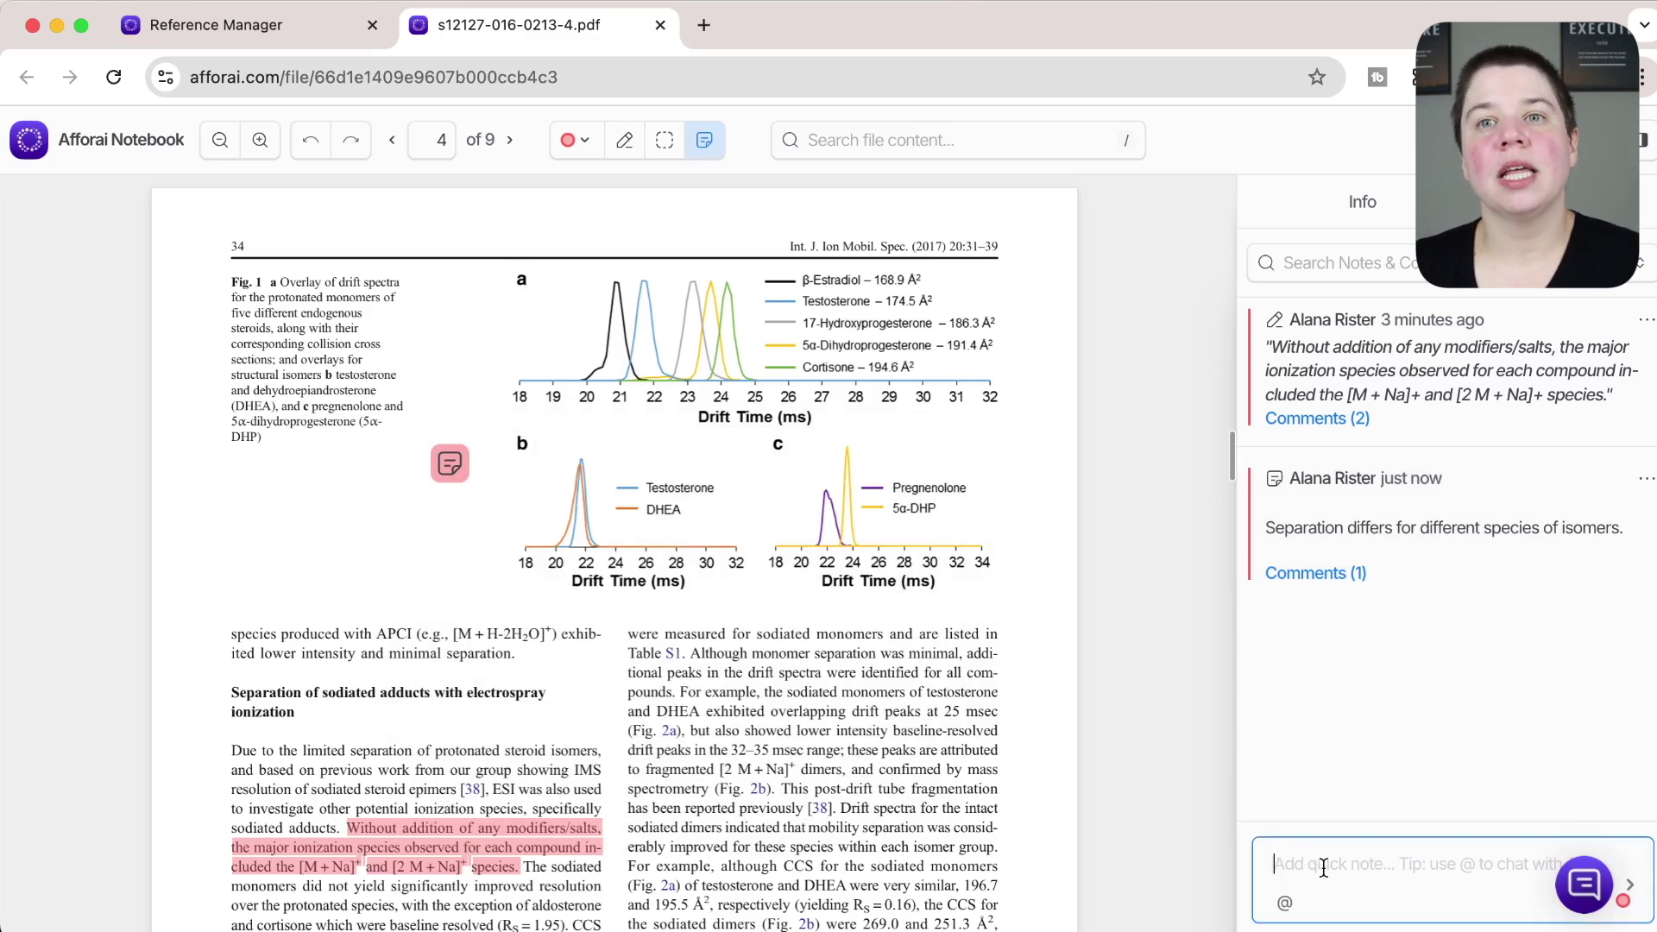
{"action": "type", "text": "Research Question:"}
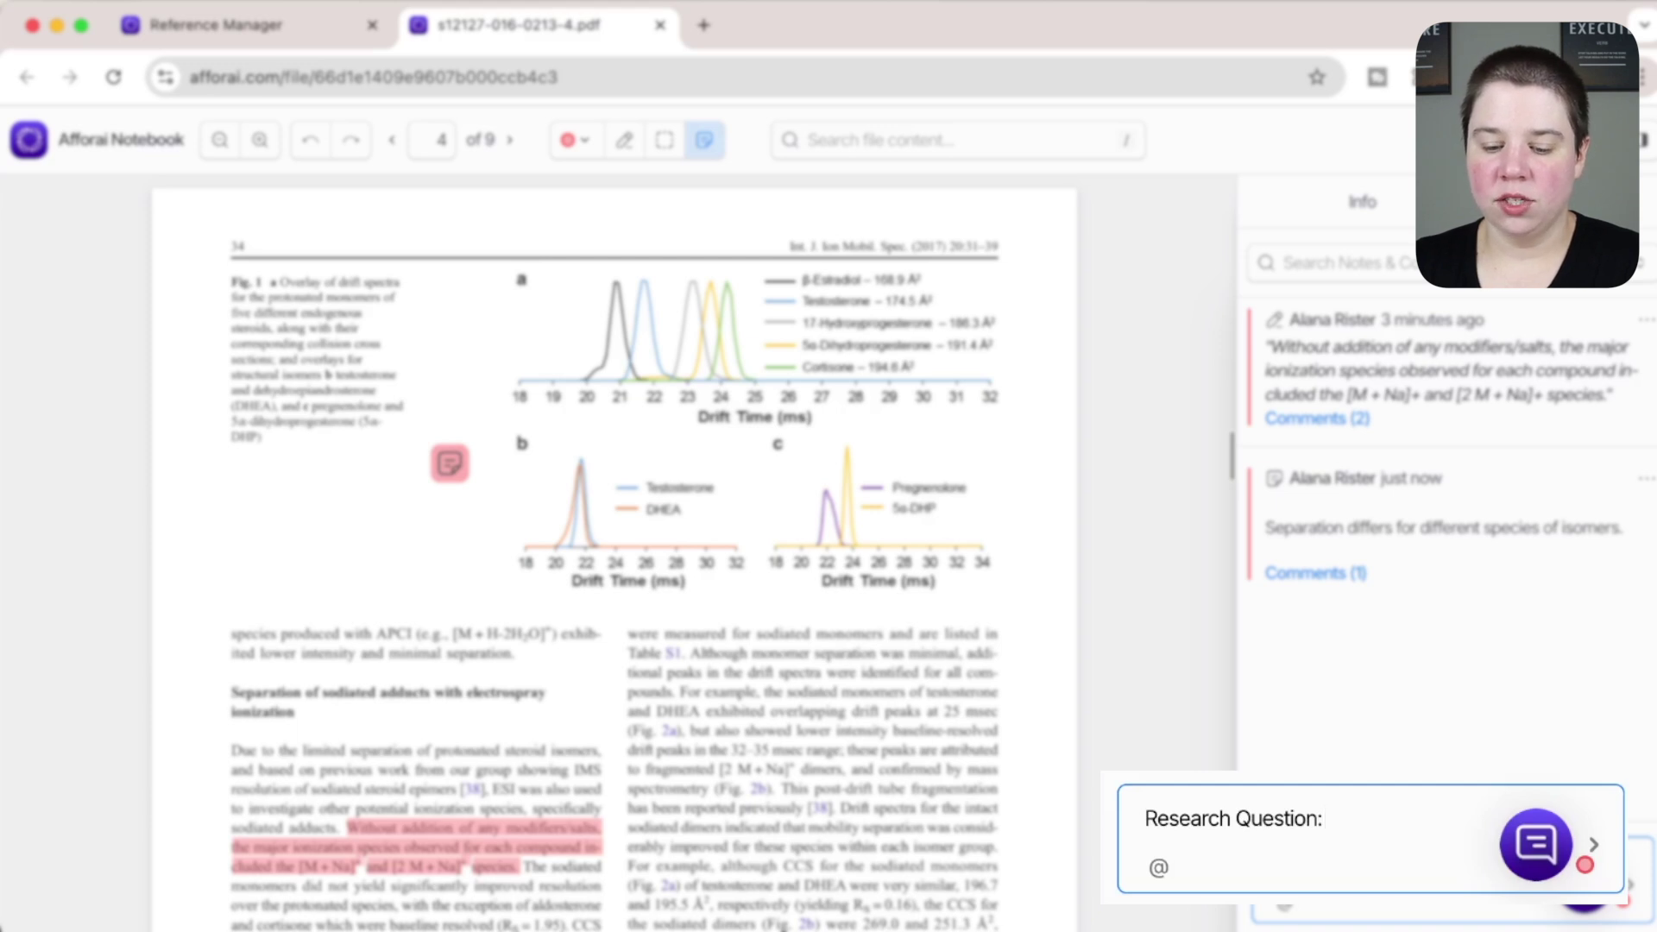
{"action": "type", "text": "How does grou"}
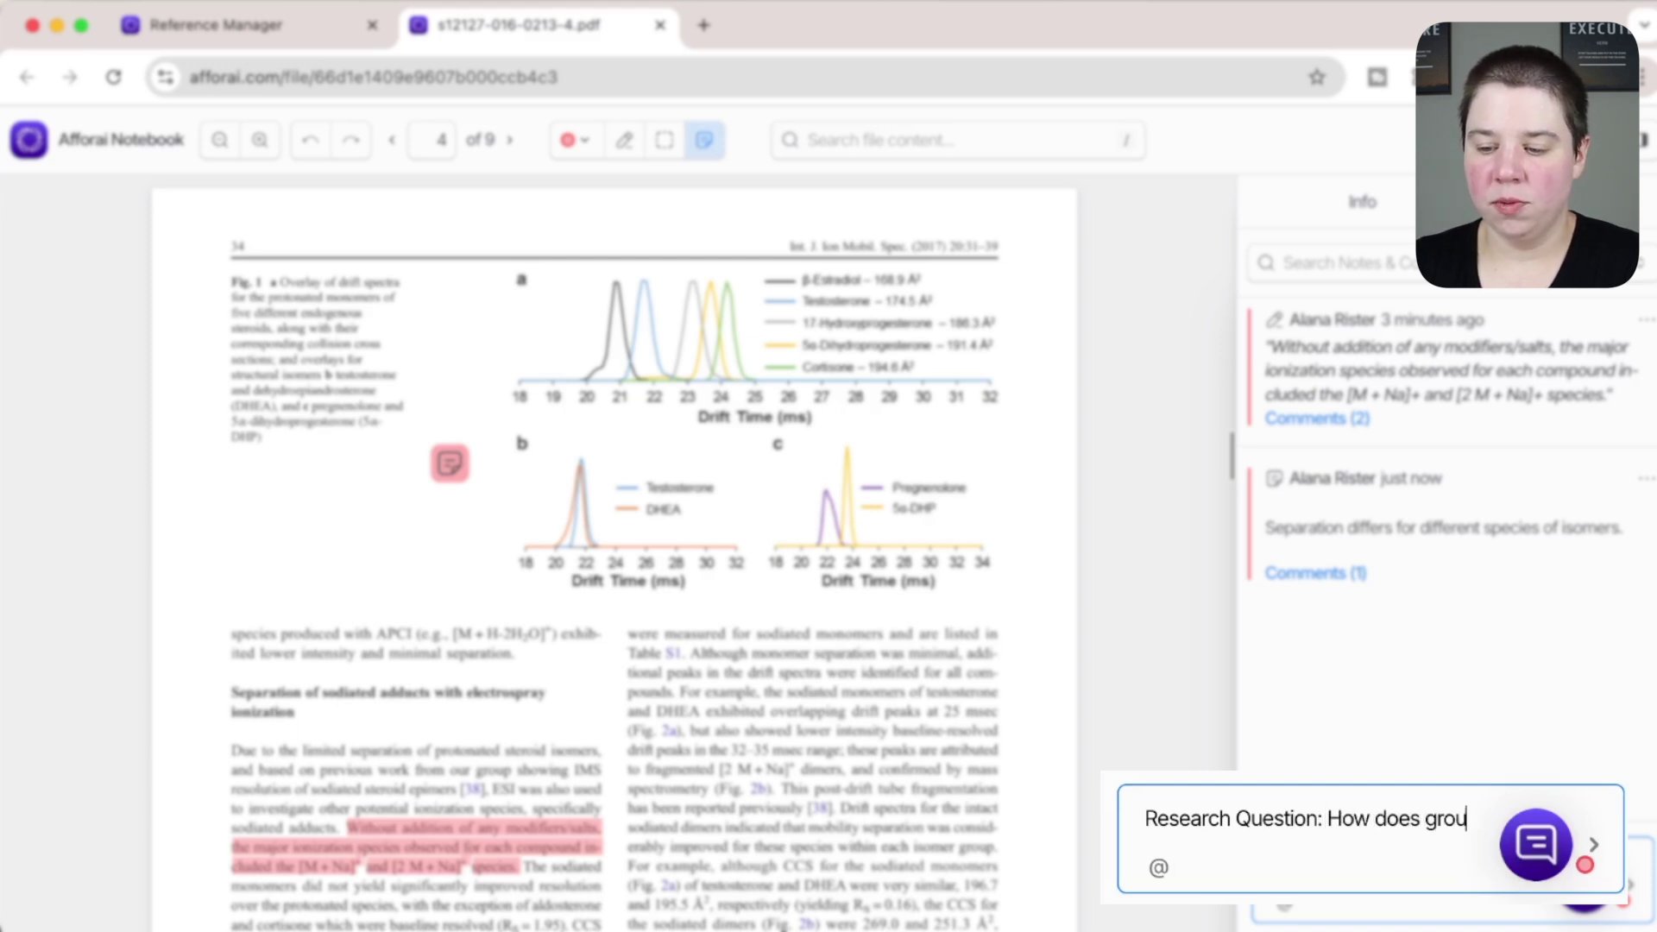
{"action": "type", "text": "p I metals aff"}
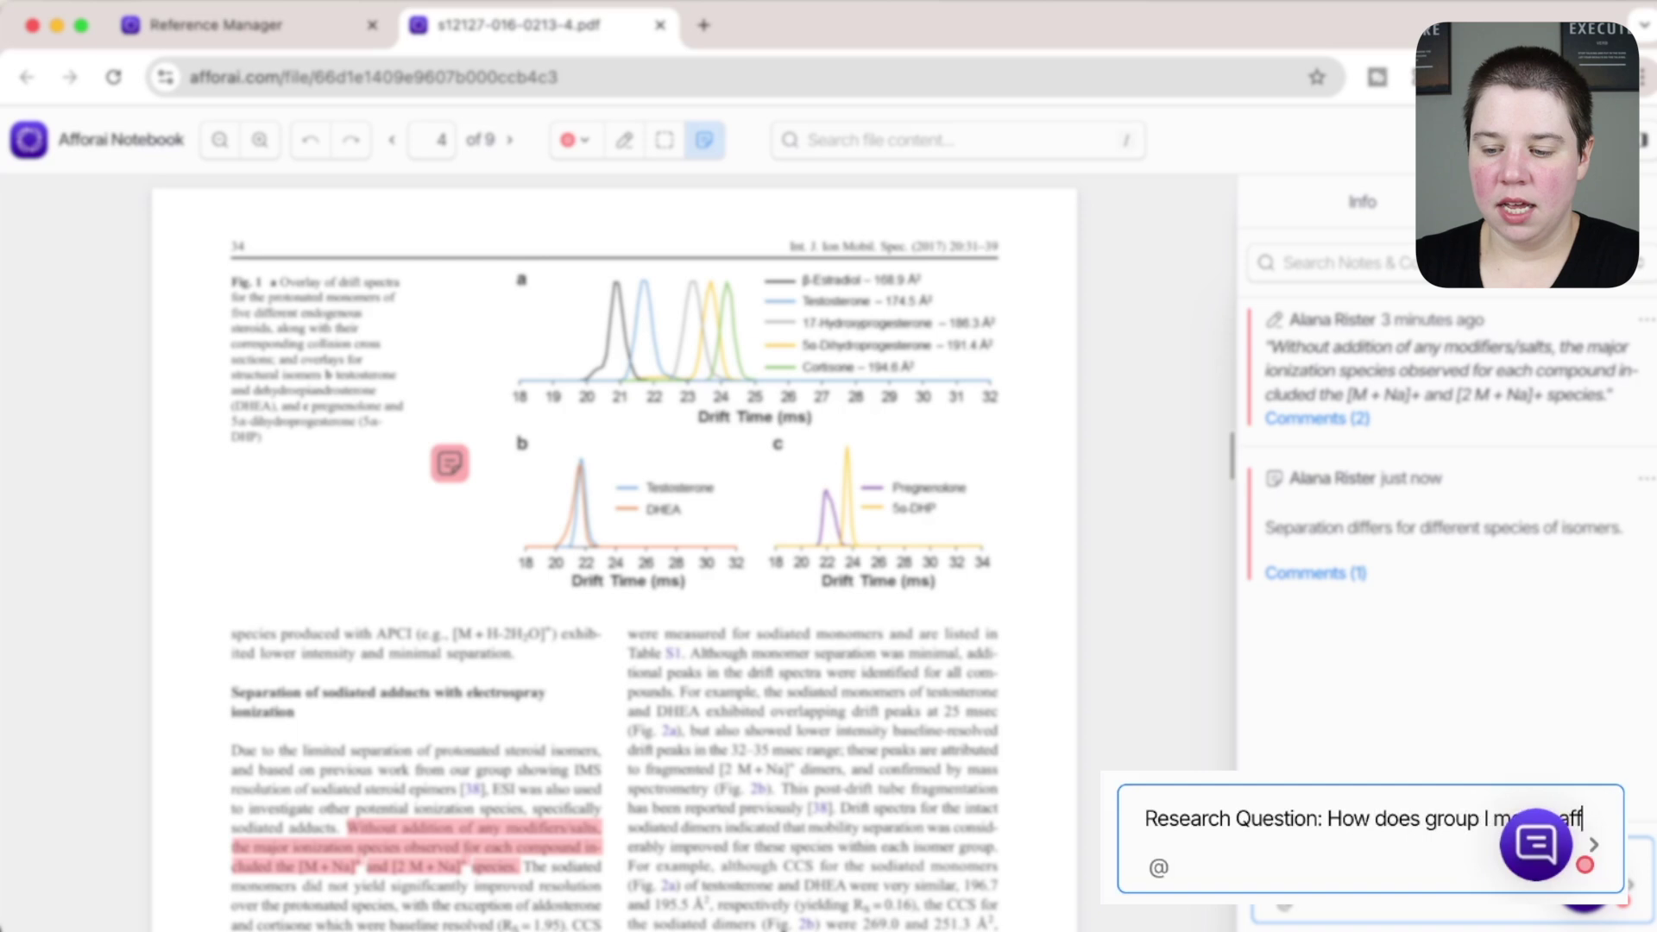
{"action": "type", "text": "ect the sepa"}
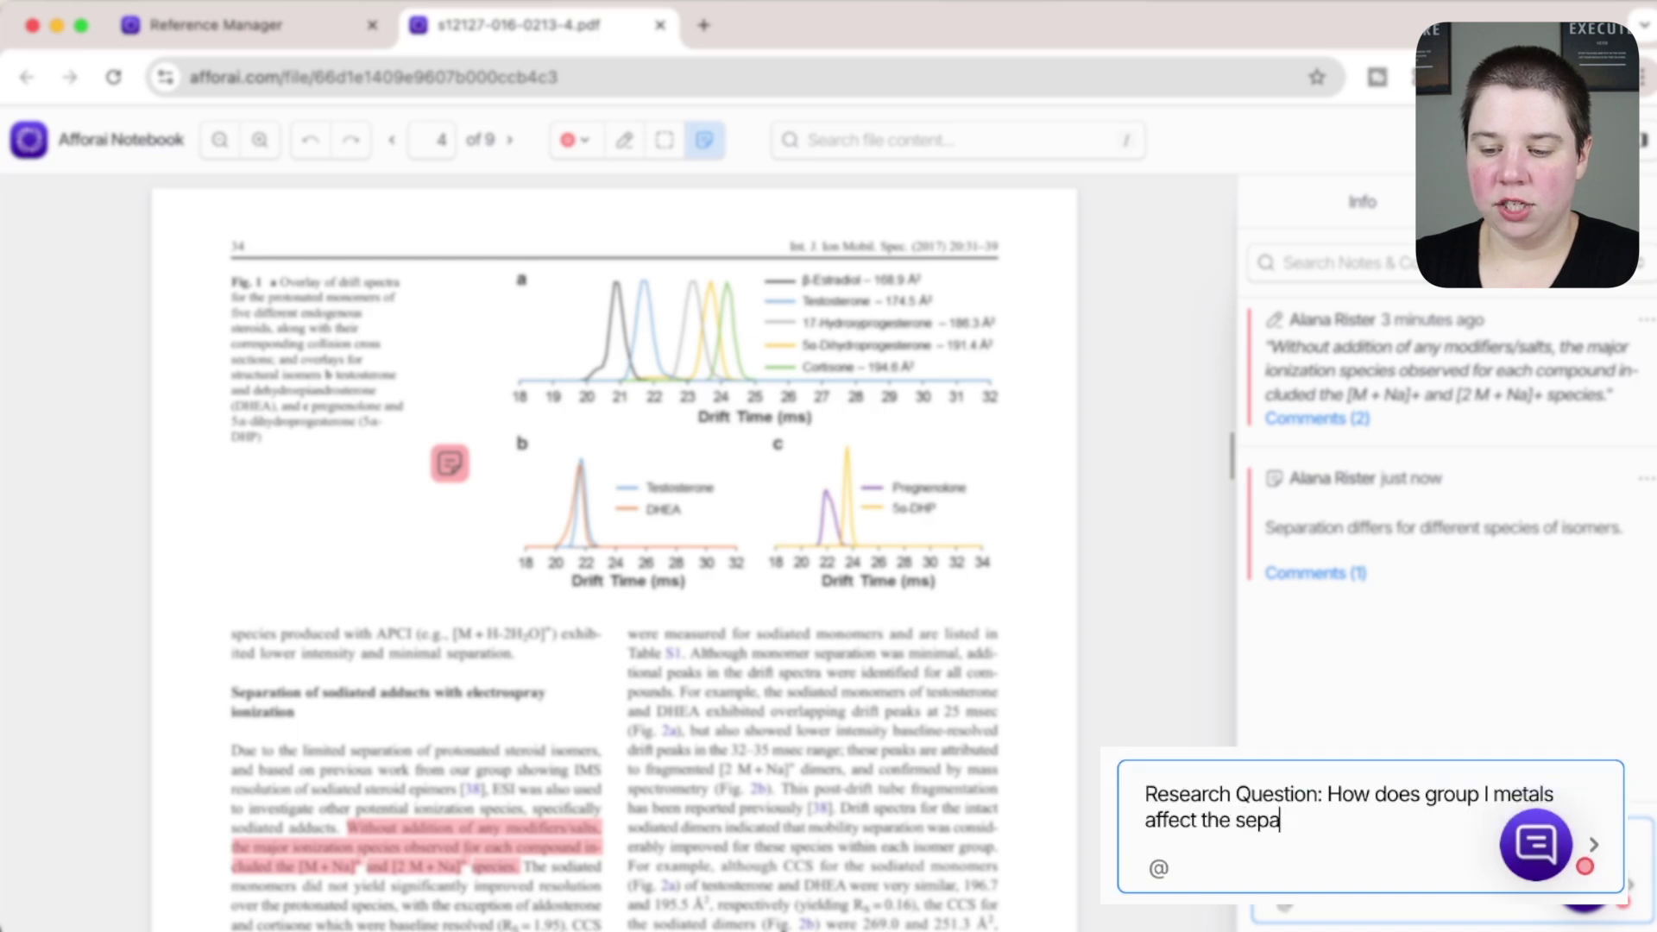
{"action": "type", "text": "ration of isomers?"}
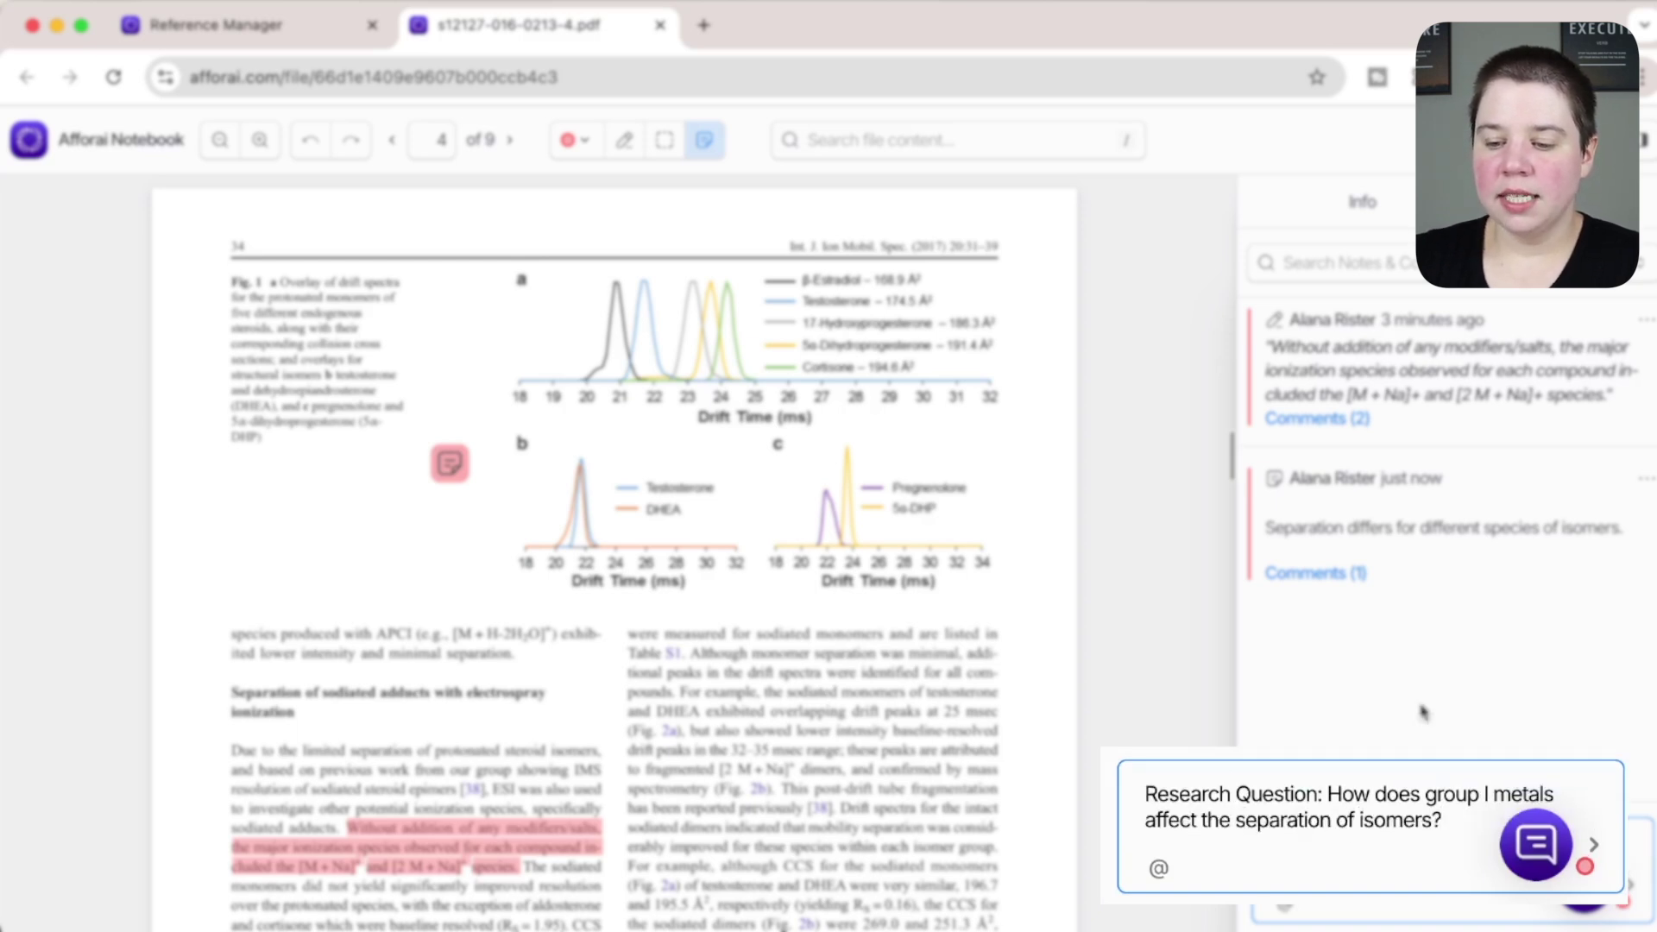
{"action": "left_click", "coordinate": [1415, 735]}
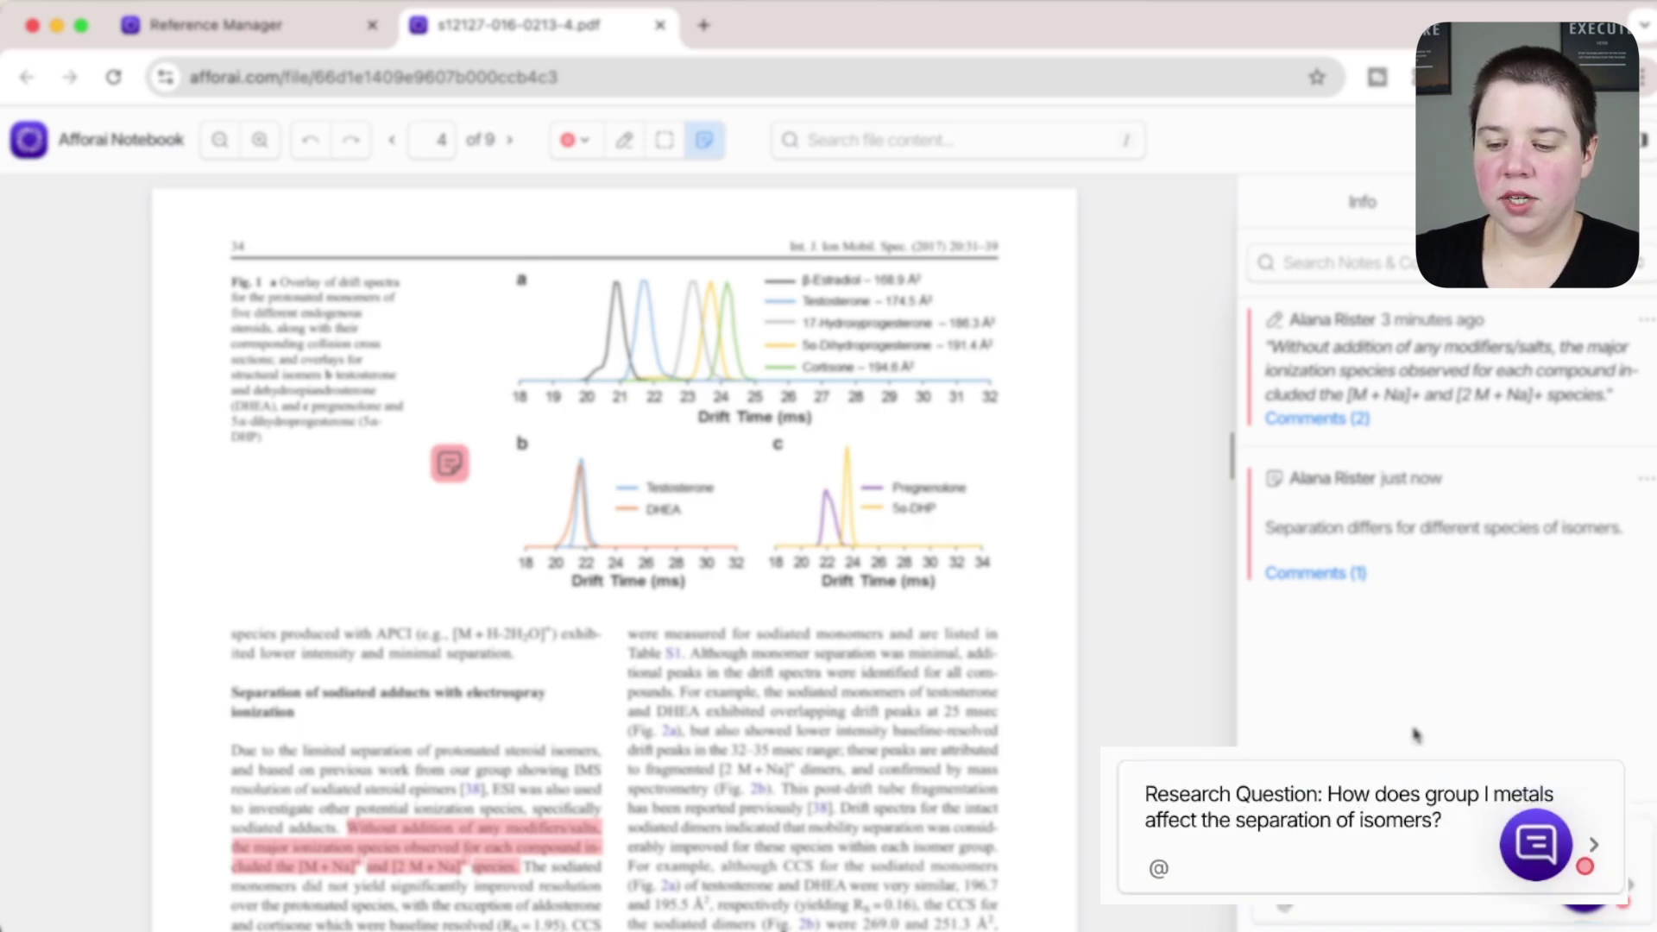
{"action": "key", "text": "Return"}
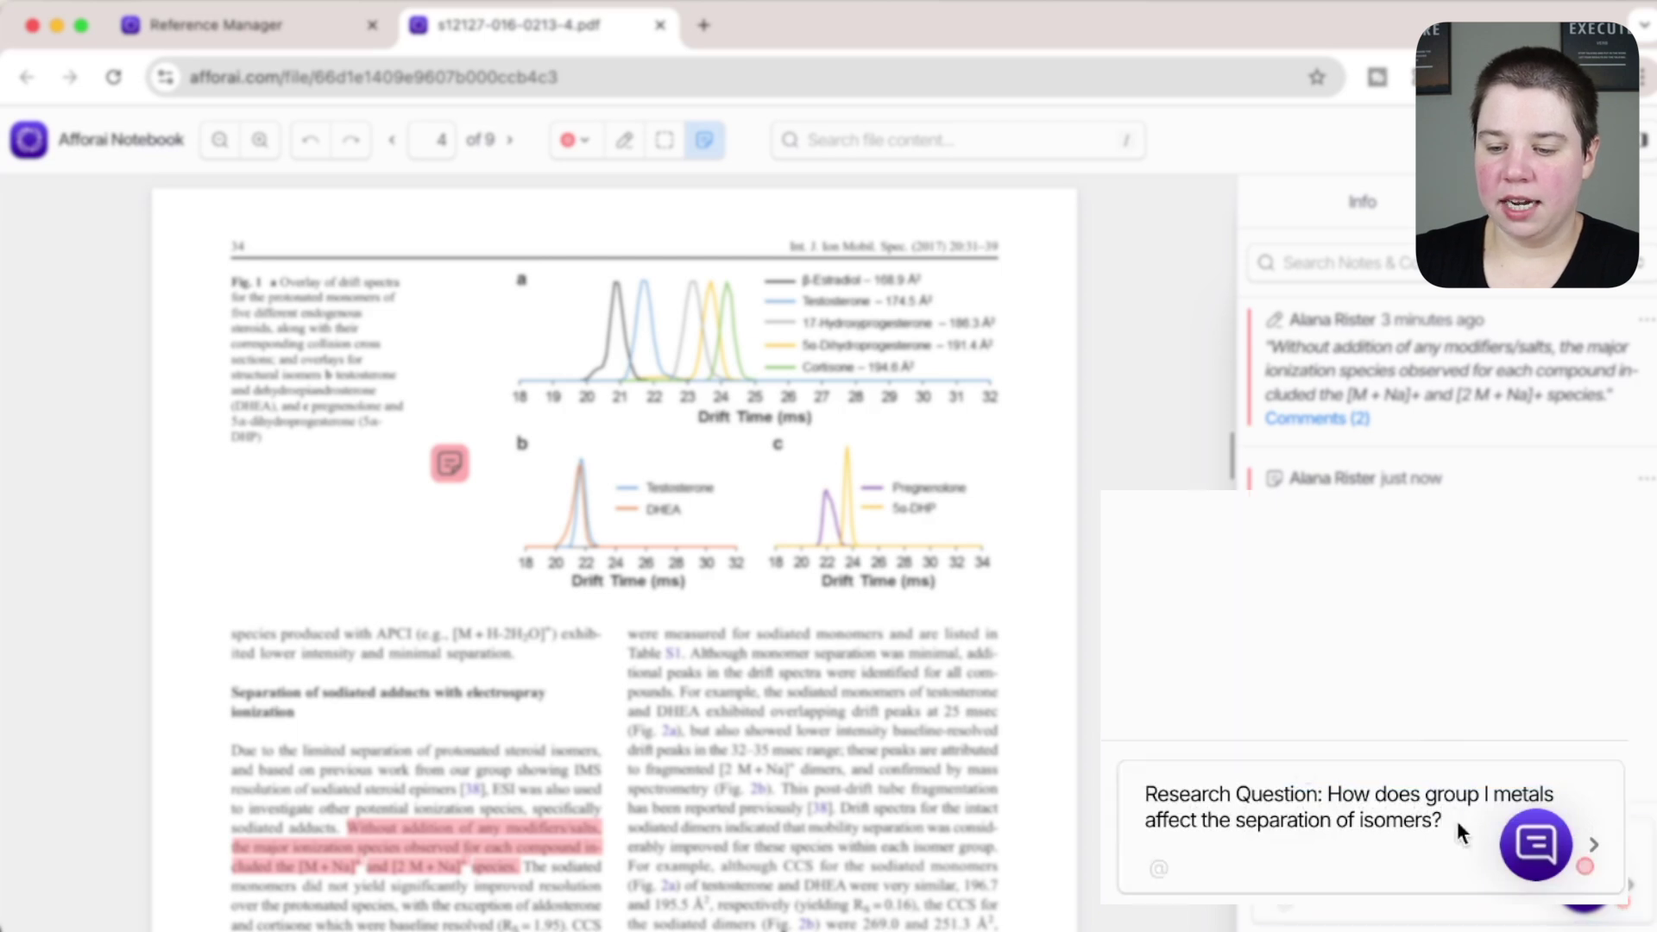
- In the Reference Manager, find the 'Research Question' note among the ion mobility paper's notes
{"action": "left_click", "coordinate": [220, 25]}
{"action": "left_click", "coordinate": [603, 241]}
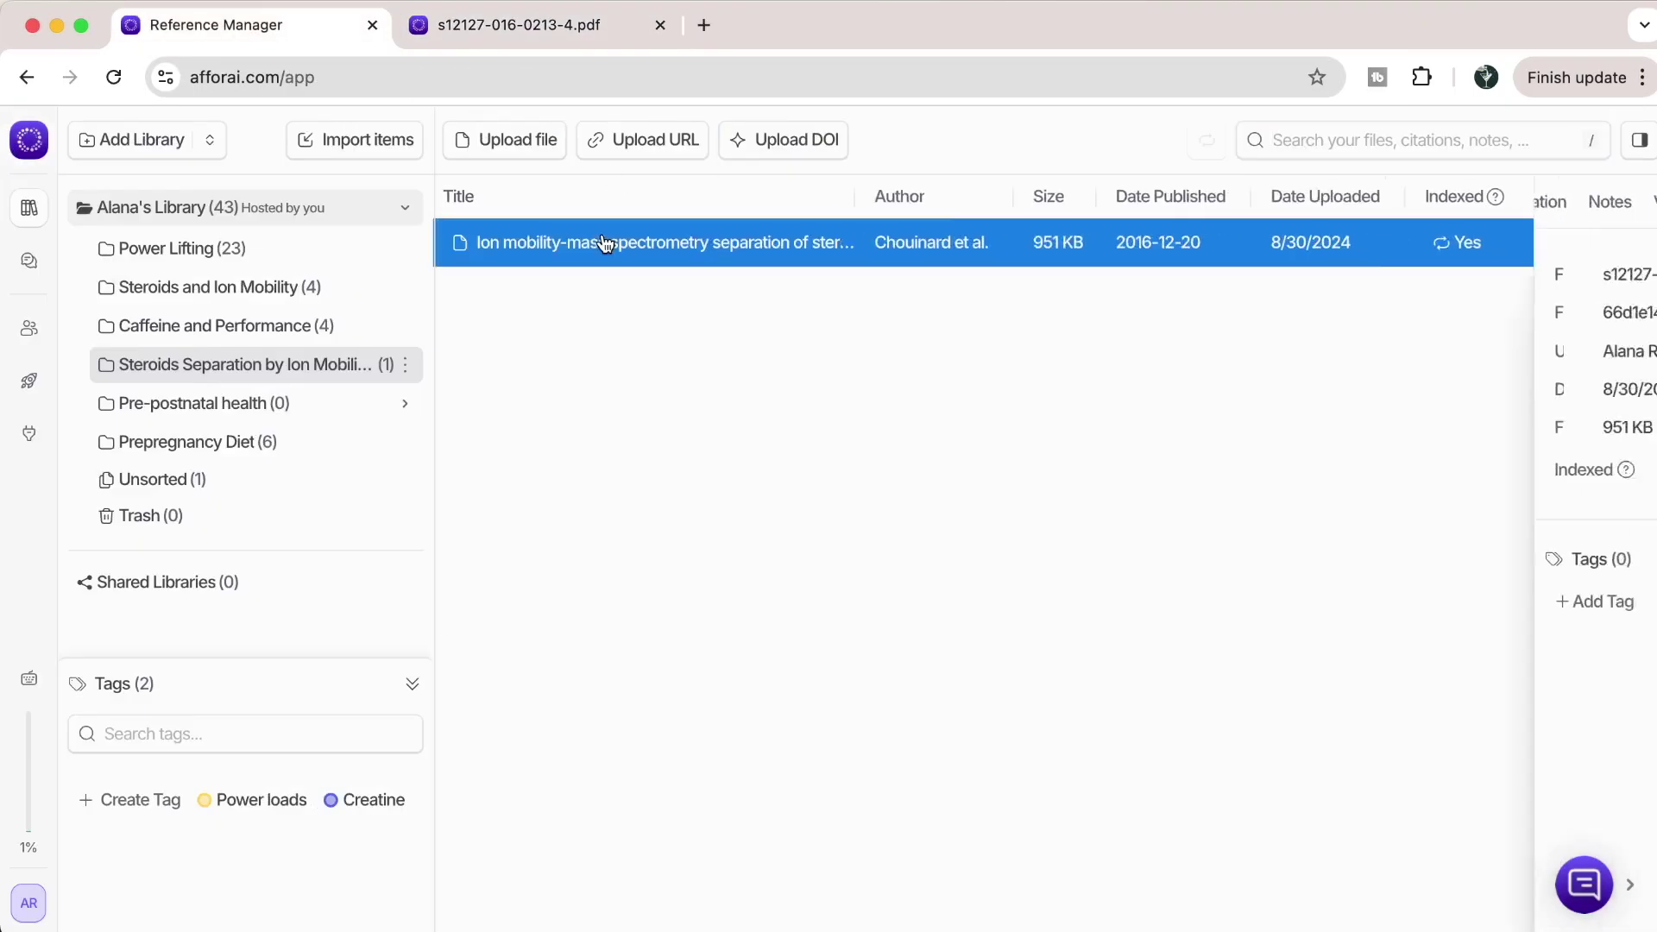
{"action": "left_click", "coordinate": [1478, 214]}
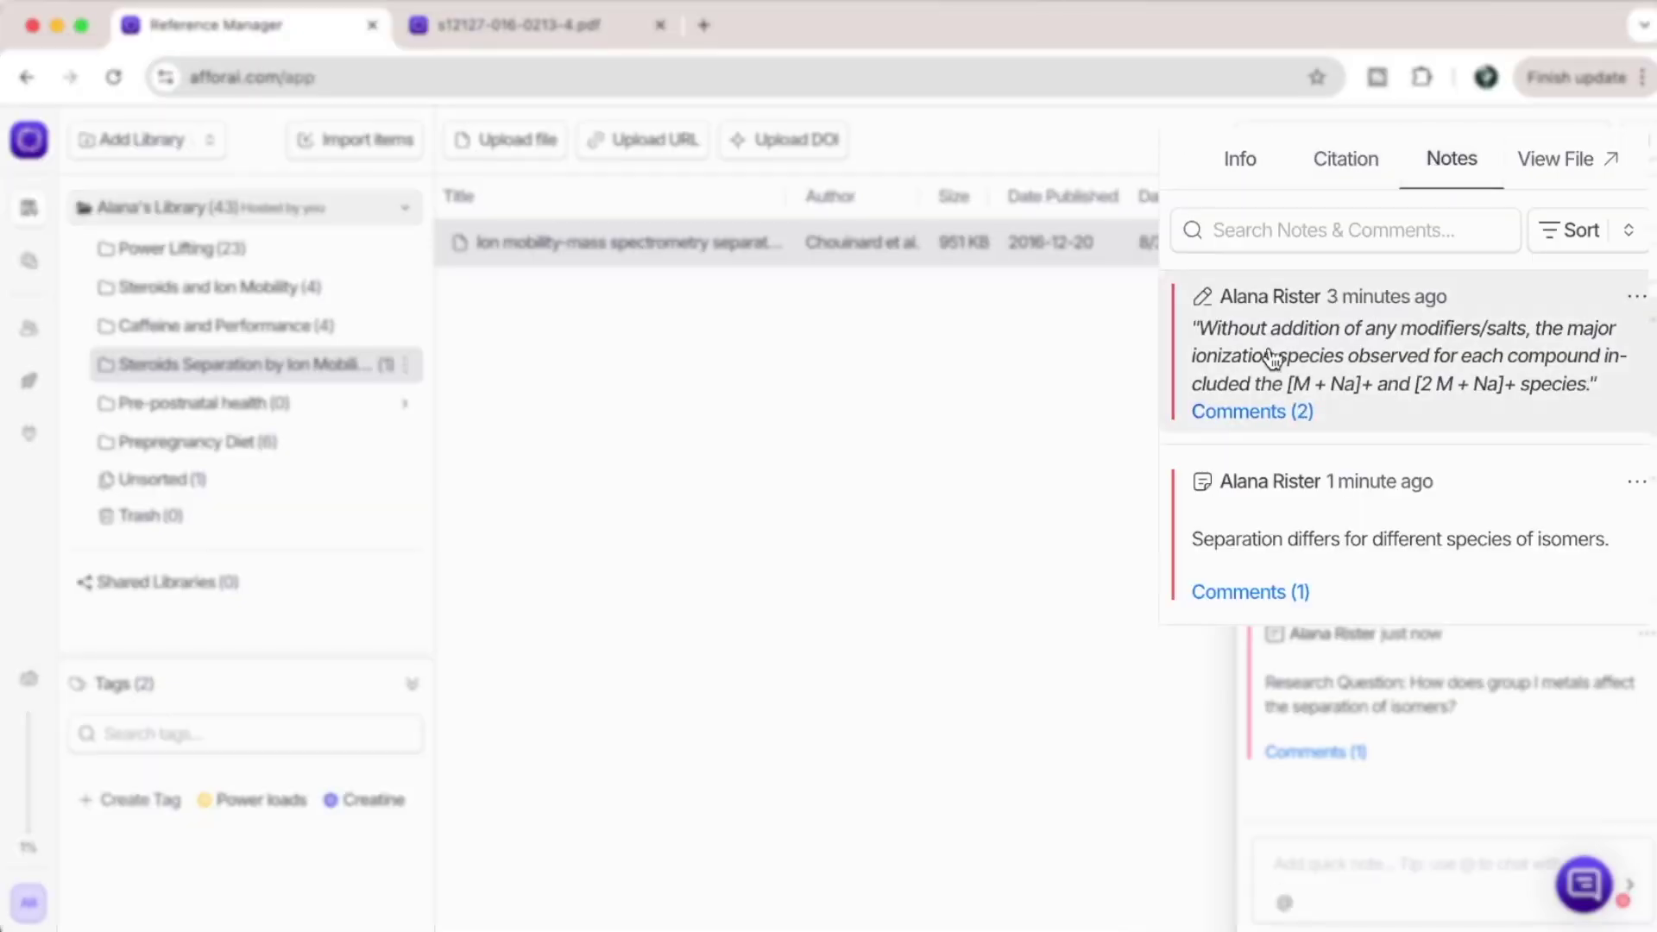
{"action": "left_click", "coordinate": [1267, 226]}
{"action": "type", "text": "Resea"}
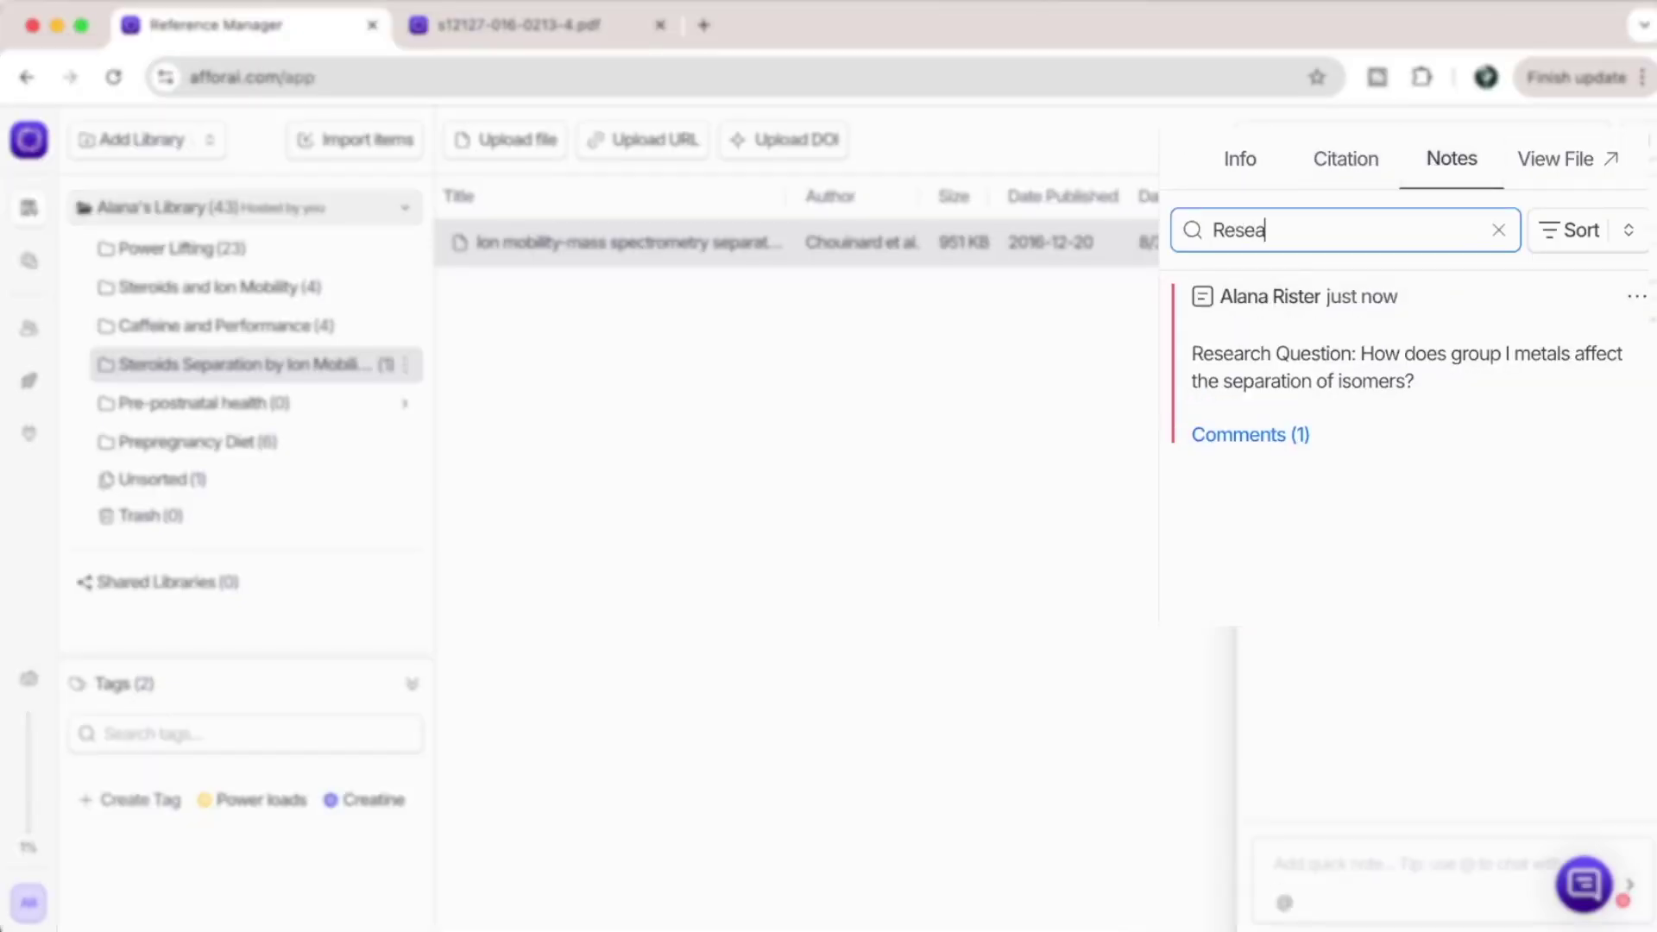
{"action": "type", "text": "rch Questo"}
{"action": "left_click", "coordinate": [1171, 380]}
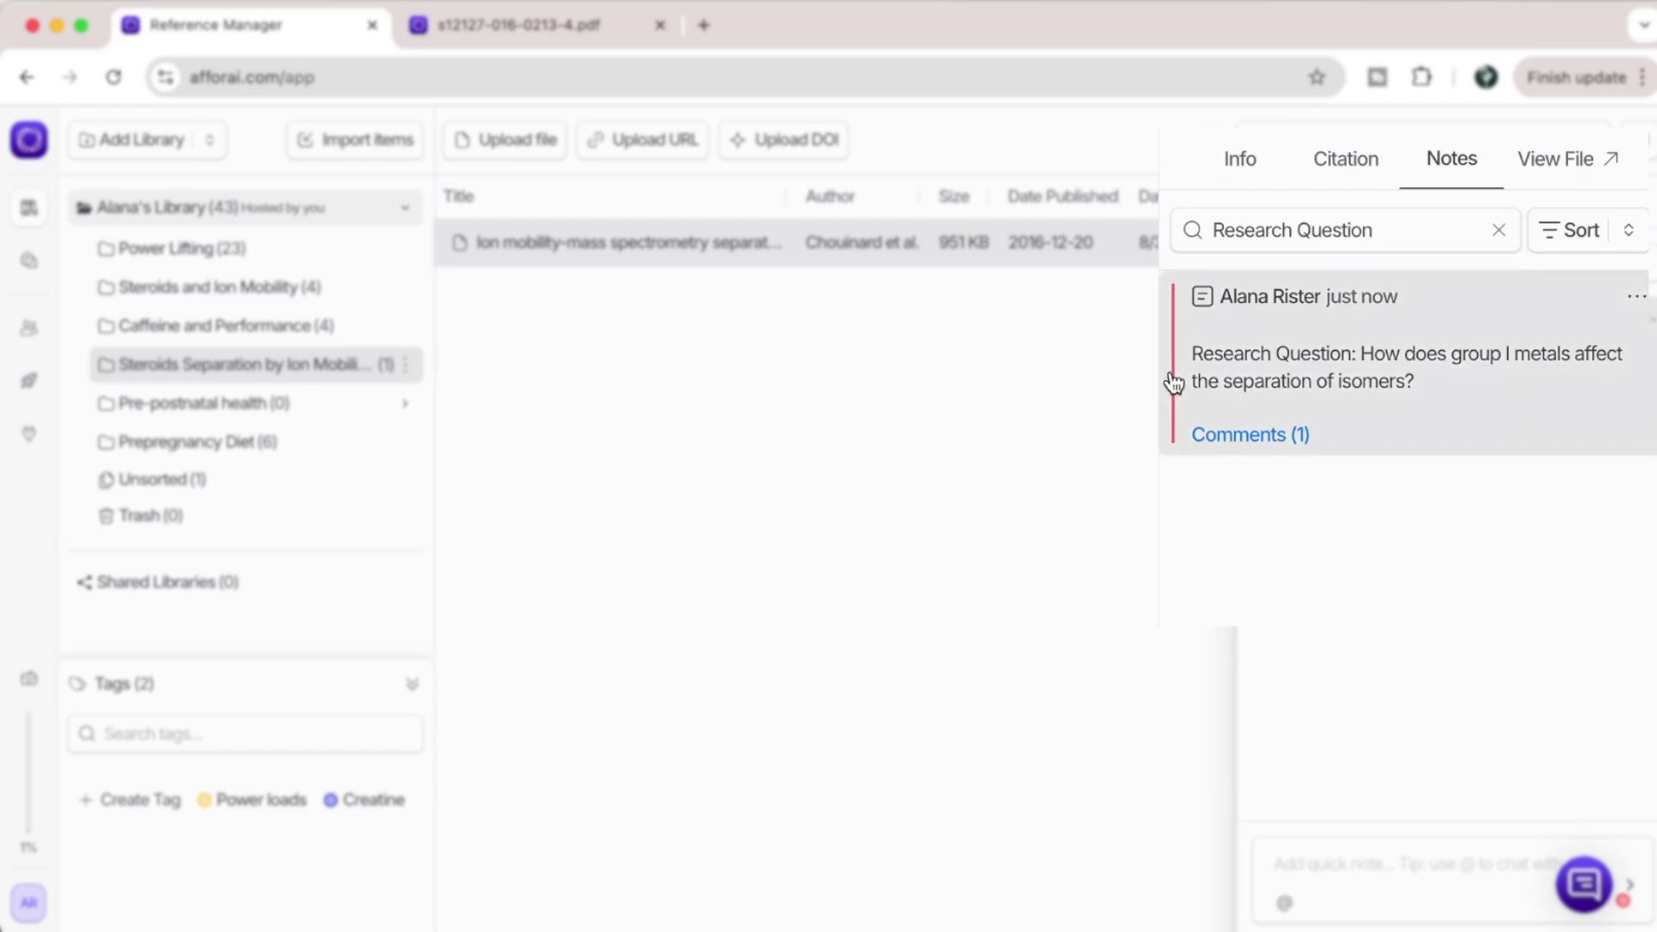
- Change the Research Question note's colour from red to blue
{"action": "left_click", "coordinate": [1637, 297]}
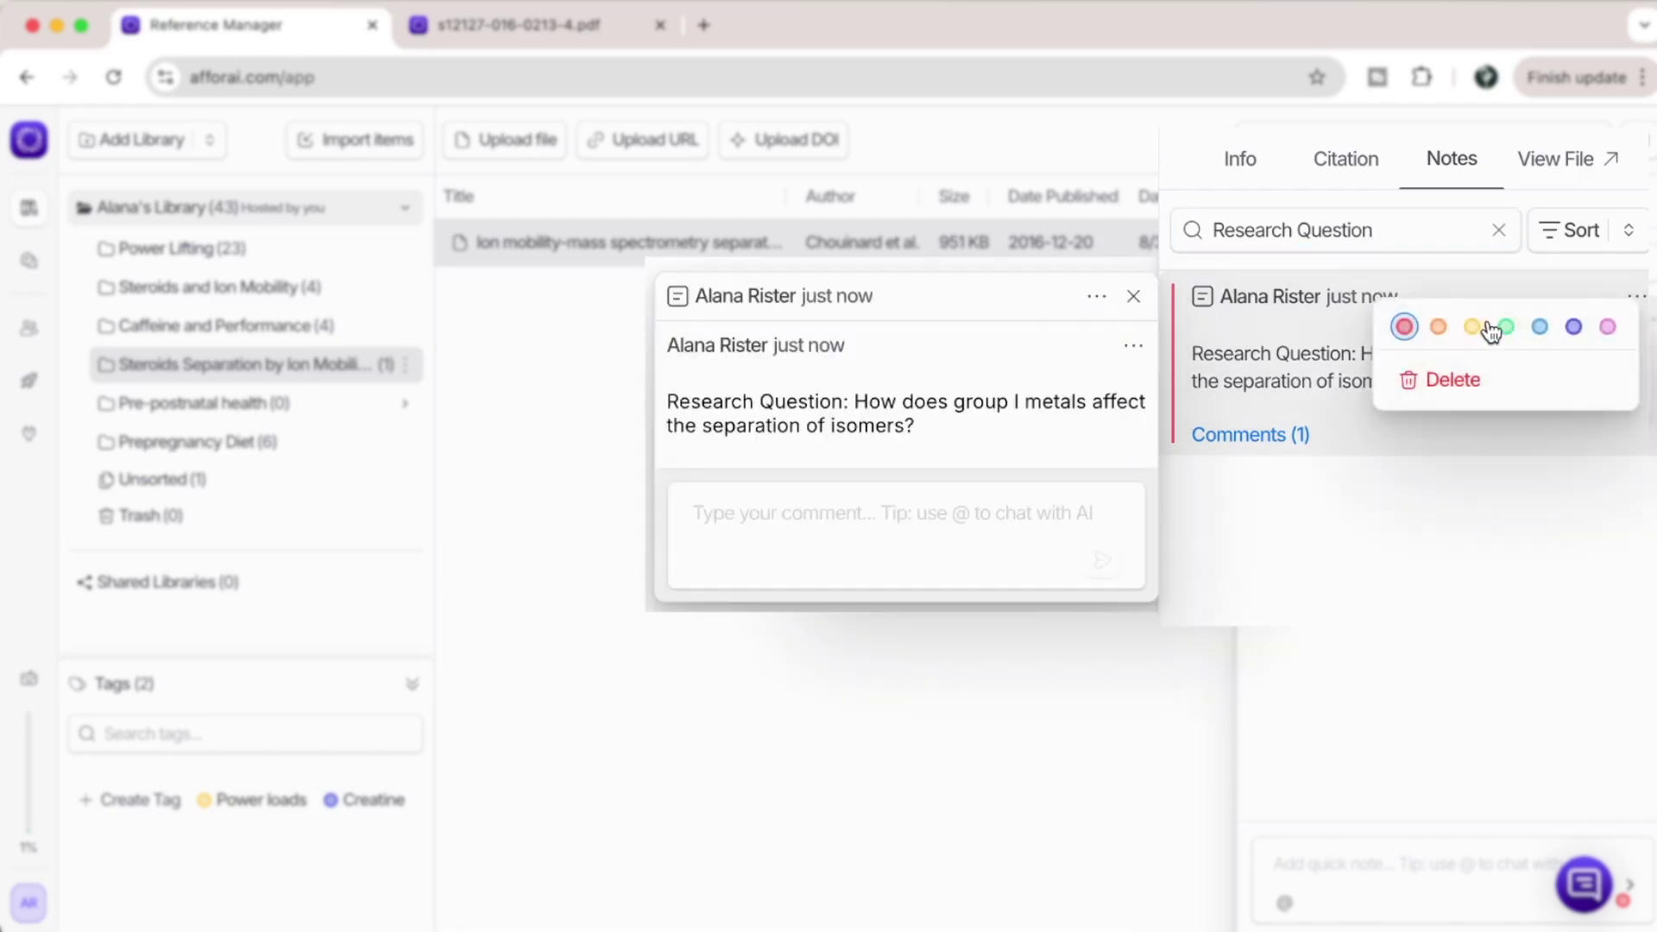
{"action": "left_click", "coordinate": [1538, 328]}
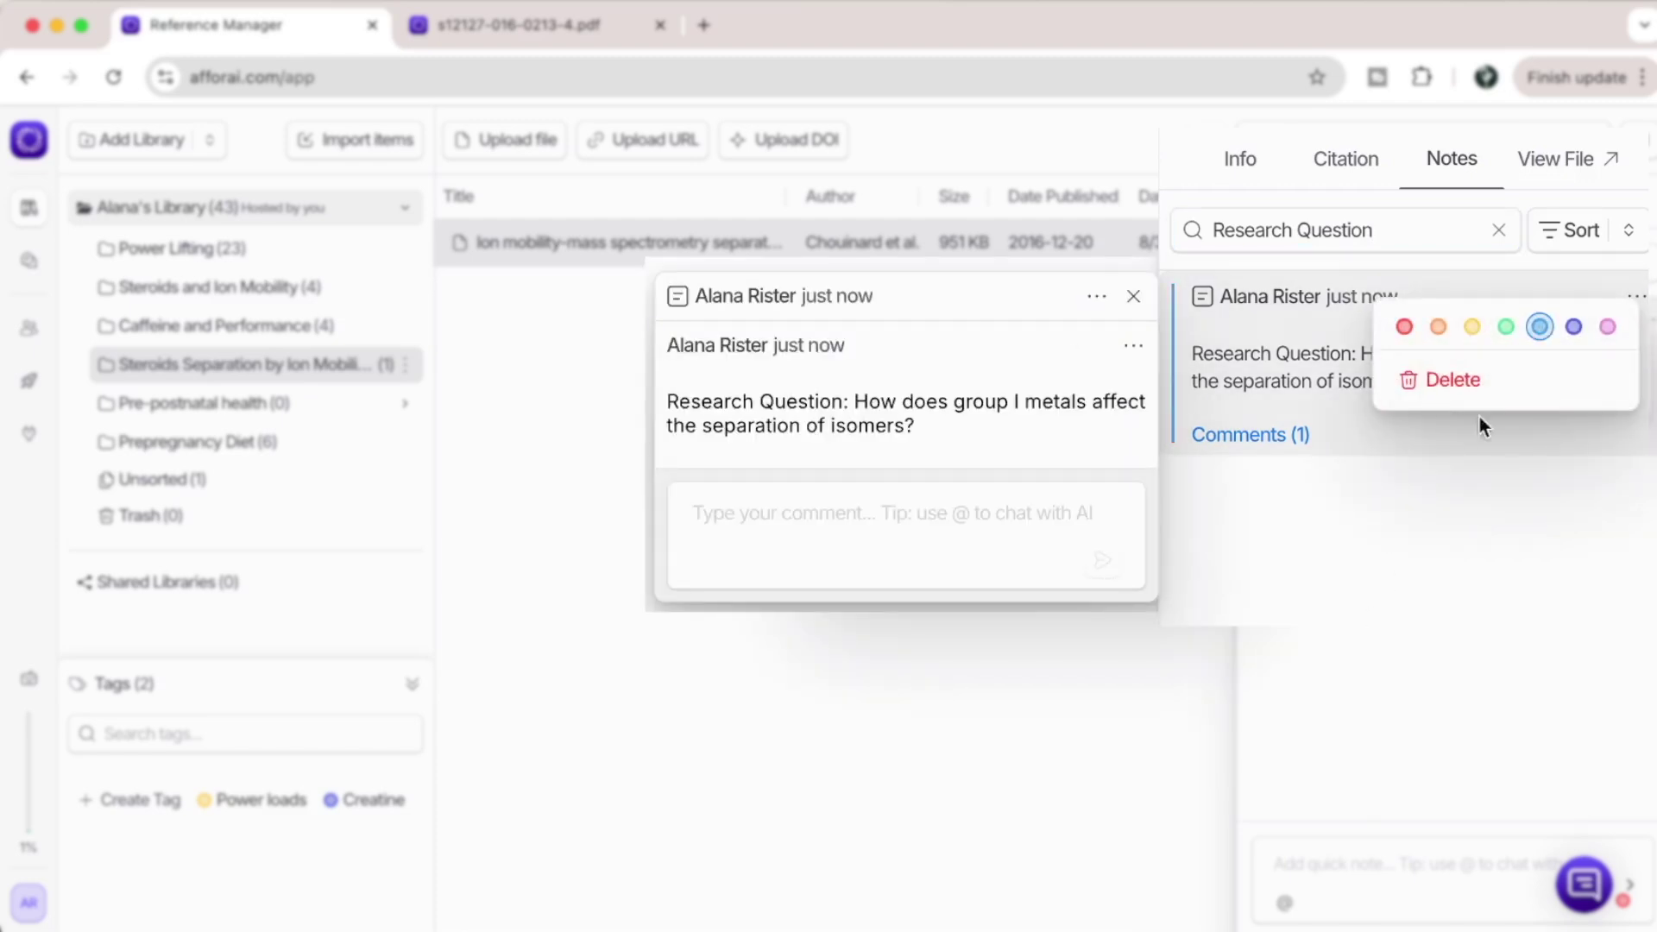
{"action": "left_click", "coordinate": [1372, 693]}
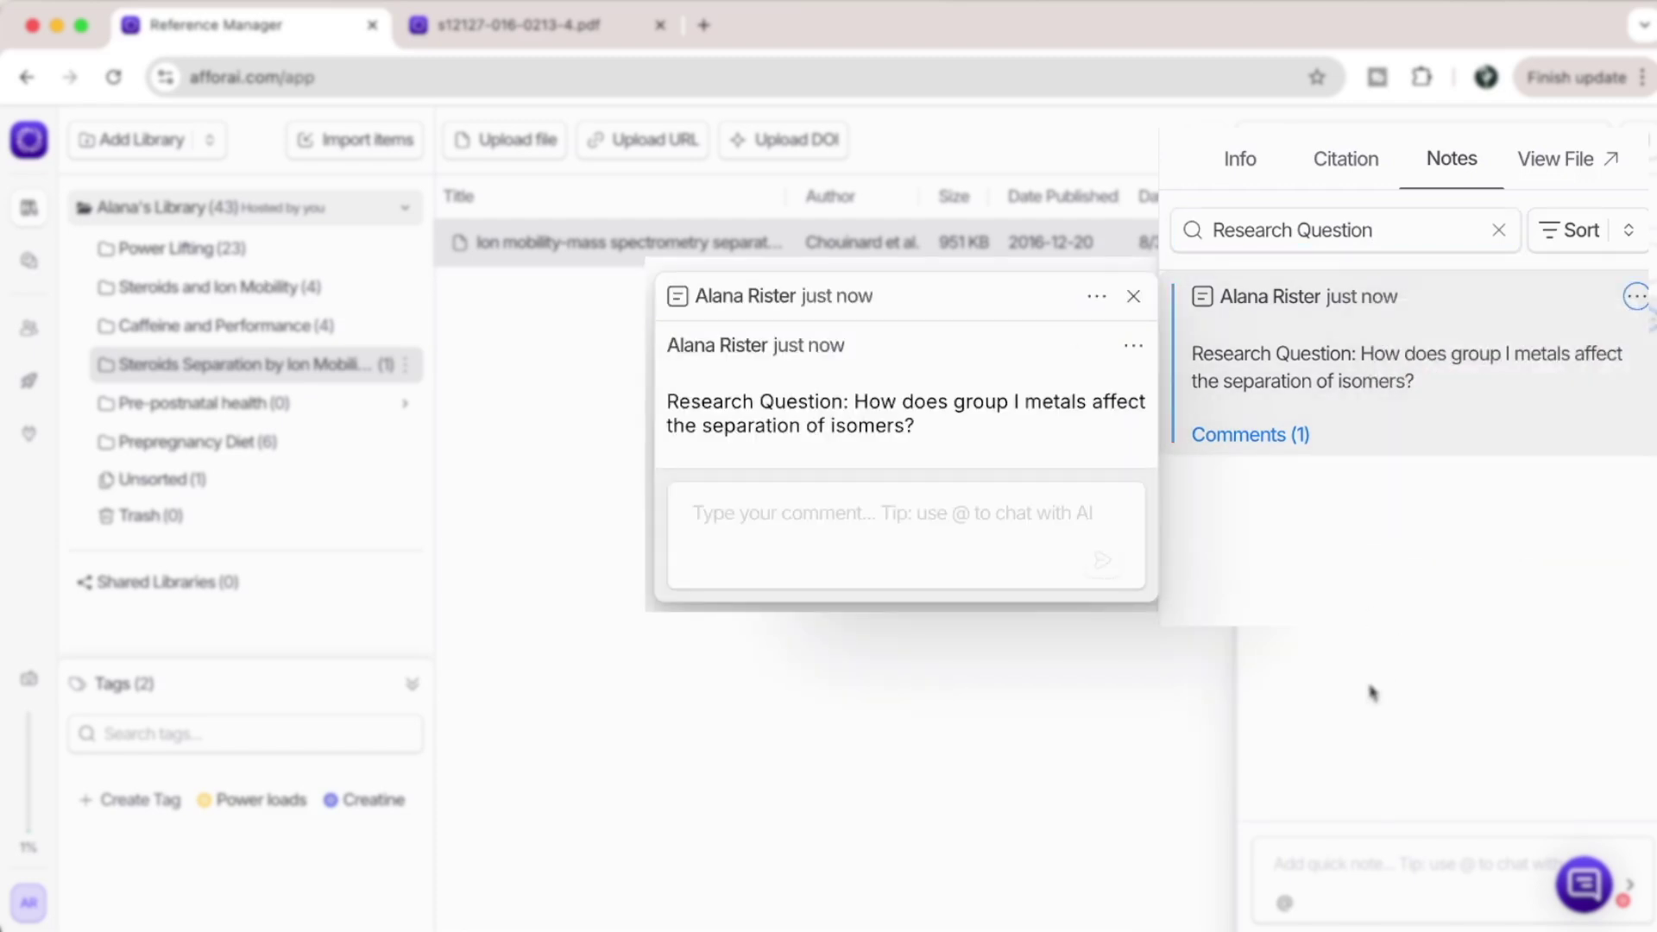
{"action": "left_click", "coordinate": [1133, 296]}
{"action": "left_click", "coordinate": [1421, 126]}
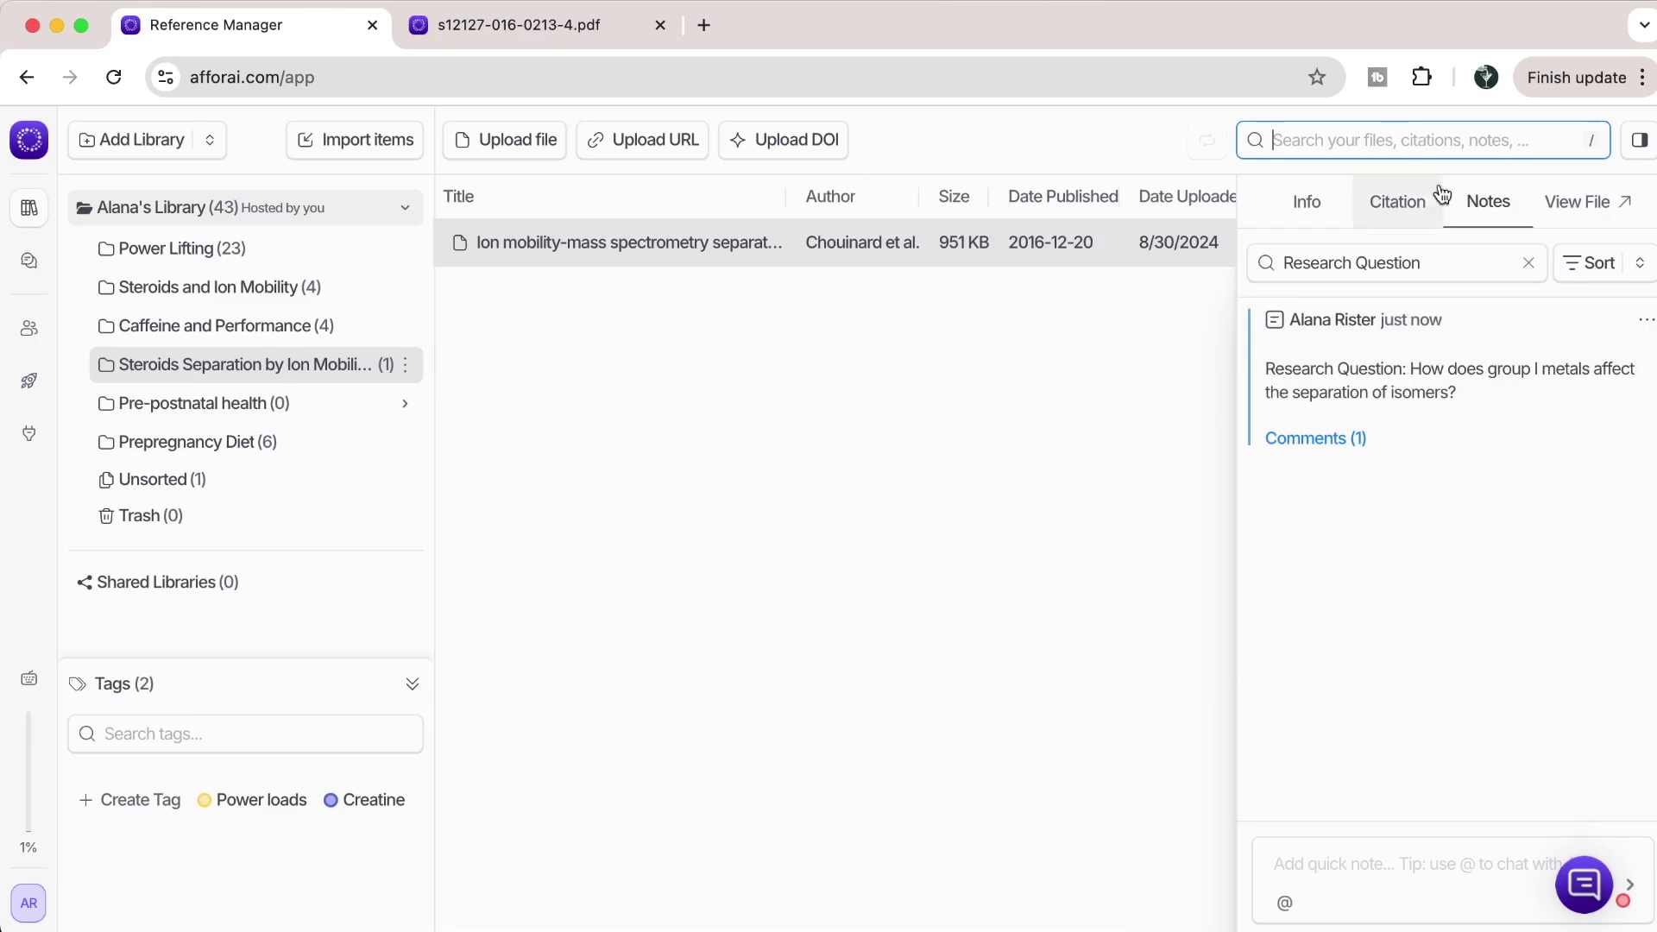
- Back in the PDF, save the quick note 'Use: Introduction of group I metals paper'
{"action": "left_click", "coordinate": [536, 26]}
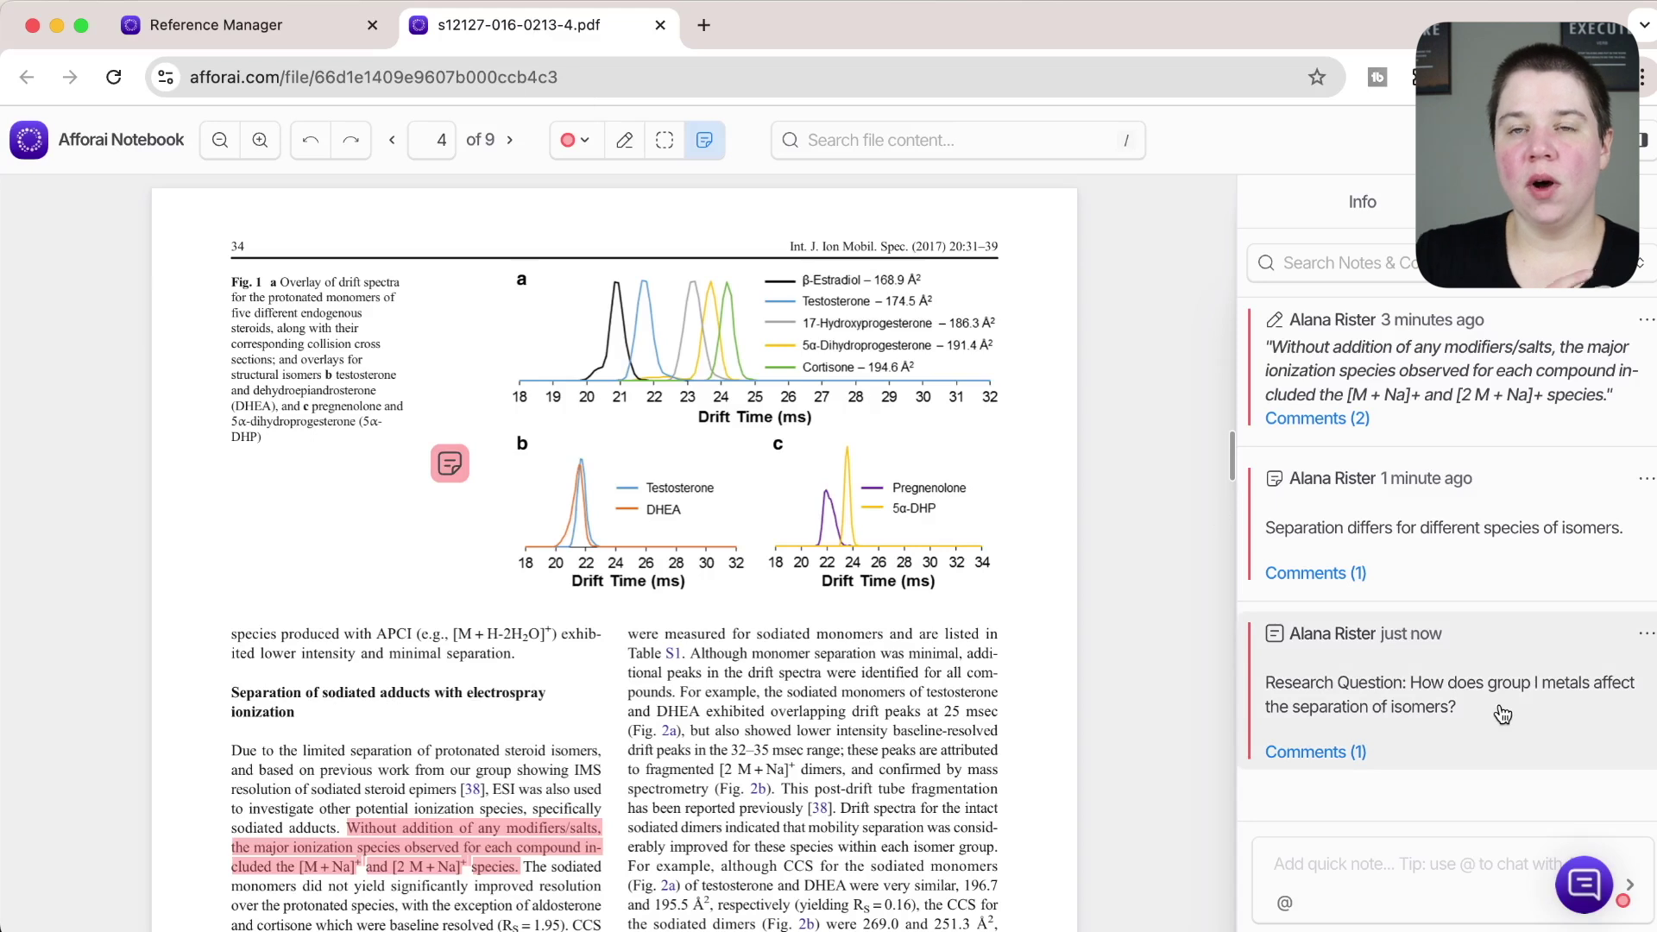
{"action": "left_click", "coordinate": [1364, 863]}
{"action": "type", "text": "Use"}
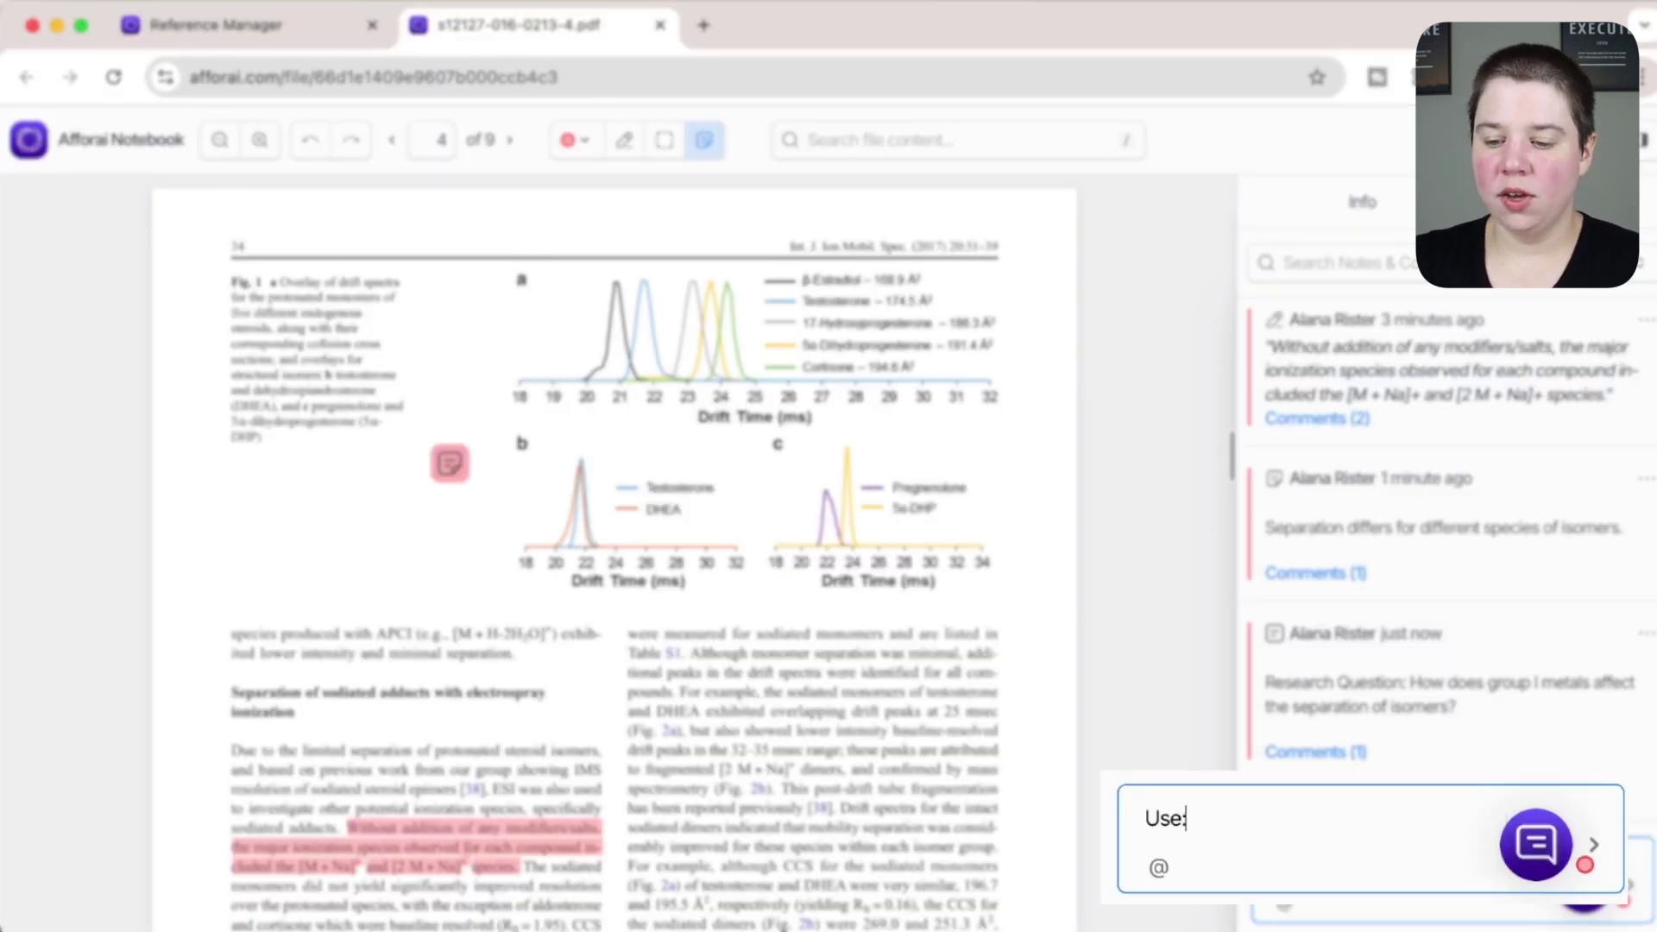
{"action": "type", "text": ": Imt"}
{"action": "key", "text": "BackSpace"}
{"action": "key", "text": "BackSpace"}
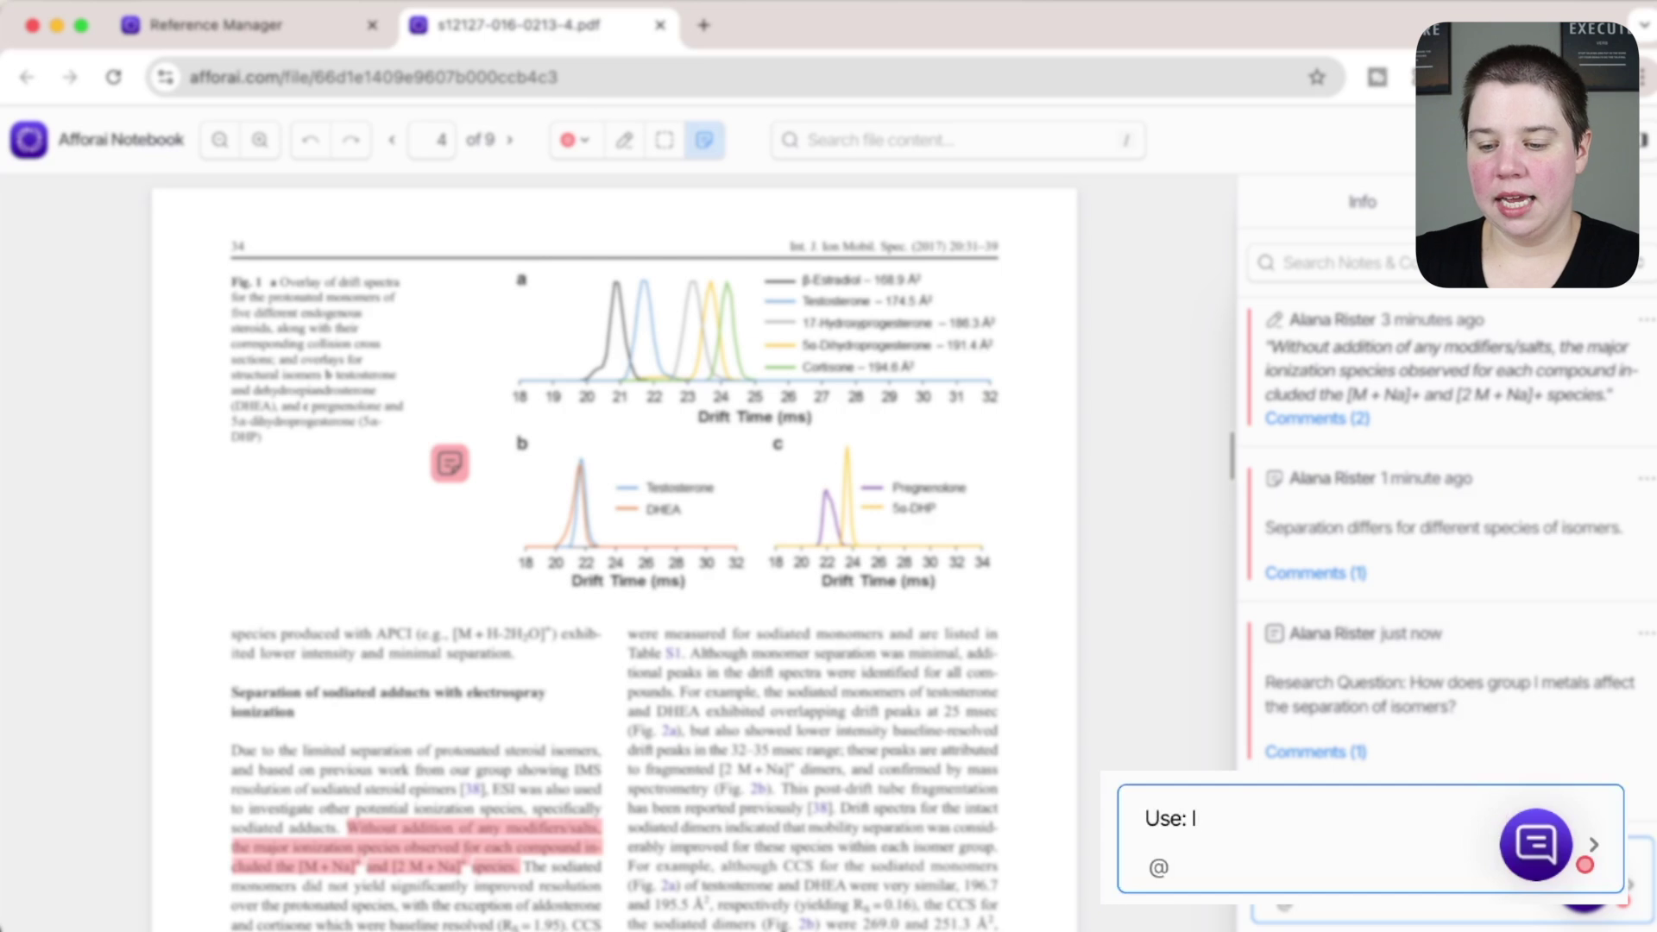
{"action": "type", "text": "ntroduction of"}
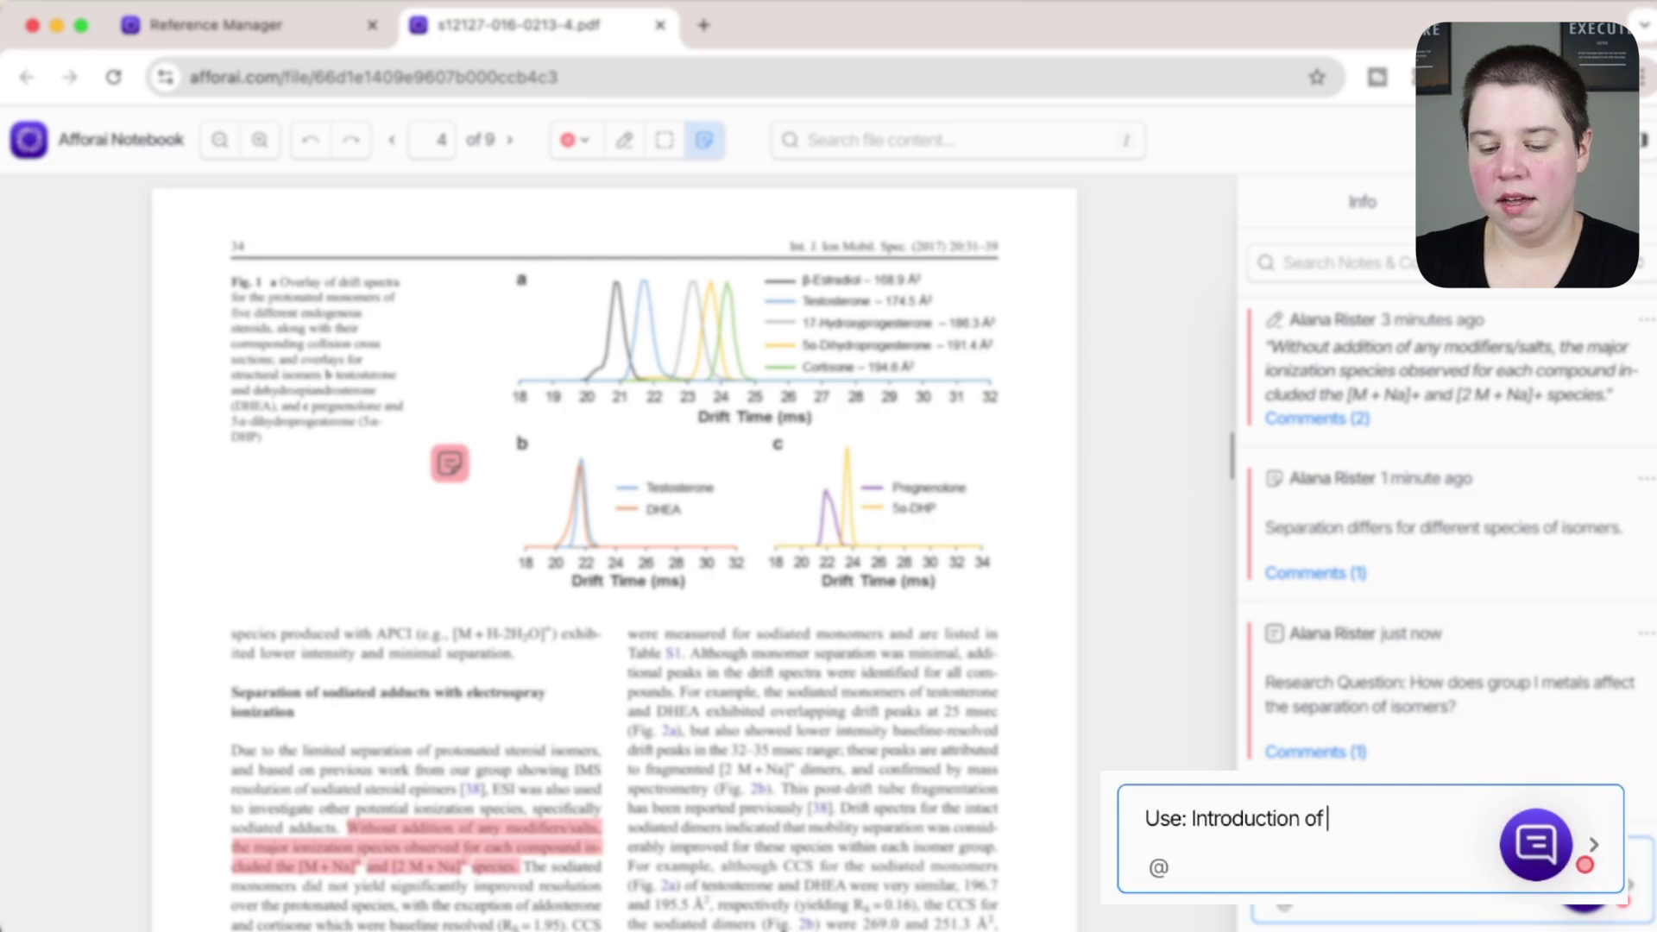
{"action": "type", "text": " group I metals pape"}
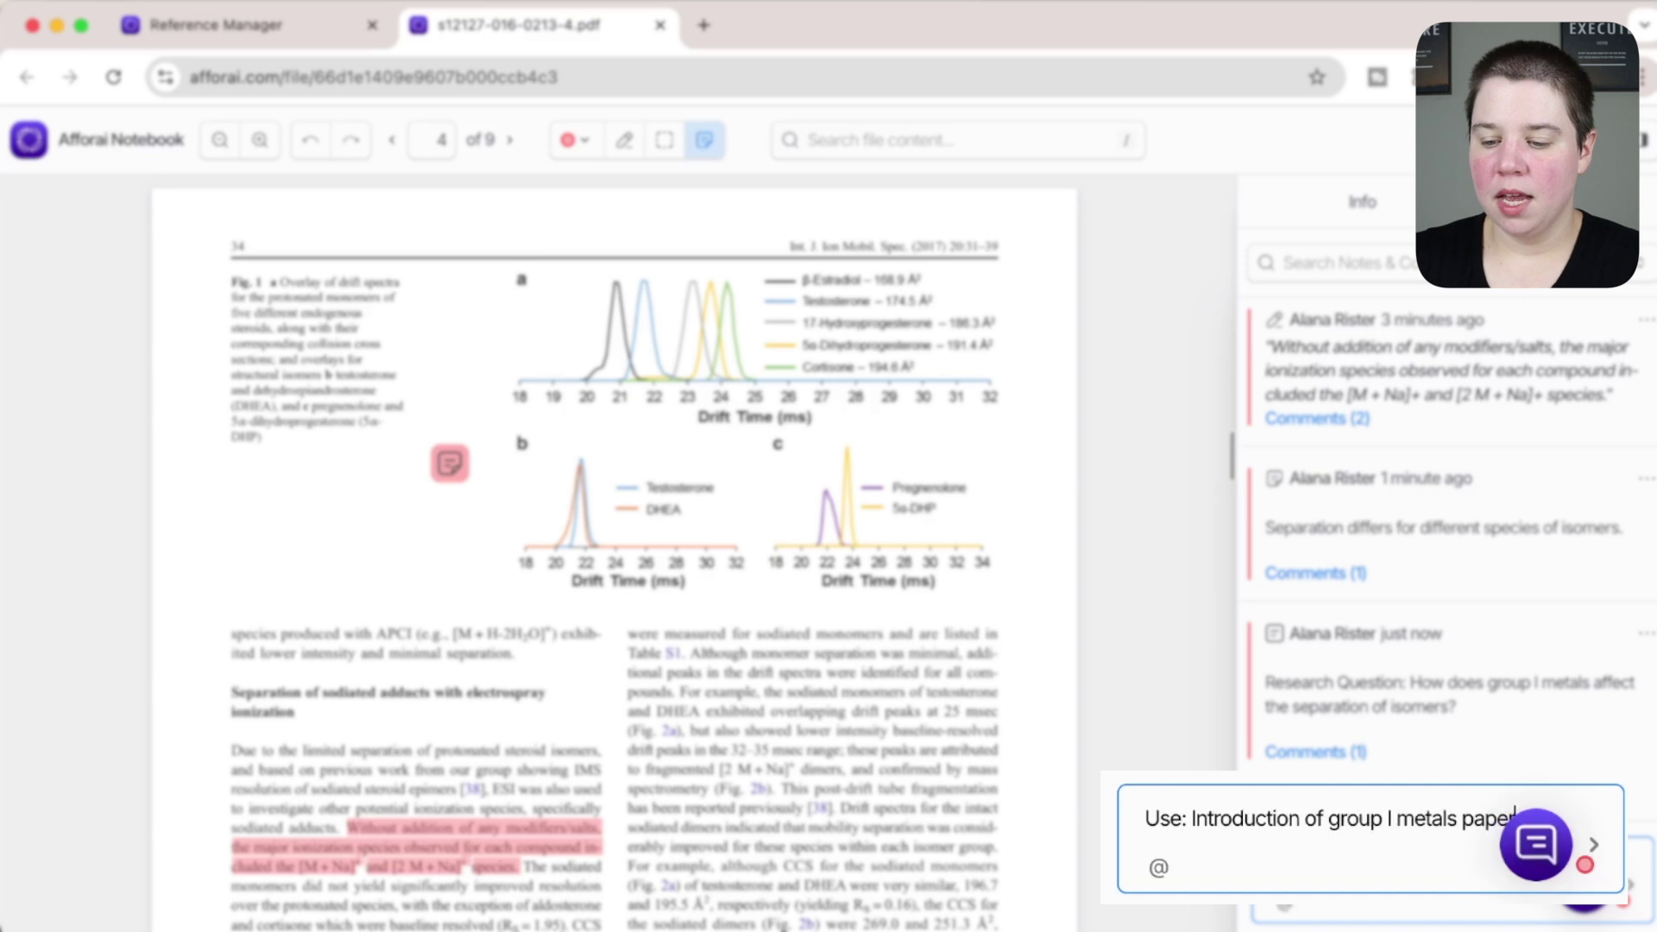
{"action": "type", "text": "r"}
{"action": "key", "text": "Return"}
{"action": "scroll", "coordinate": [1333, 704], "scroll_direction": "down", "scroll_amount": 3}
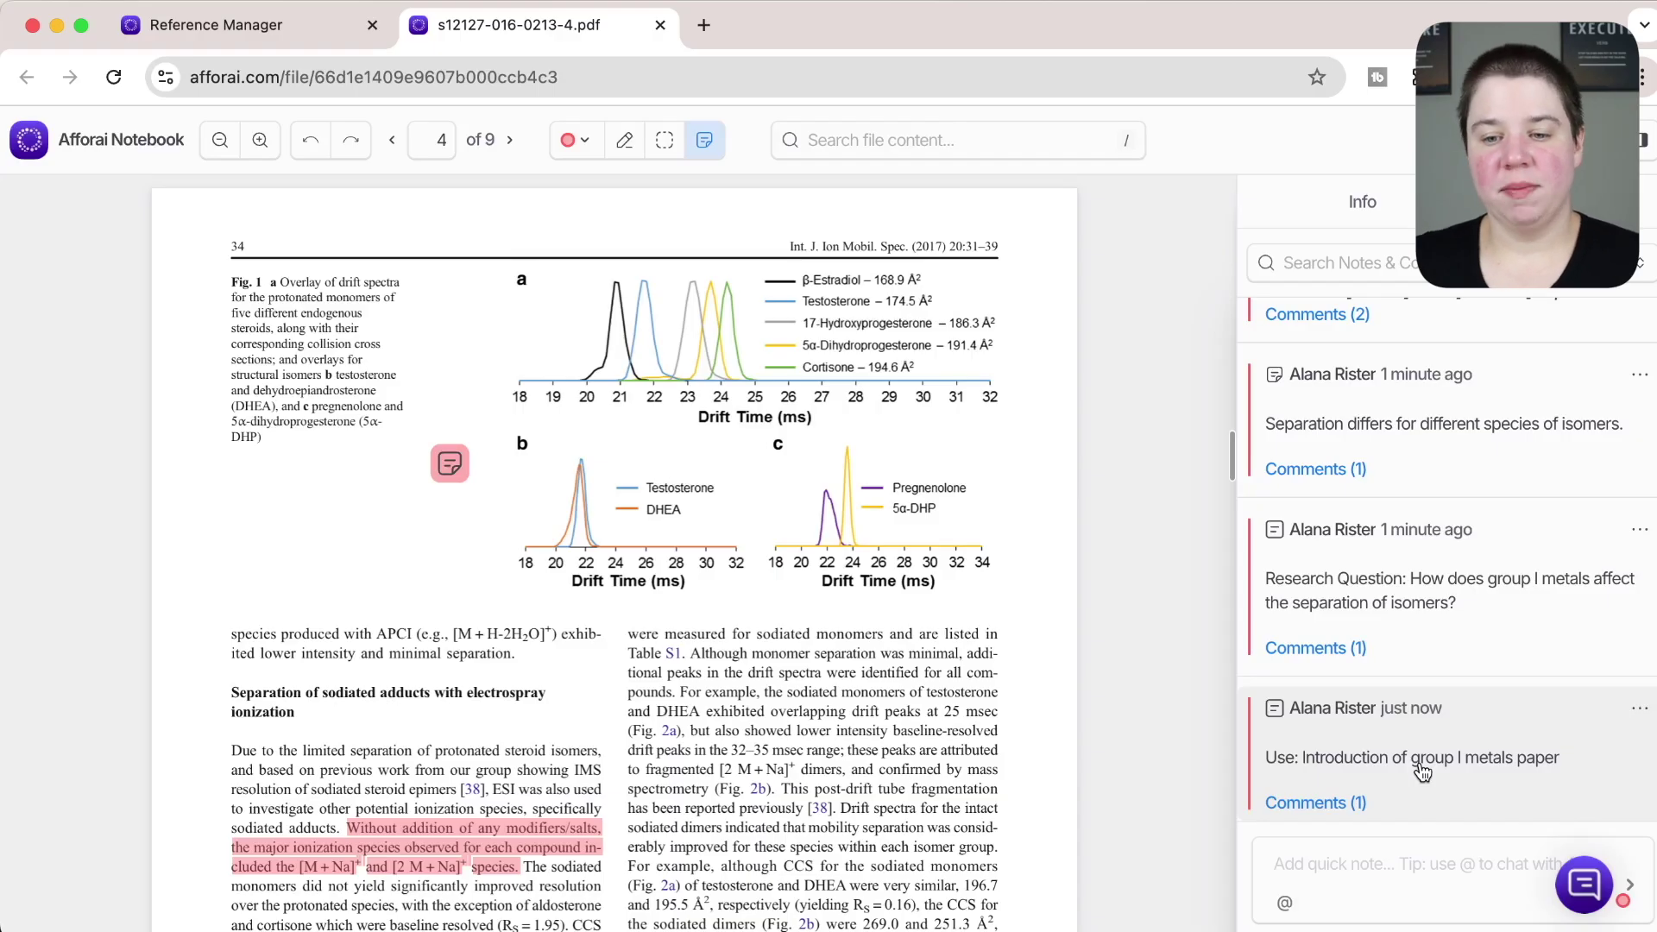
- Mark all of Figure 2's drift-spectra plots on page 4 with an area highlight
{"action": "scroll", "coordinate": [788, 540], "scroll_direction": "down", "scroll_amount": 10}
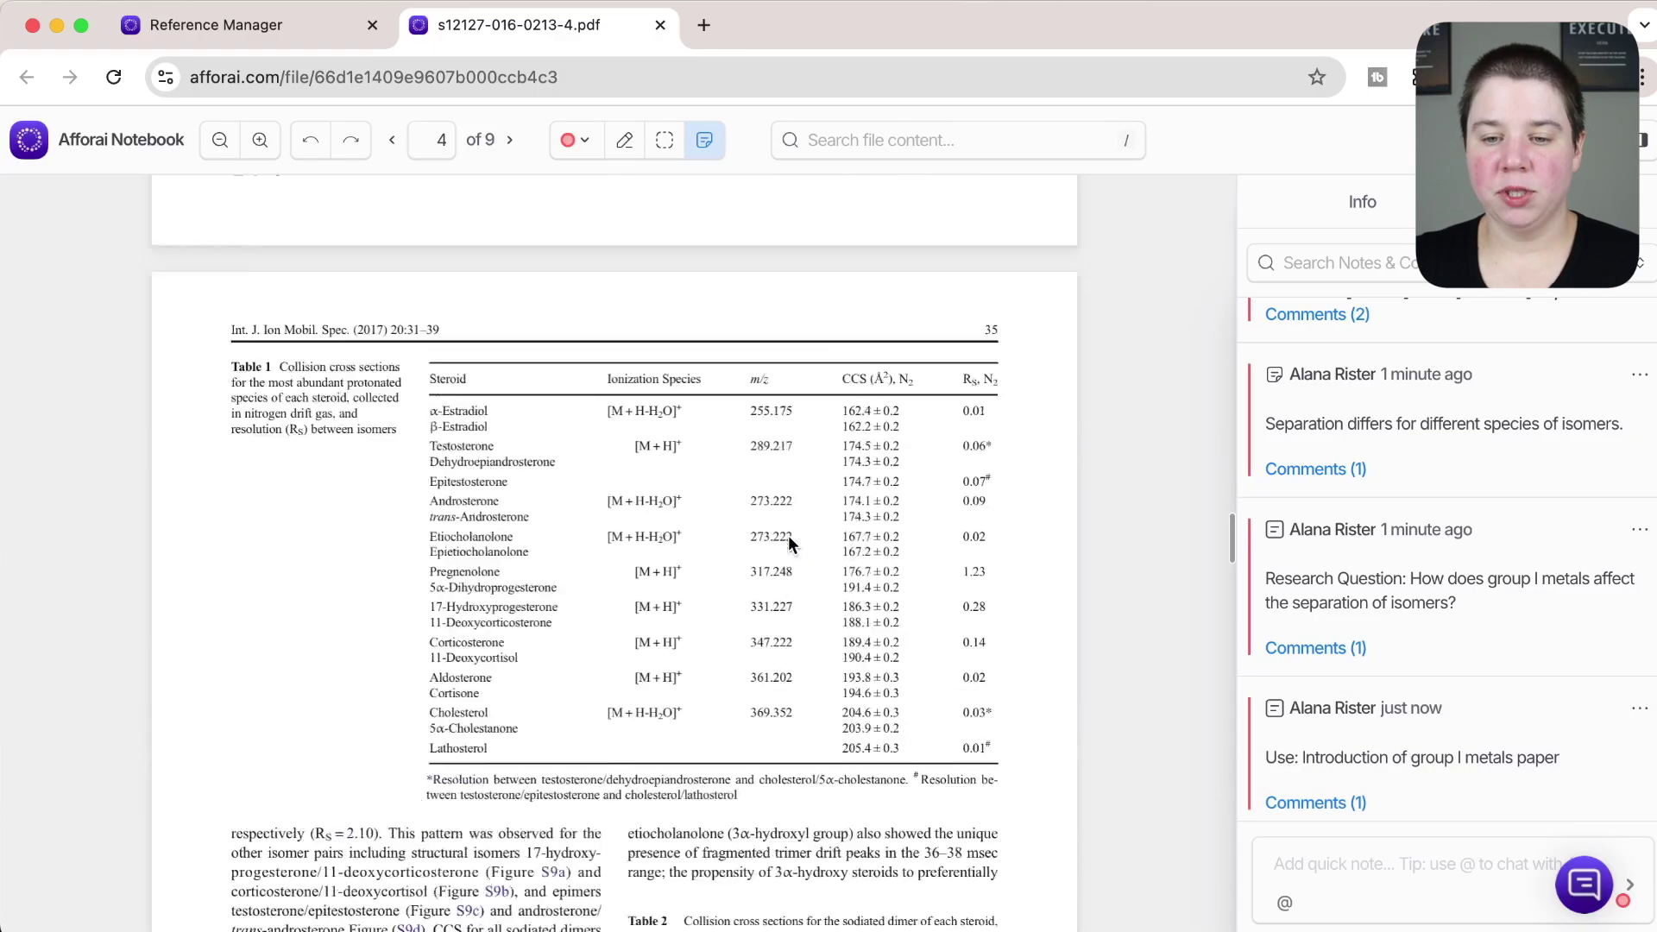
{"action": "scroll", "coordinate": [789, 535], "scroll_direction": "up", "scroll_amount": 7}
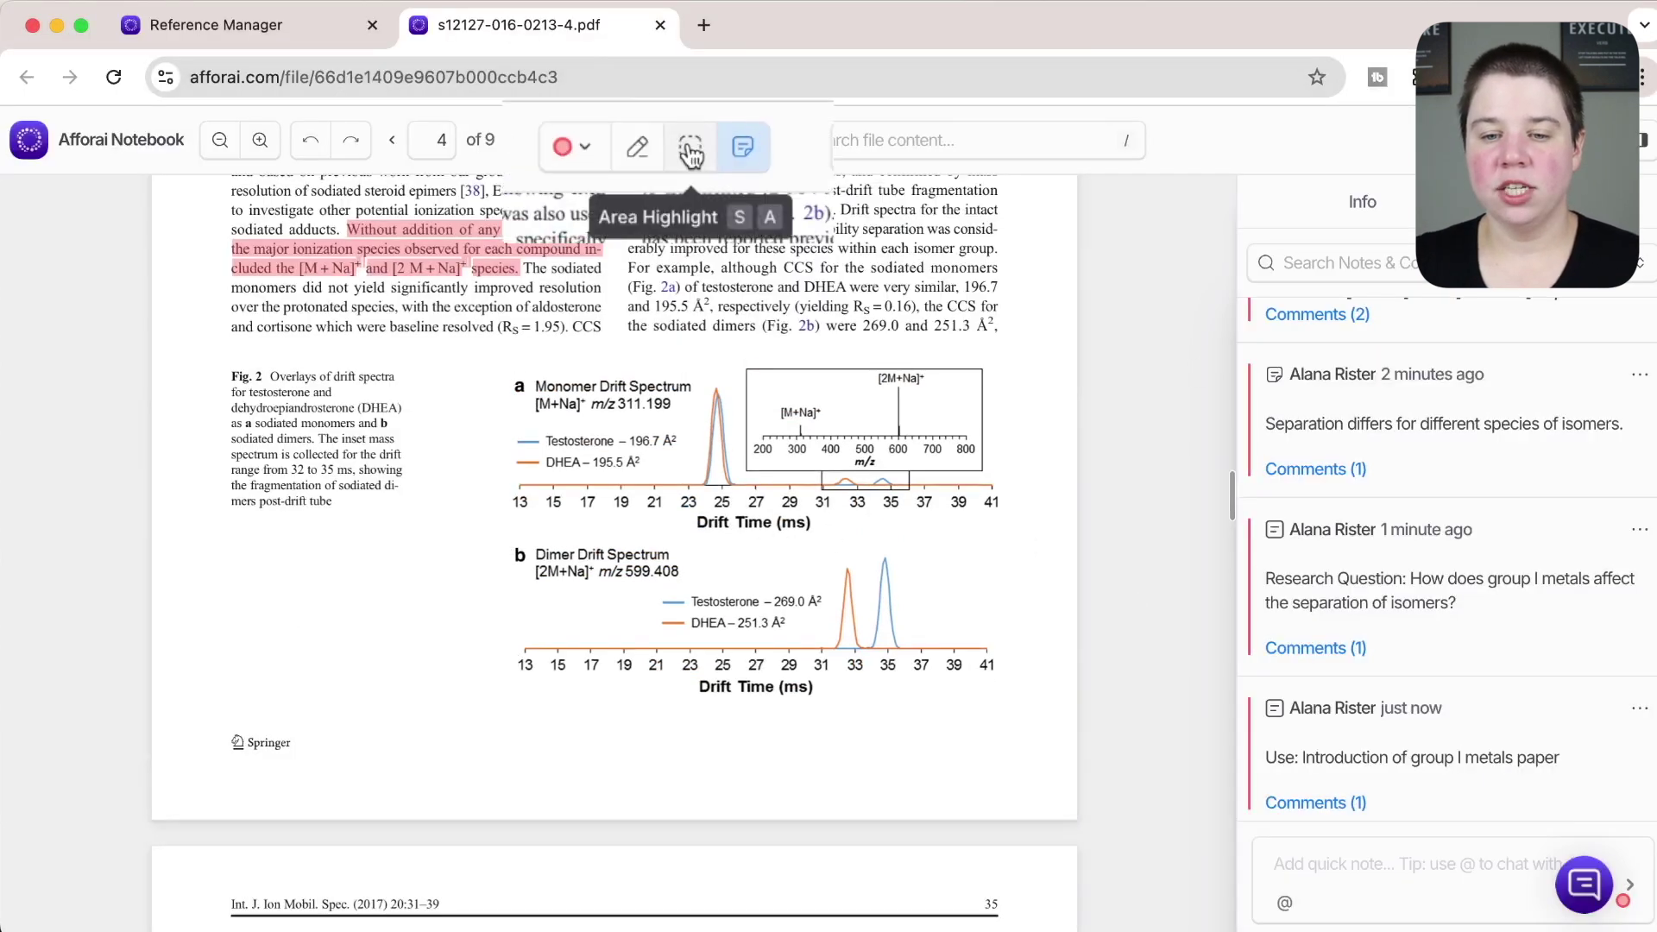
{"action": "left_click", "coordinate": [691, 150]}
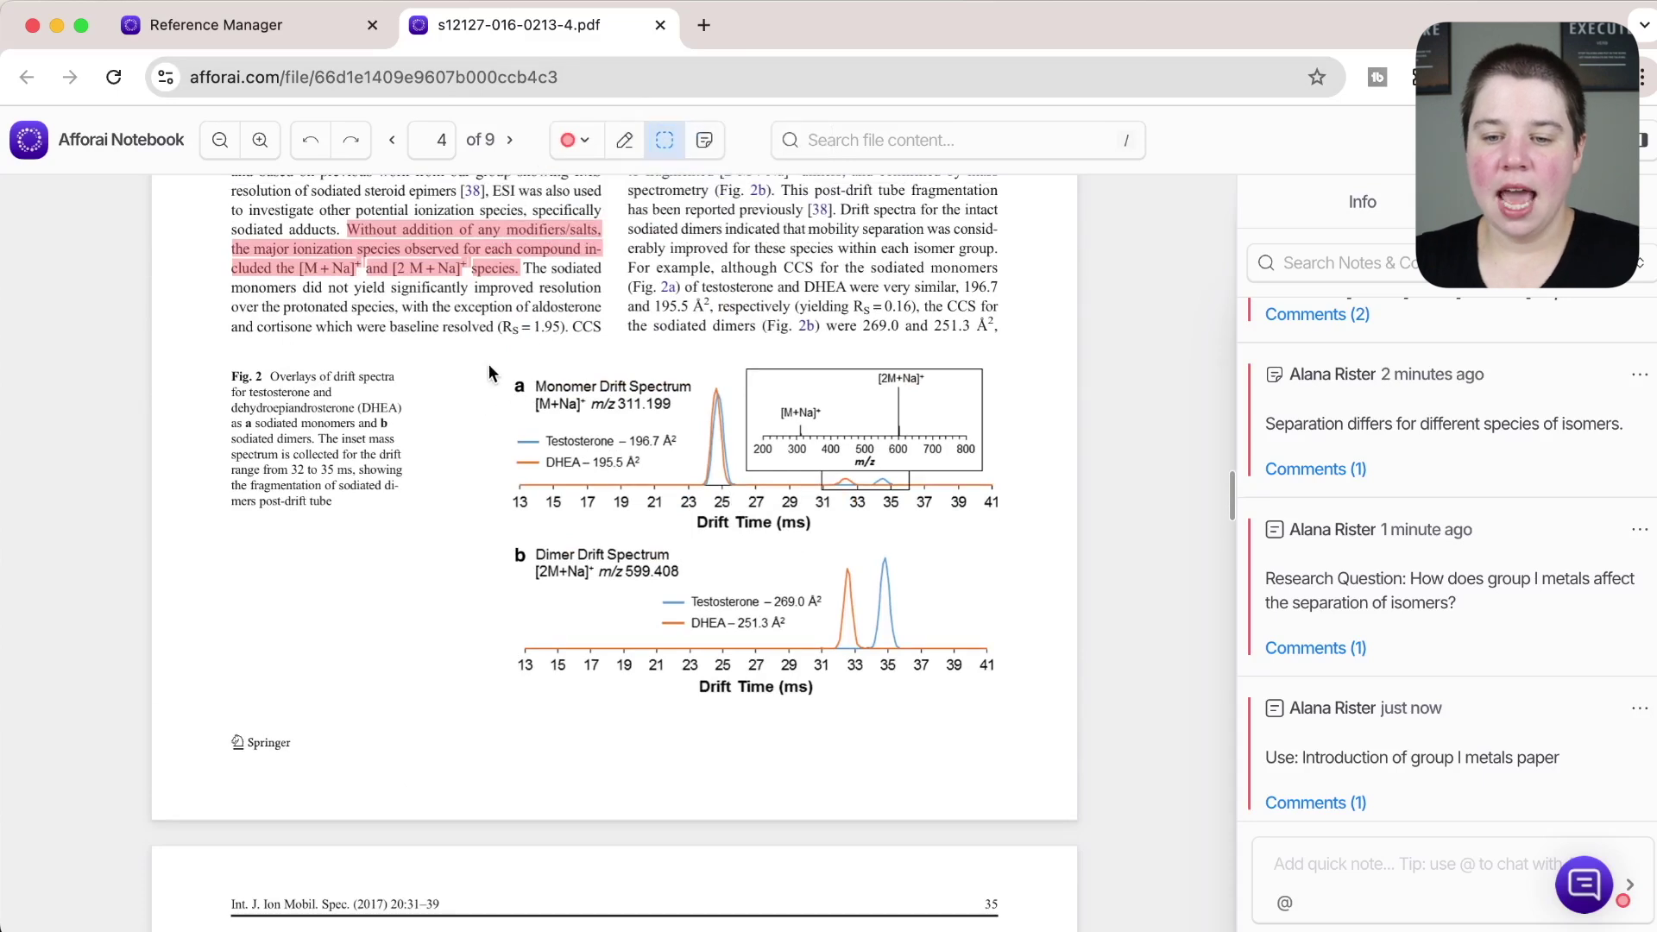
{"action": "left_click_drag", "start_coordinate": [489, 371], "coordinate": [1016, 717]}
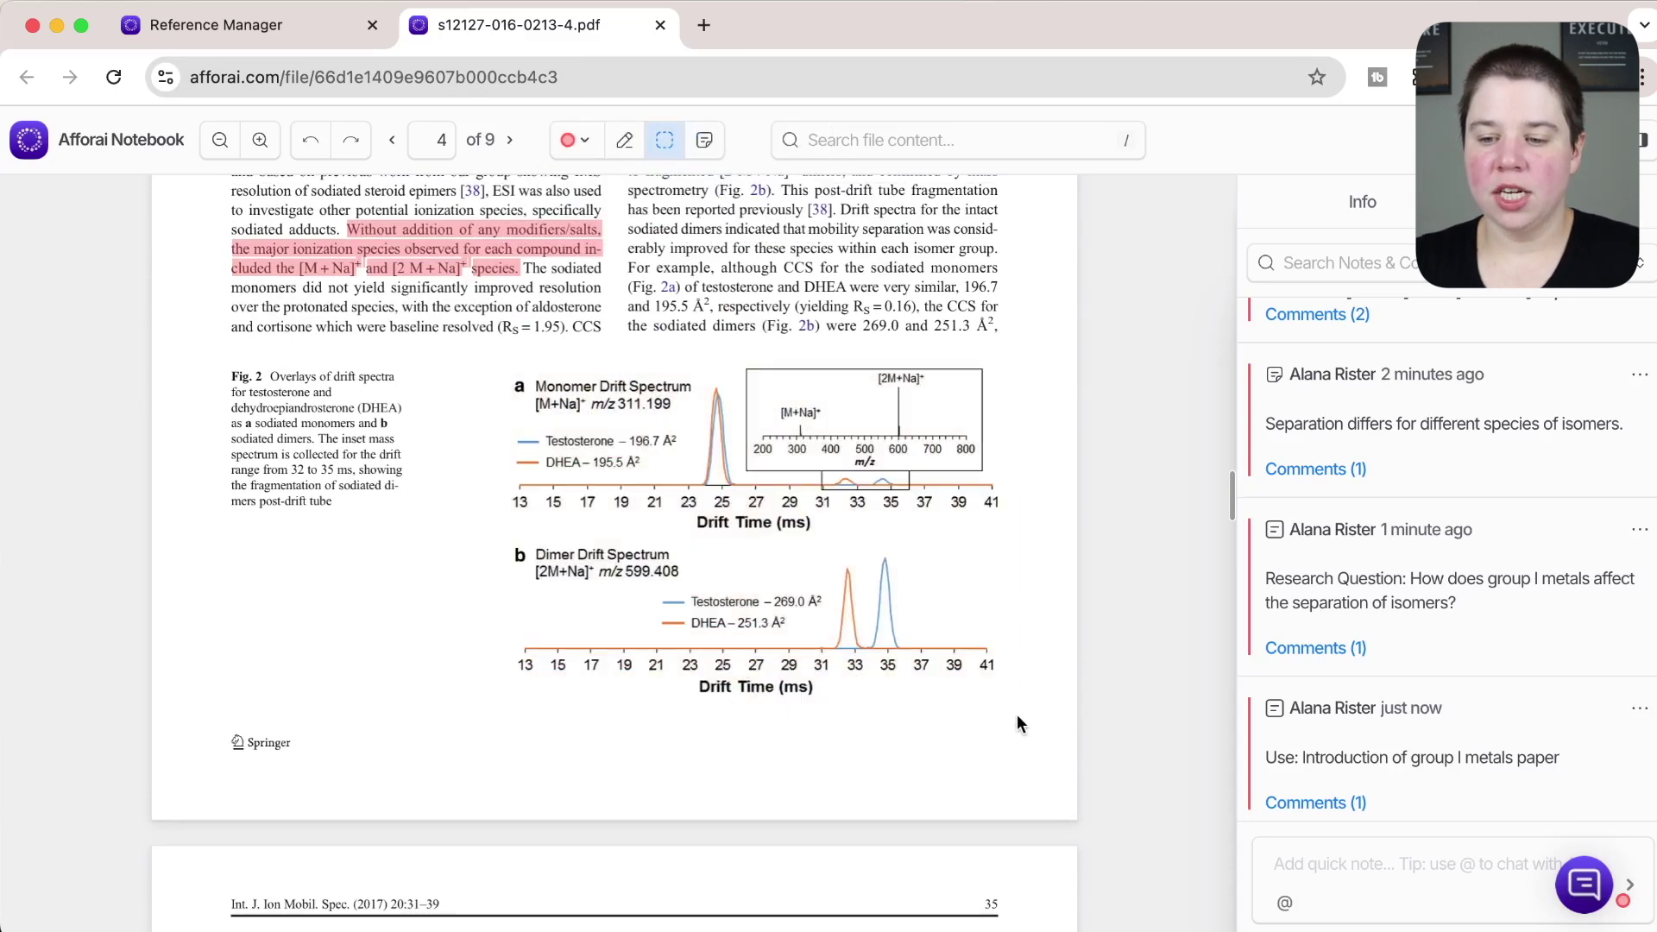
- Back in the Reference Manager, remove the Research Question filter and view the figure note's comments
{"action": "left_click", "coordinate": [267, 30]}
{"action": "left_click", "coordinate": [1445, 266]}
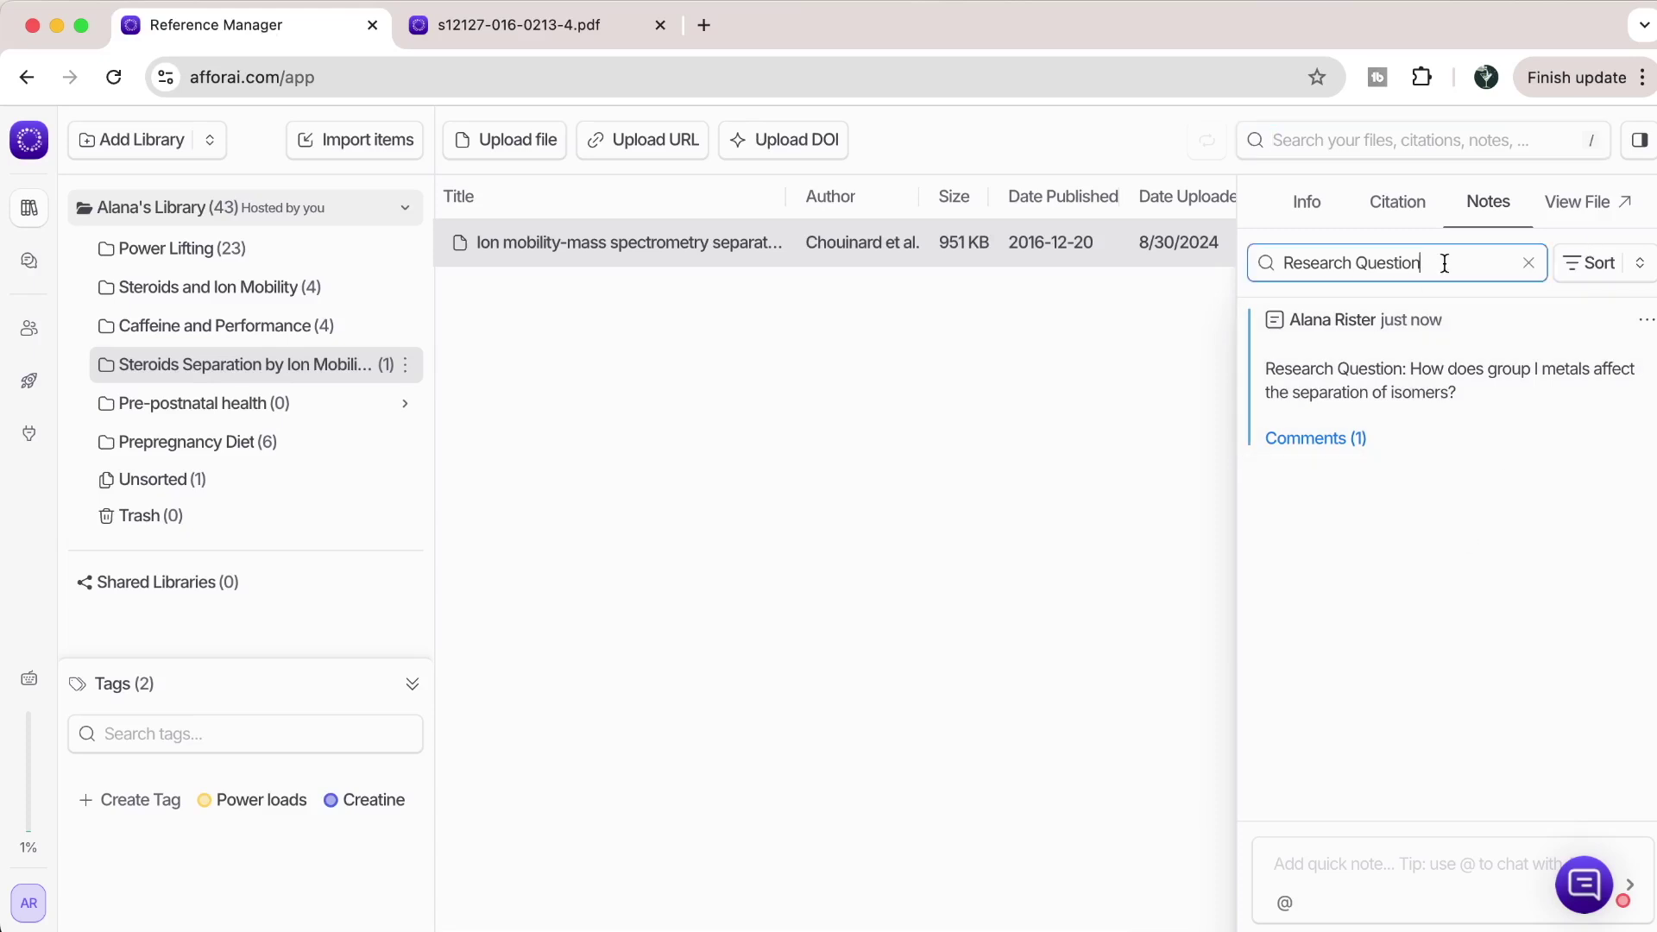
{"action": "left_click", "coordinate": [1528, 263]}
{"action": "scroll", "coordinate": [1346, 604], "scroll_direction": "down", "scroll_amount": 6}
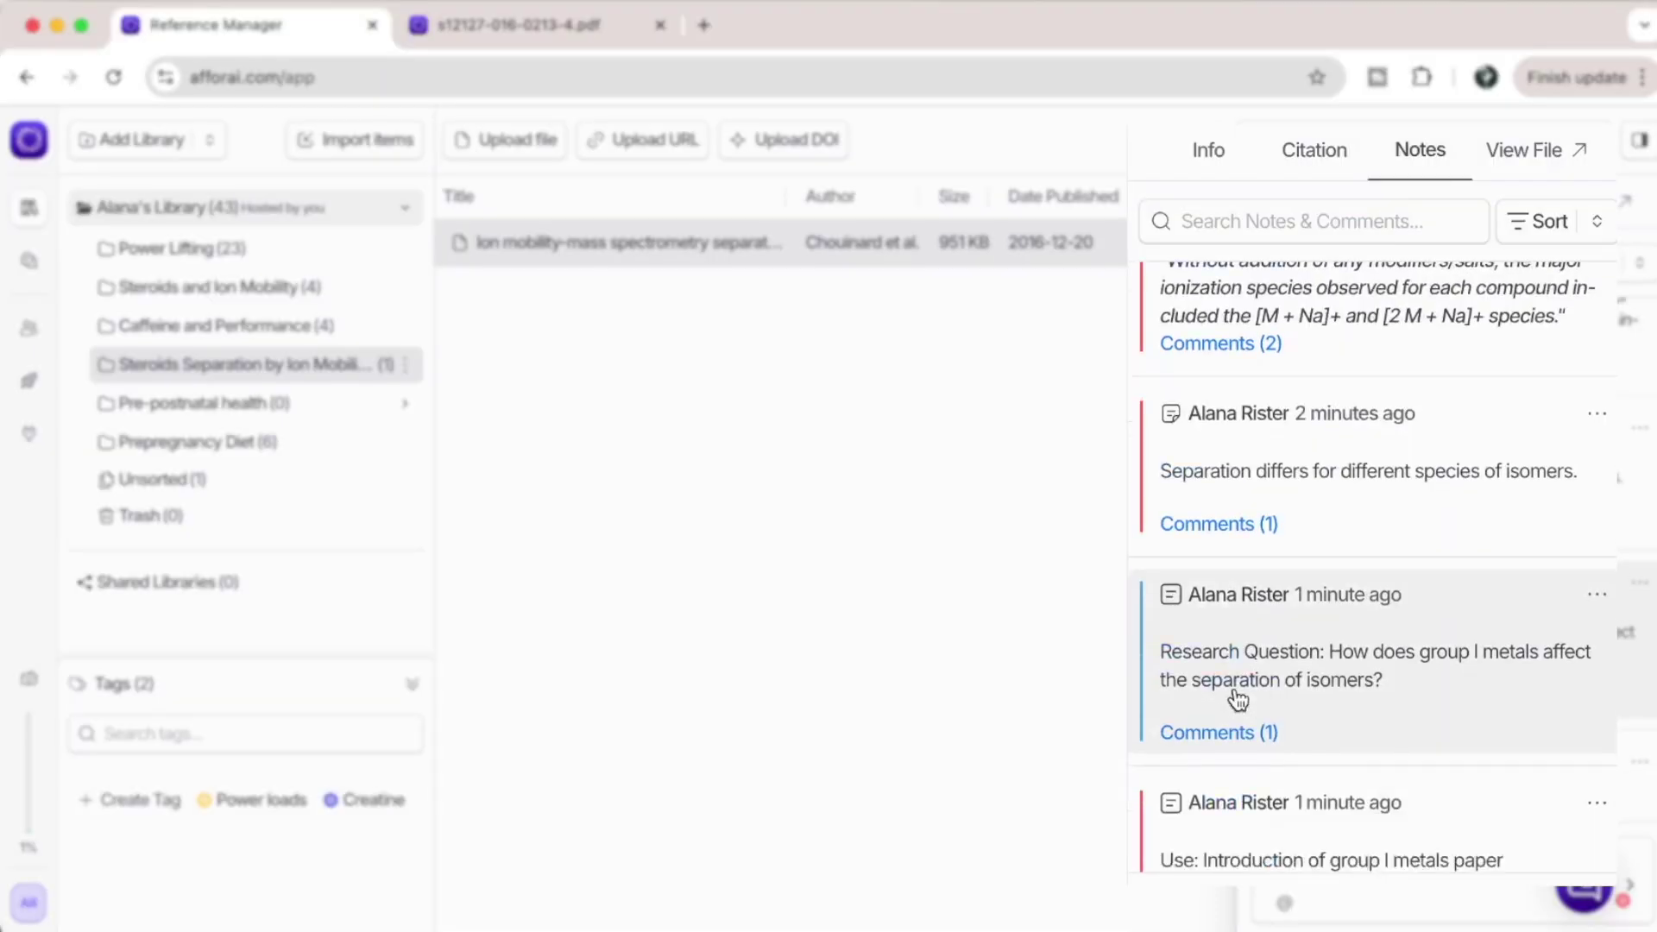
{"action": "left_click", "coordinate": [1401, 678]}
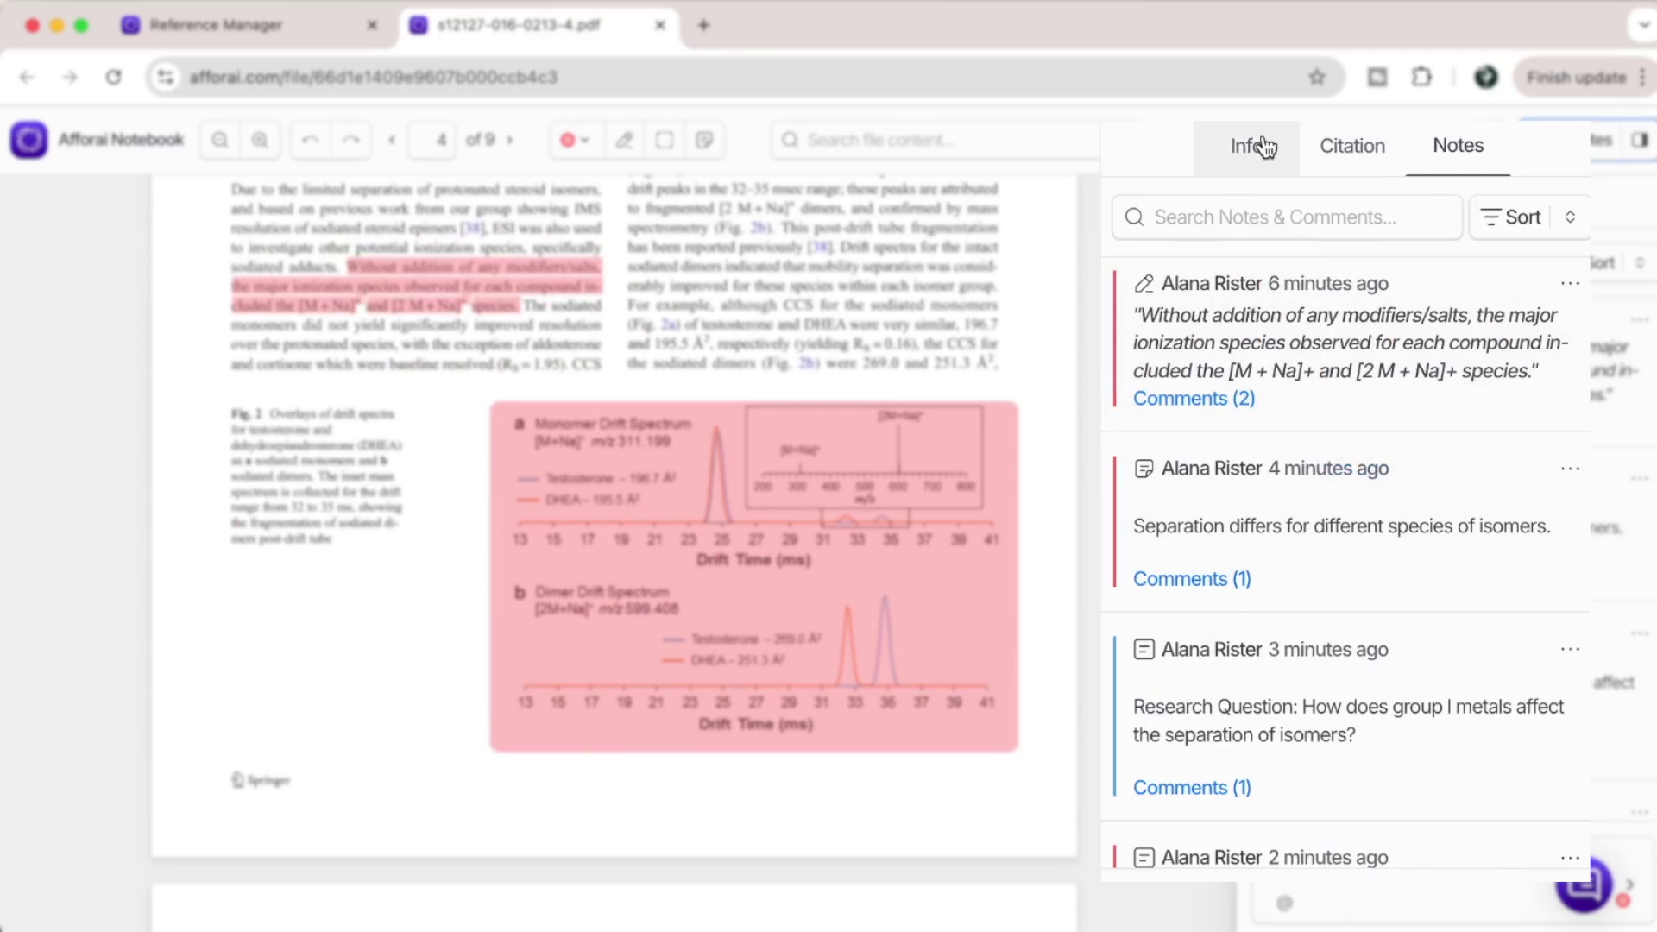
- Add the 'Steroid' tag to the paper in its file info
{"action": "left_click", "coordinate": [1249, 149]}
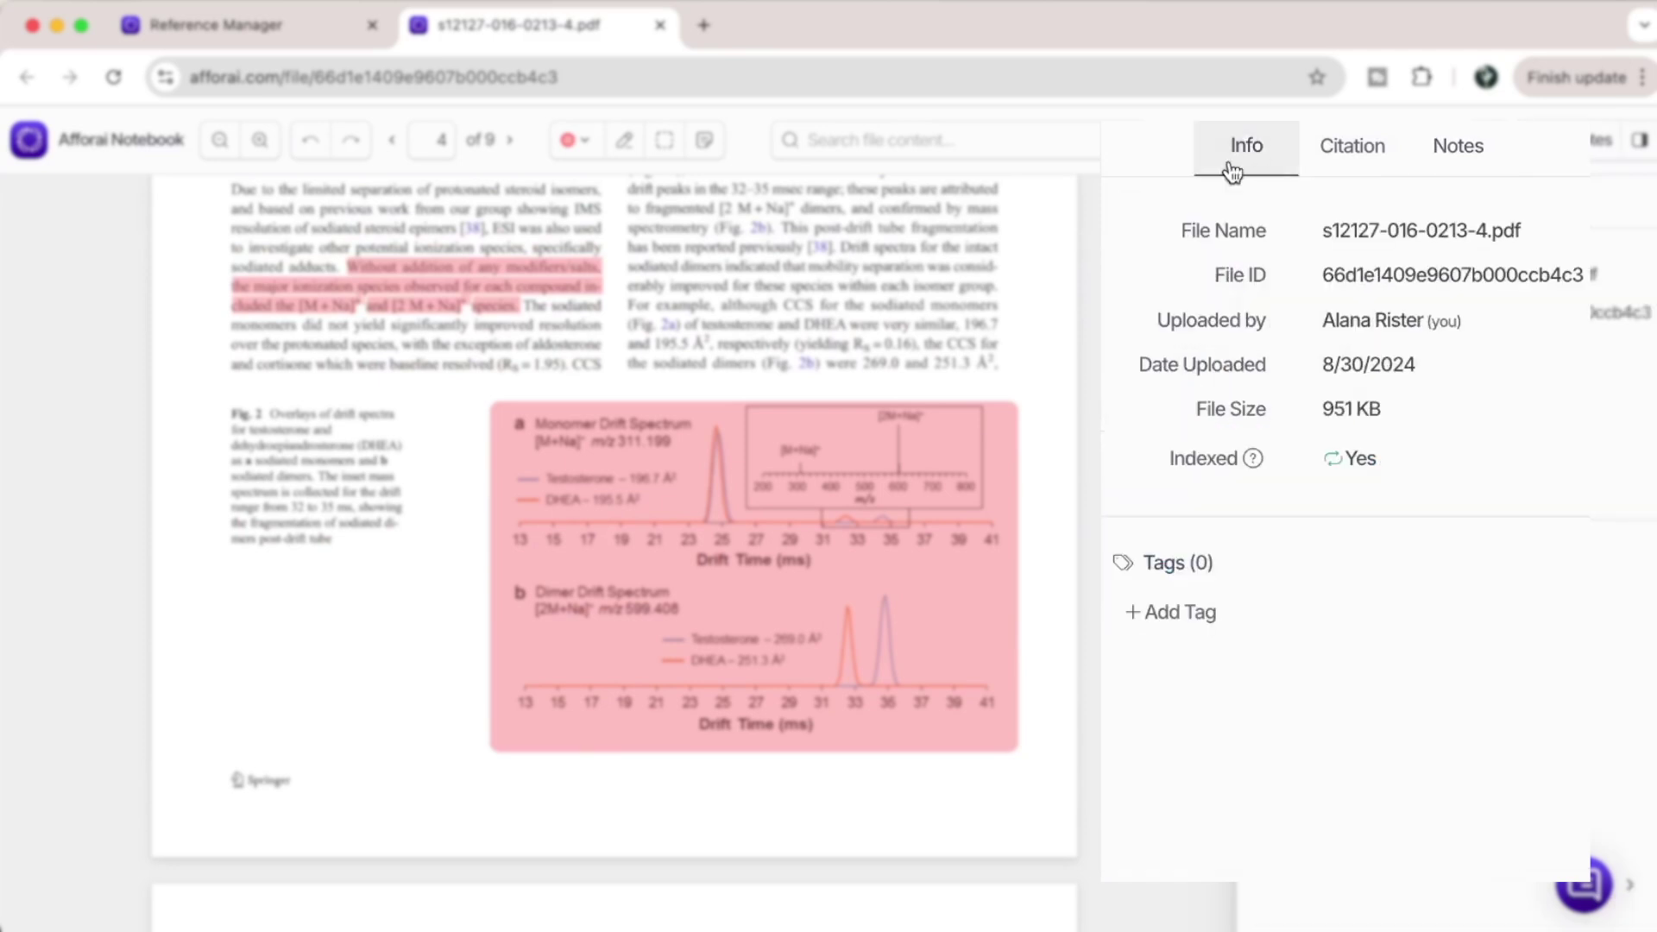
{"action": "left_click", "coordinate": [1176, 613]}
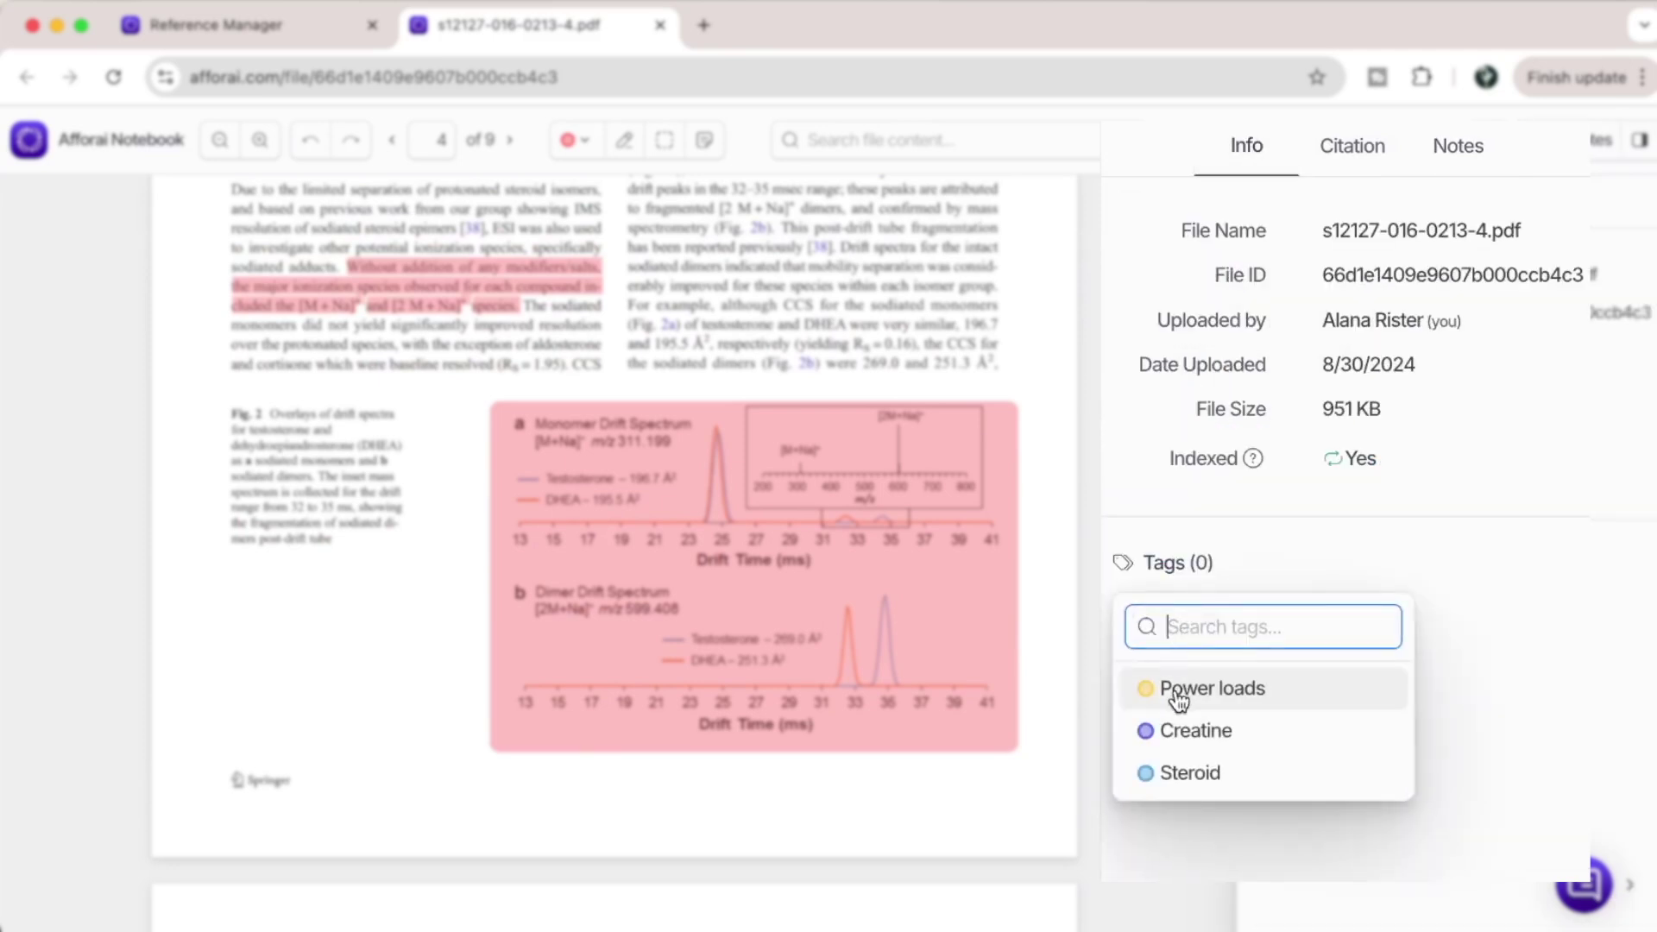
{"action": "left_click", "coordinate": [1193, 780]}
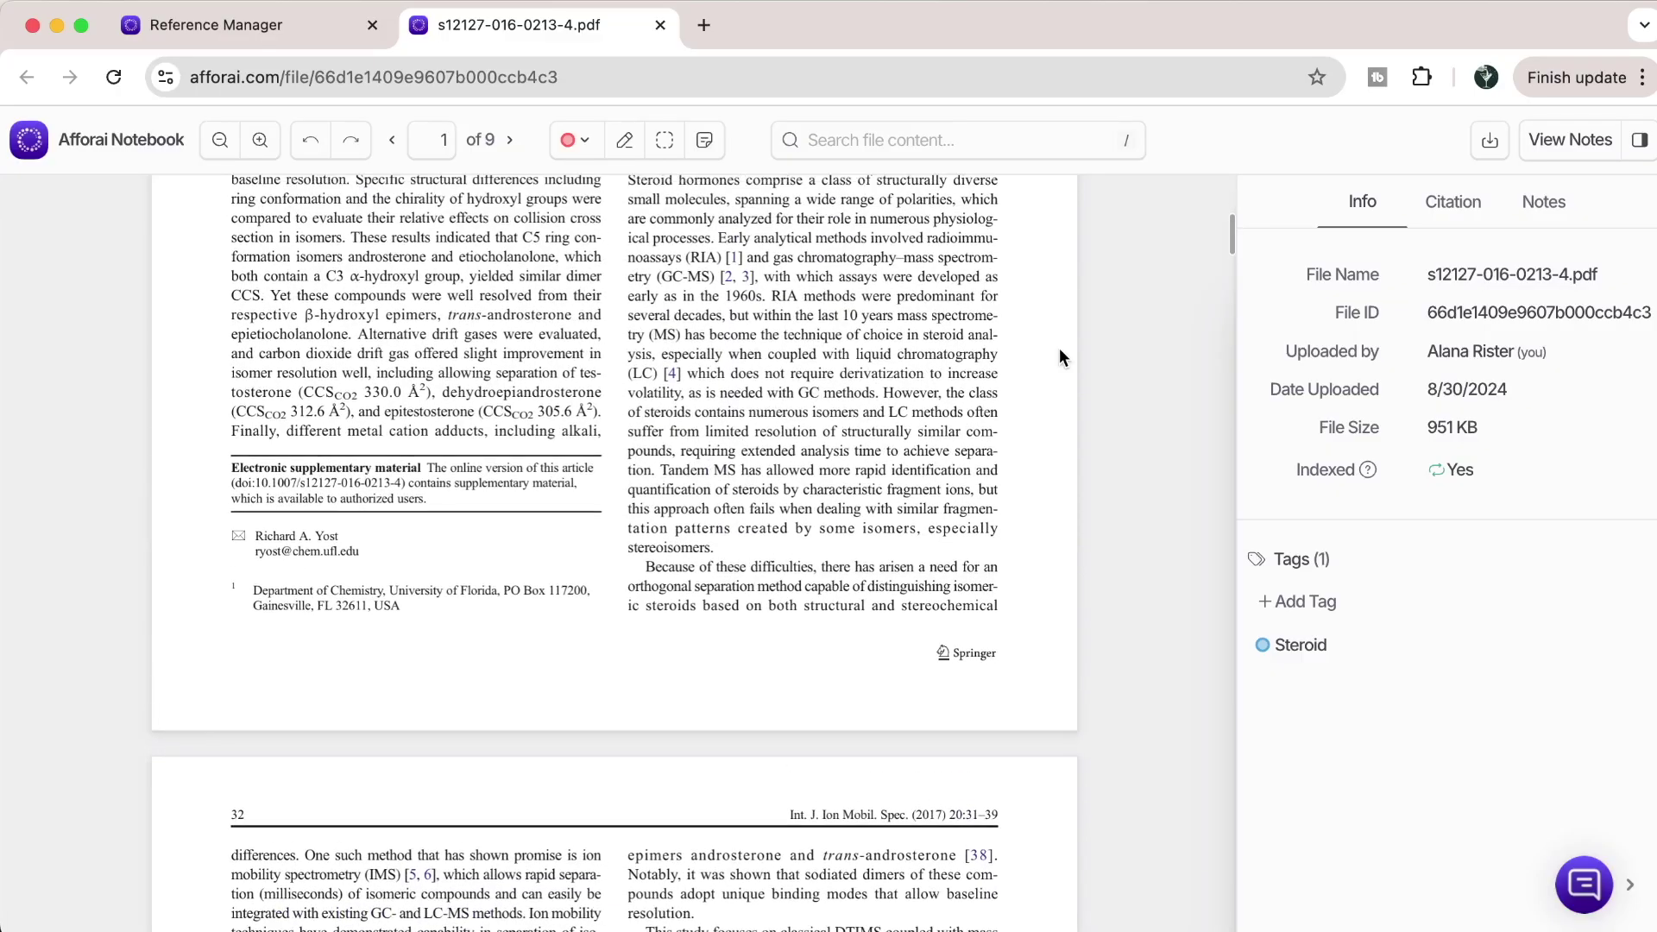
{"action": "scroll", "coordinate": [317, 496], "scroll_direction": "down", "scroll_amount": 12}
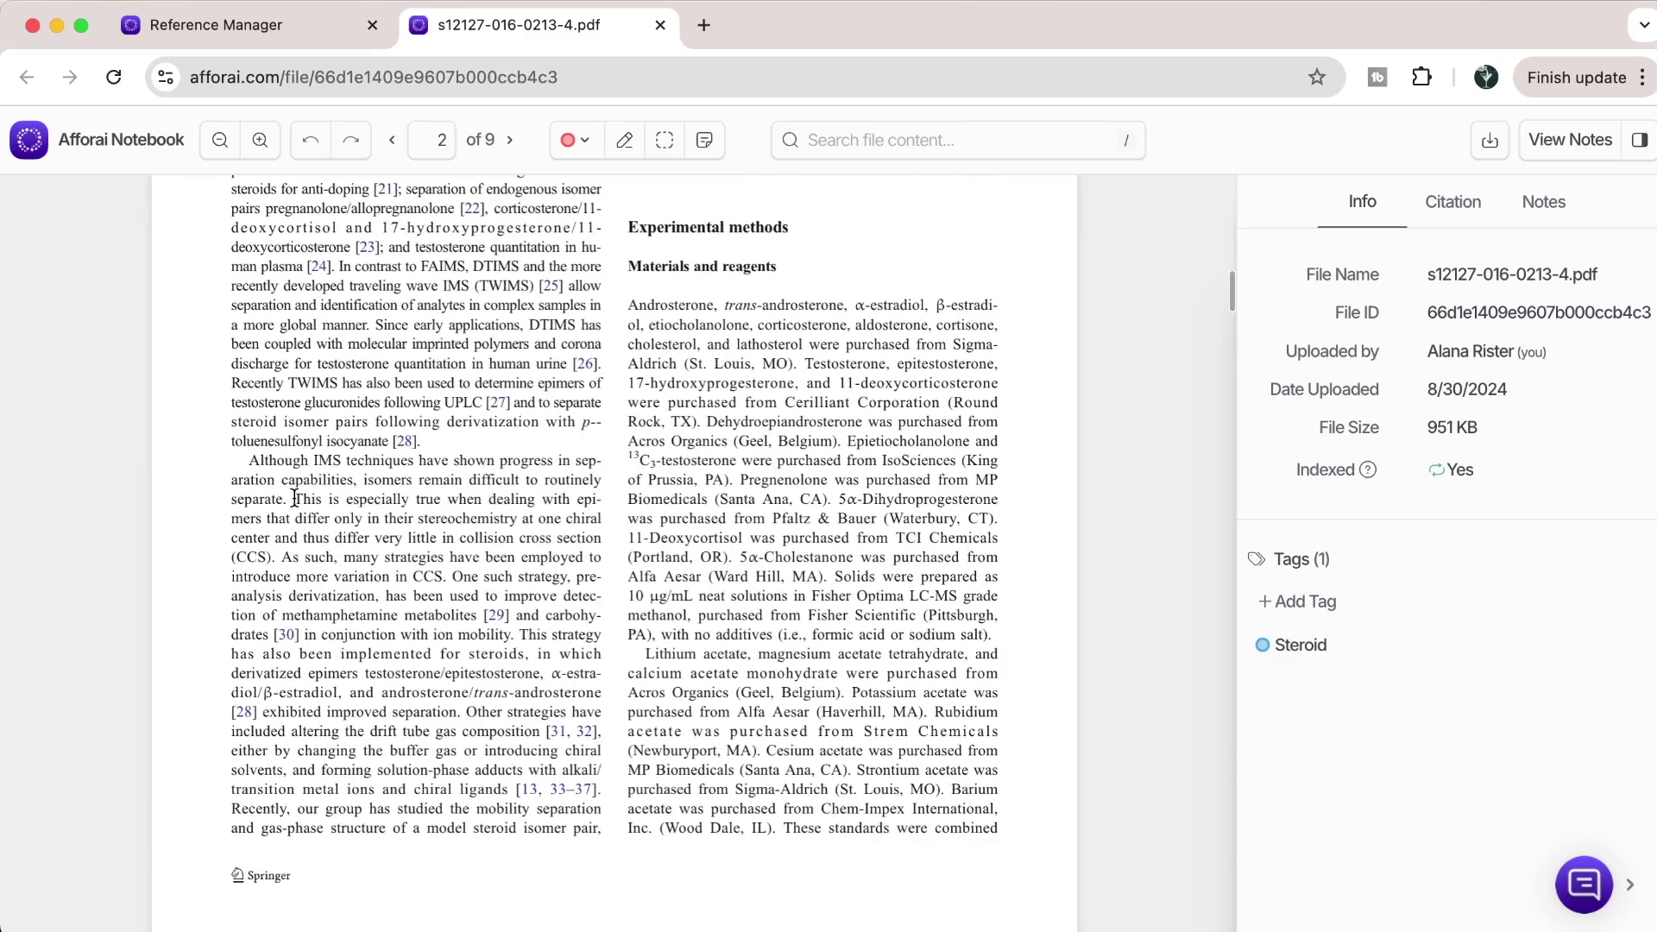
- Text-highlight the page 2 sentence 'This is especially true… (CCS).' as a note
{"action": "left_click_drag", "start_coordinate": [294, 499], "coordinate": [276, 564]}
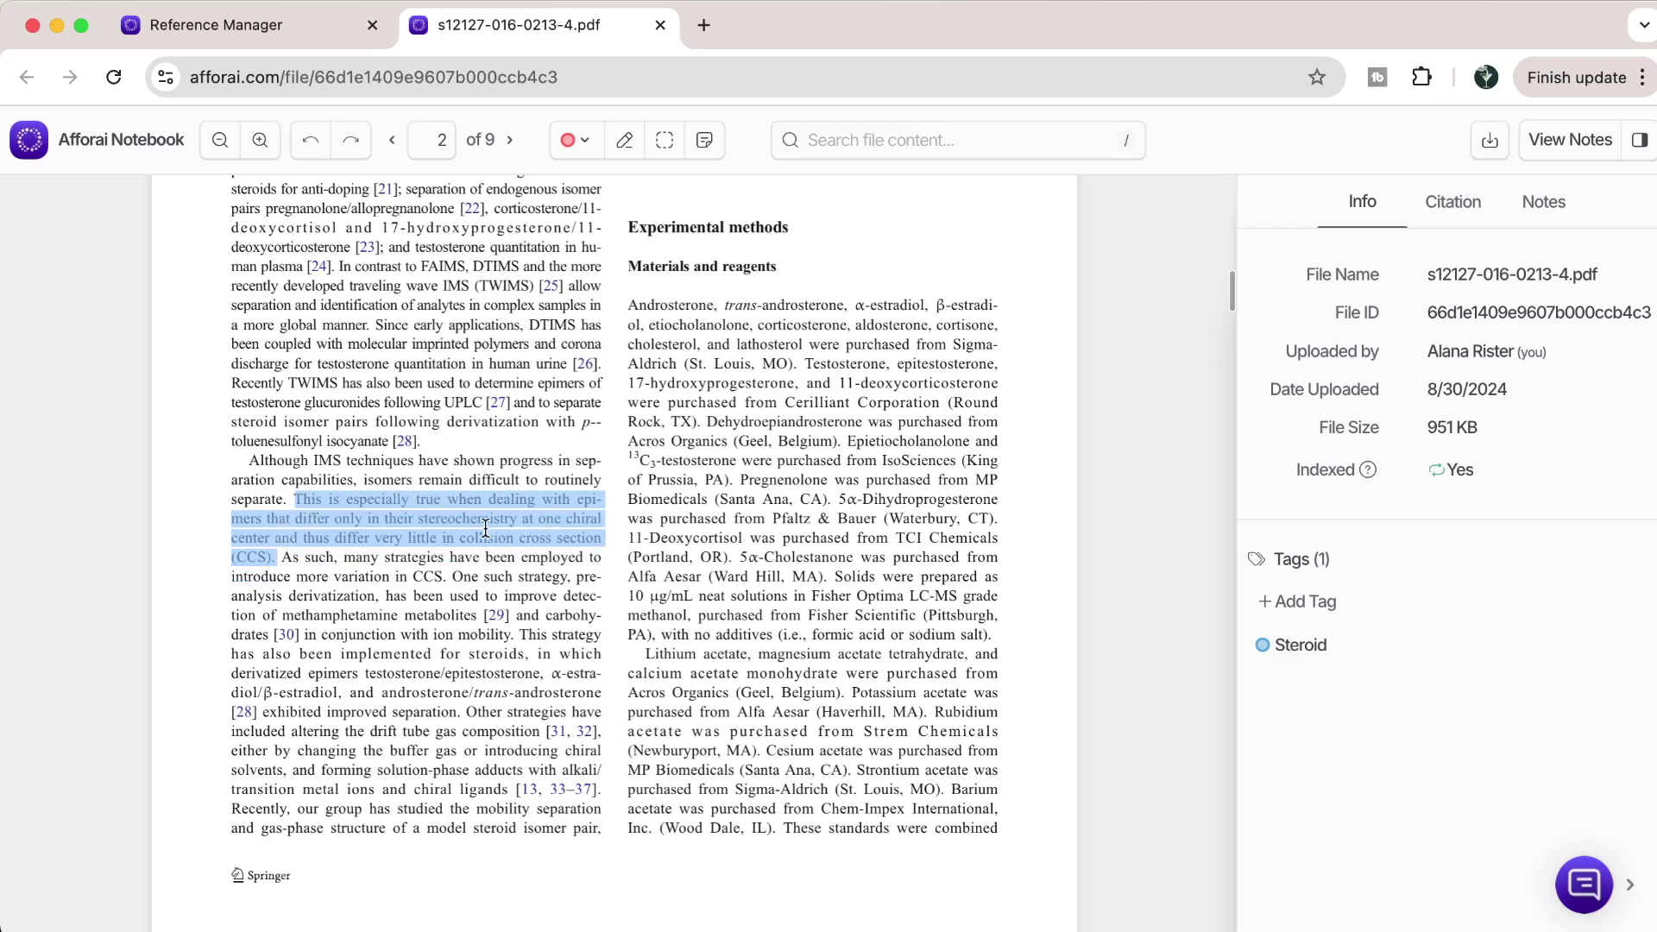
{"action": "left_click", "coordinate": [624, 140]}
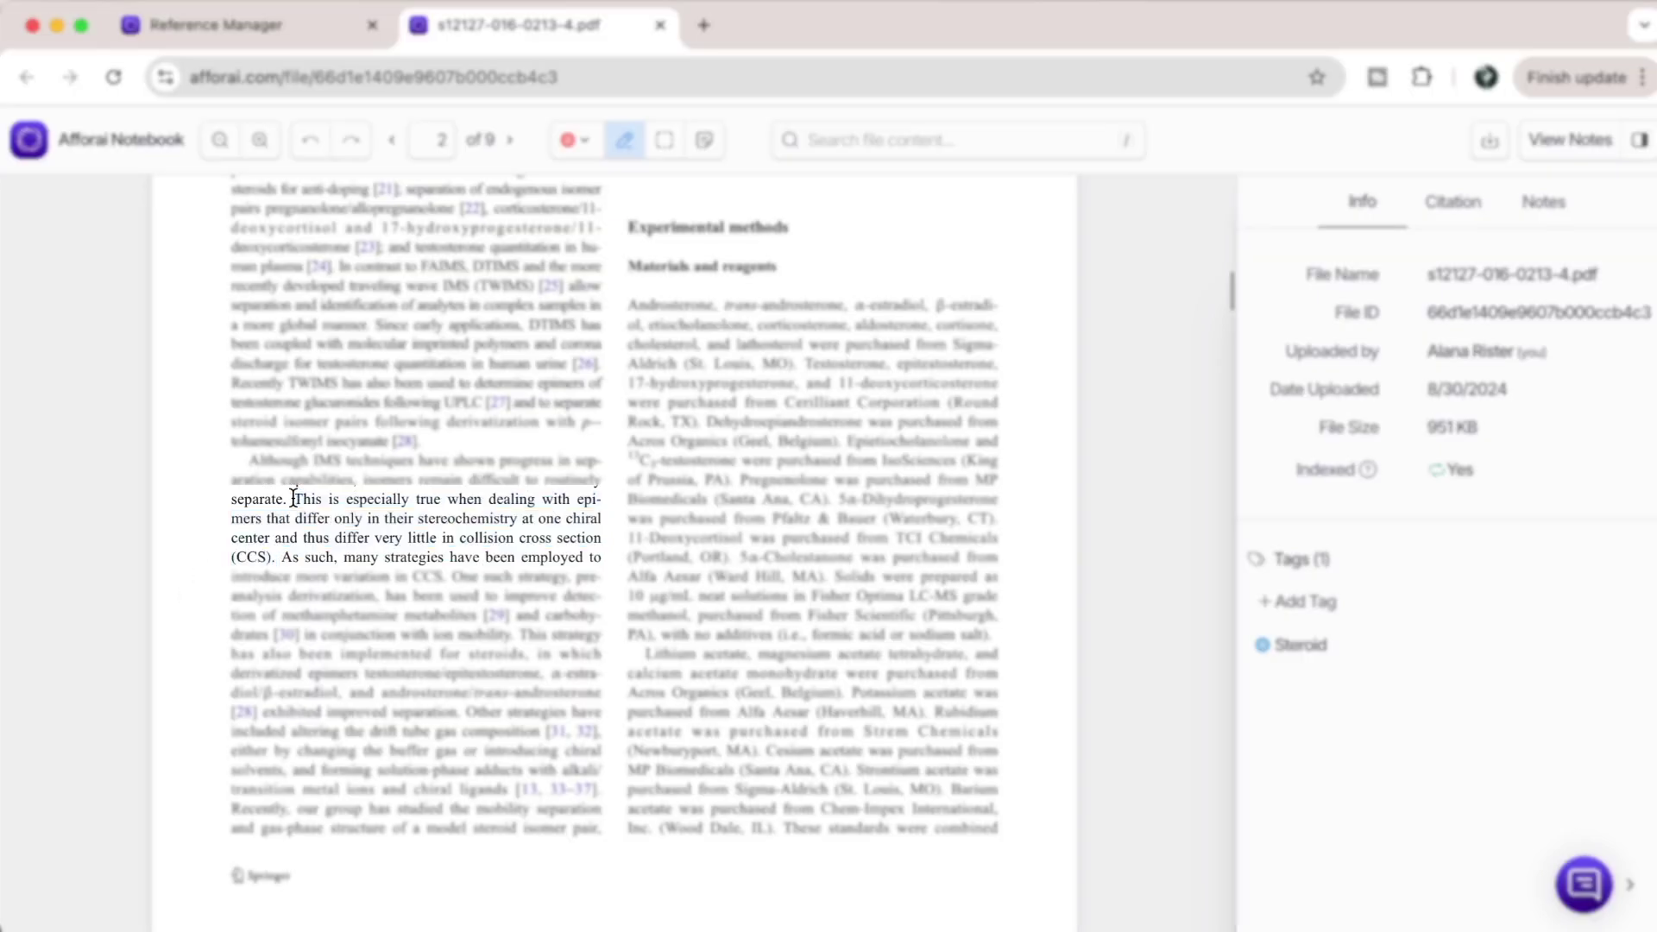
{"action": "left_click", "coordinate": [296, 499]}
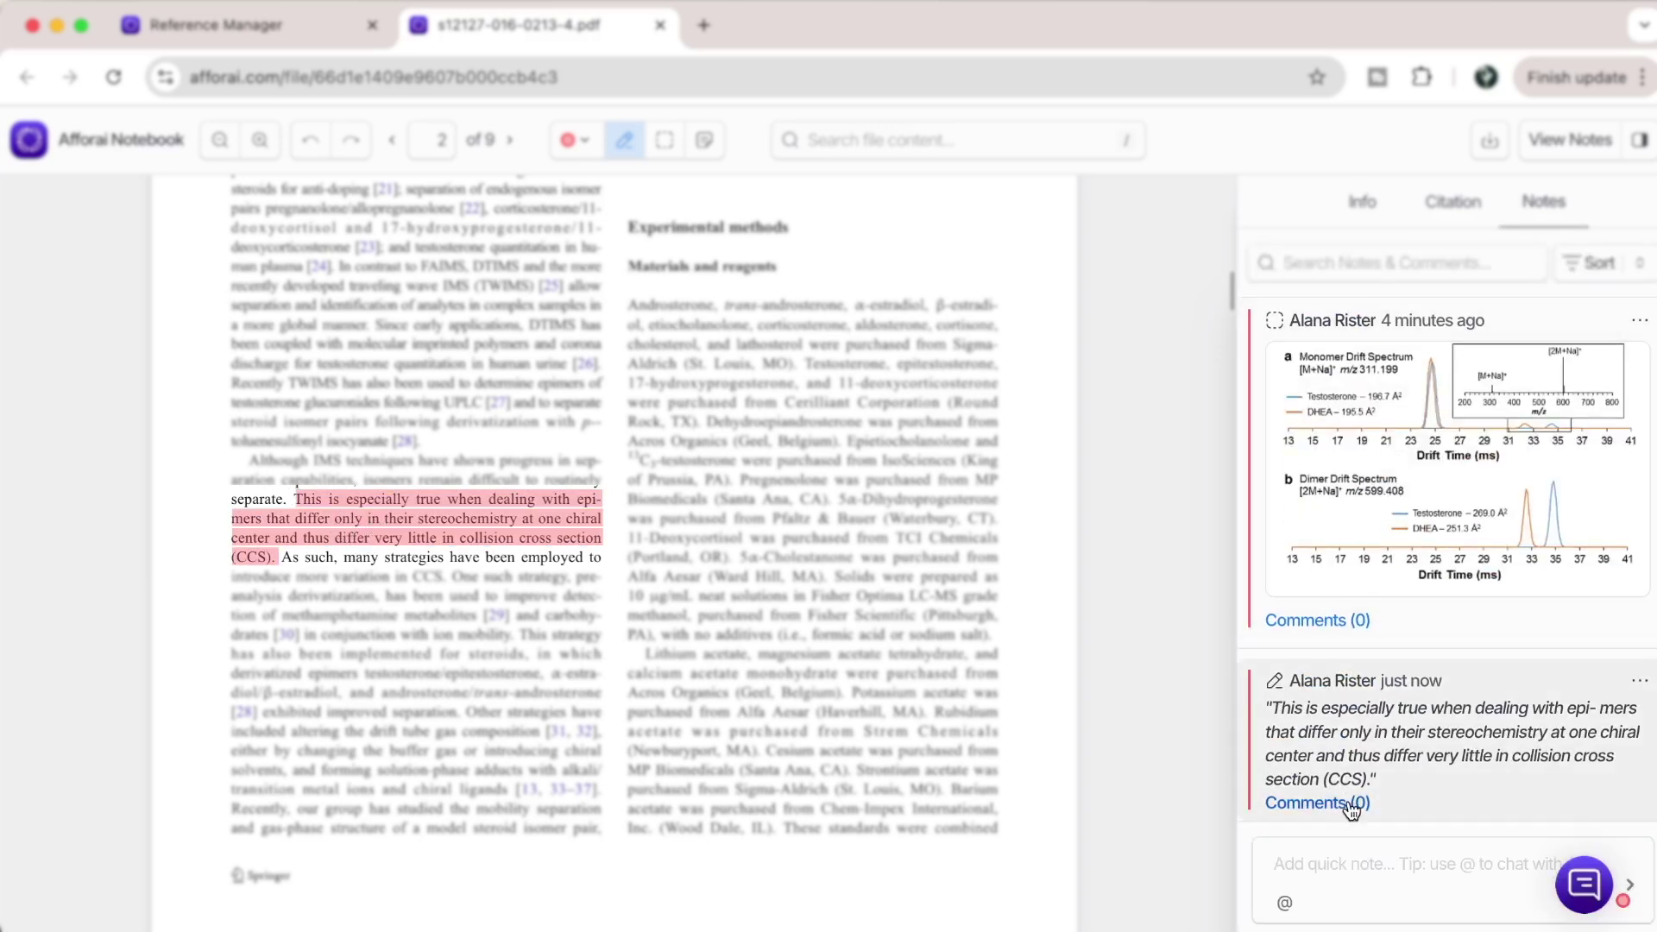
{"action": "left_click", "coordinate": [1351, 804]}
{"action": "left_click", "coordinate": [713, 625]}
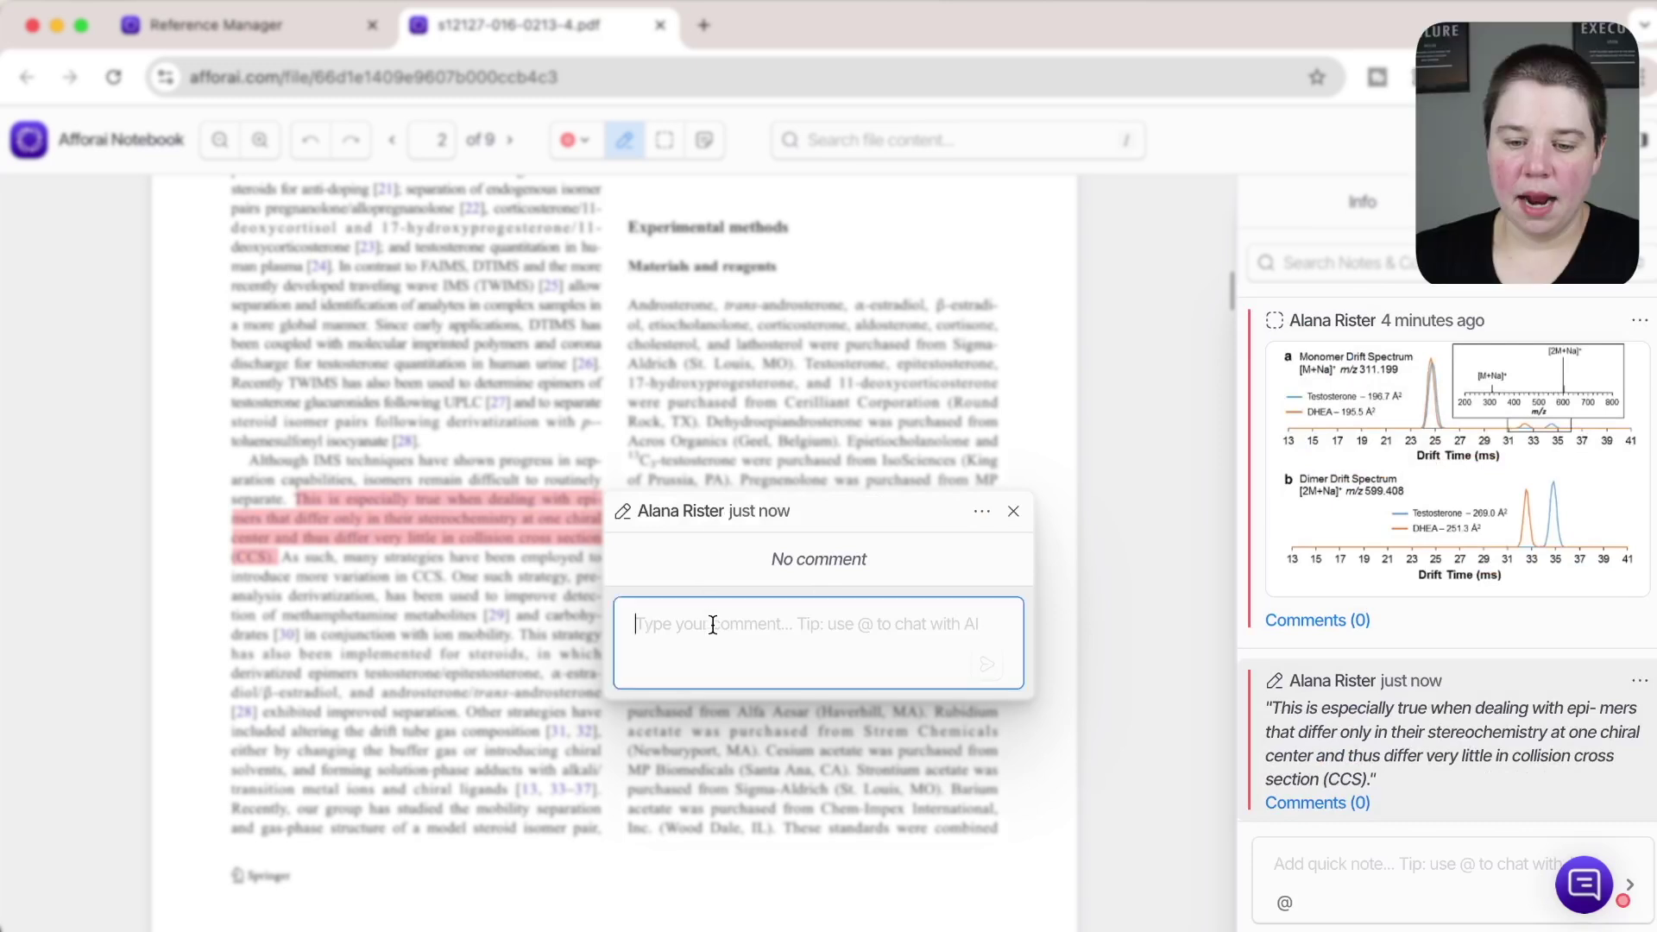
{"action": "type", "text": "@"}
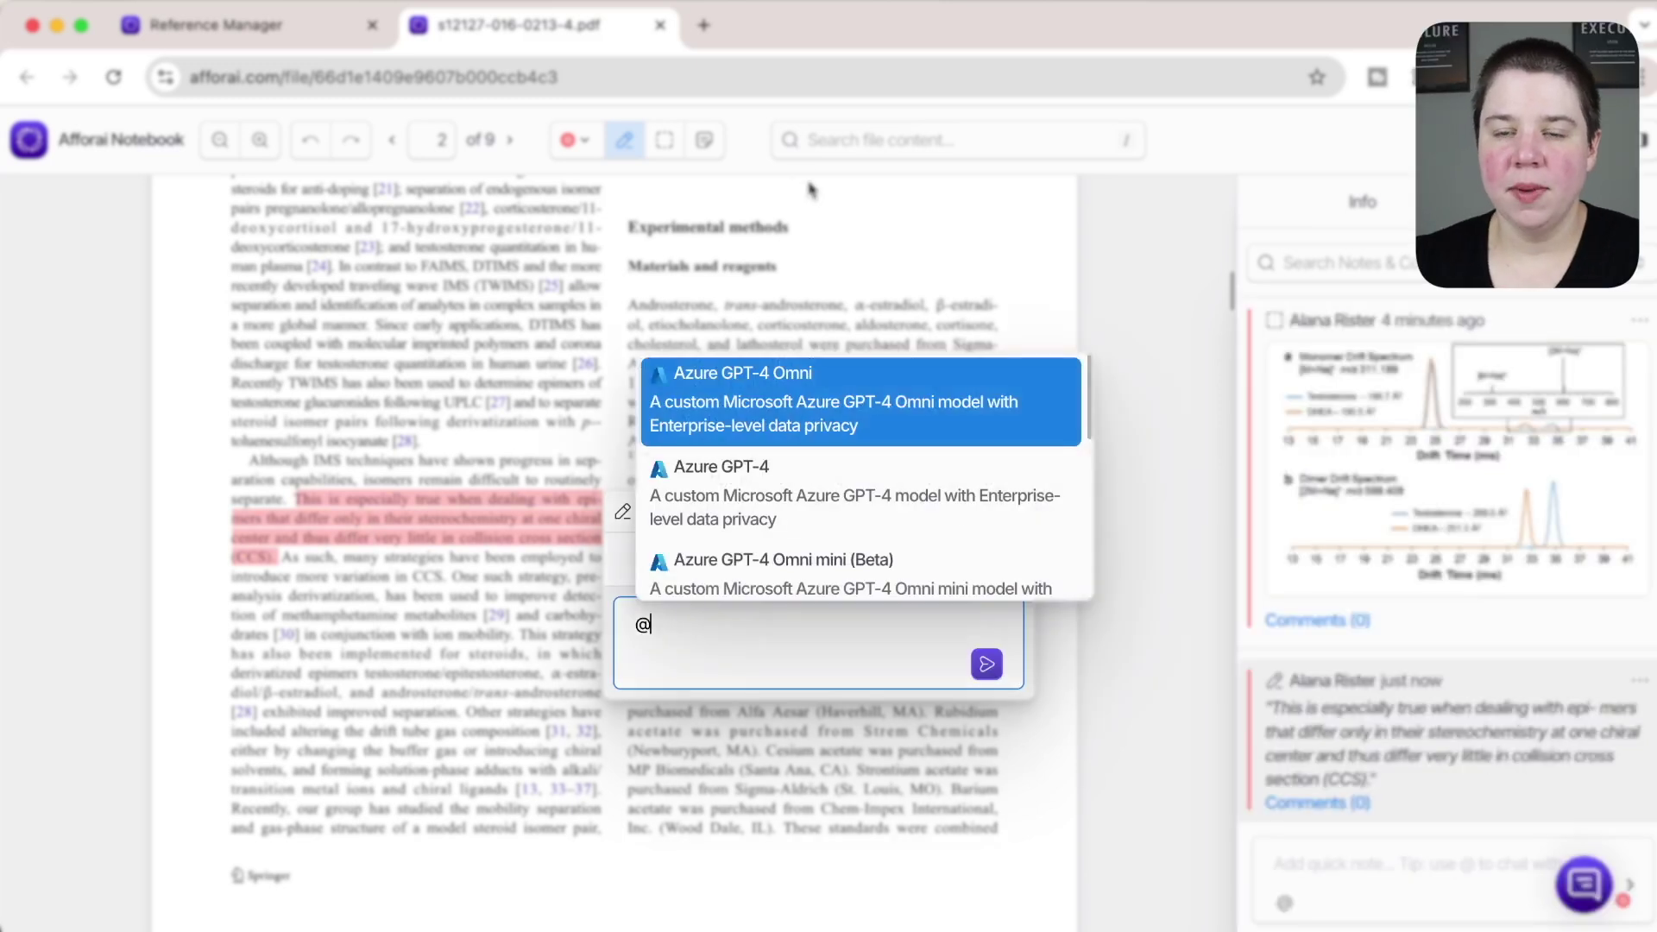
{"action": "left_click", "coordinate": [790, 406]}
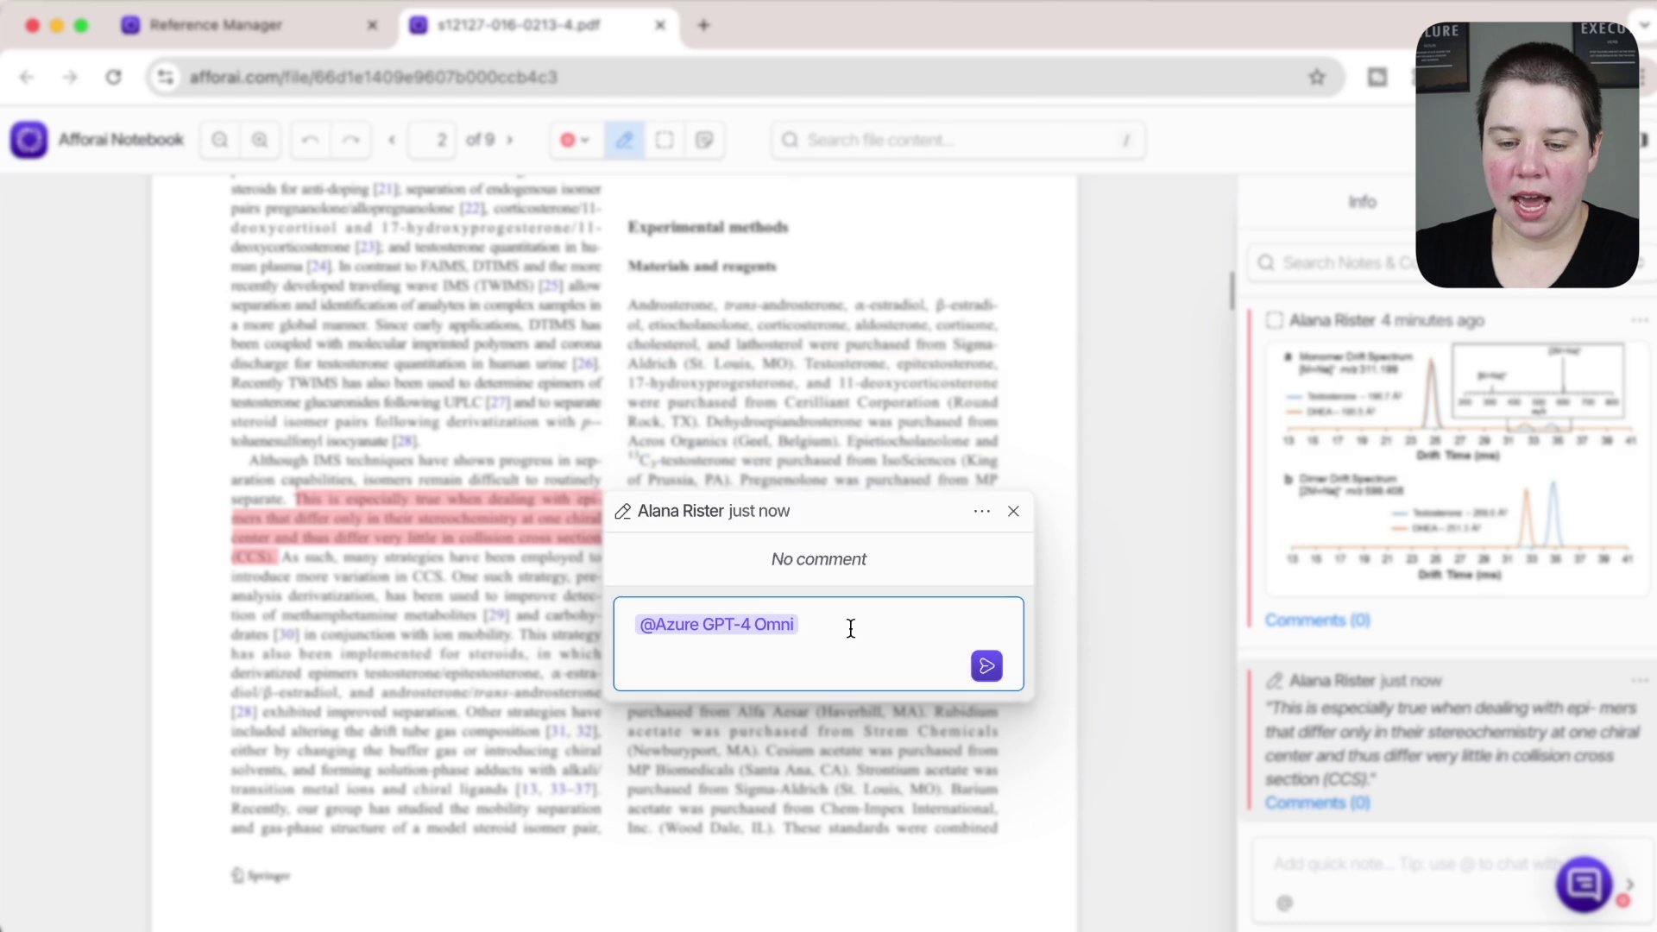
{"action": "type", "text": "Can you exp"}
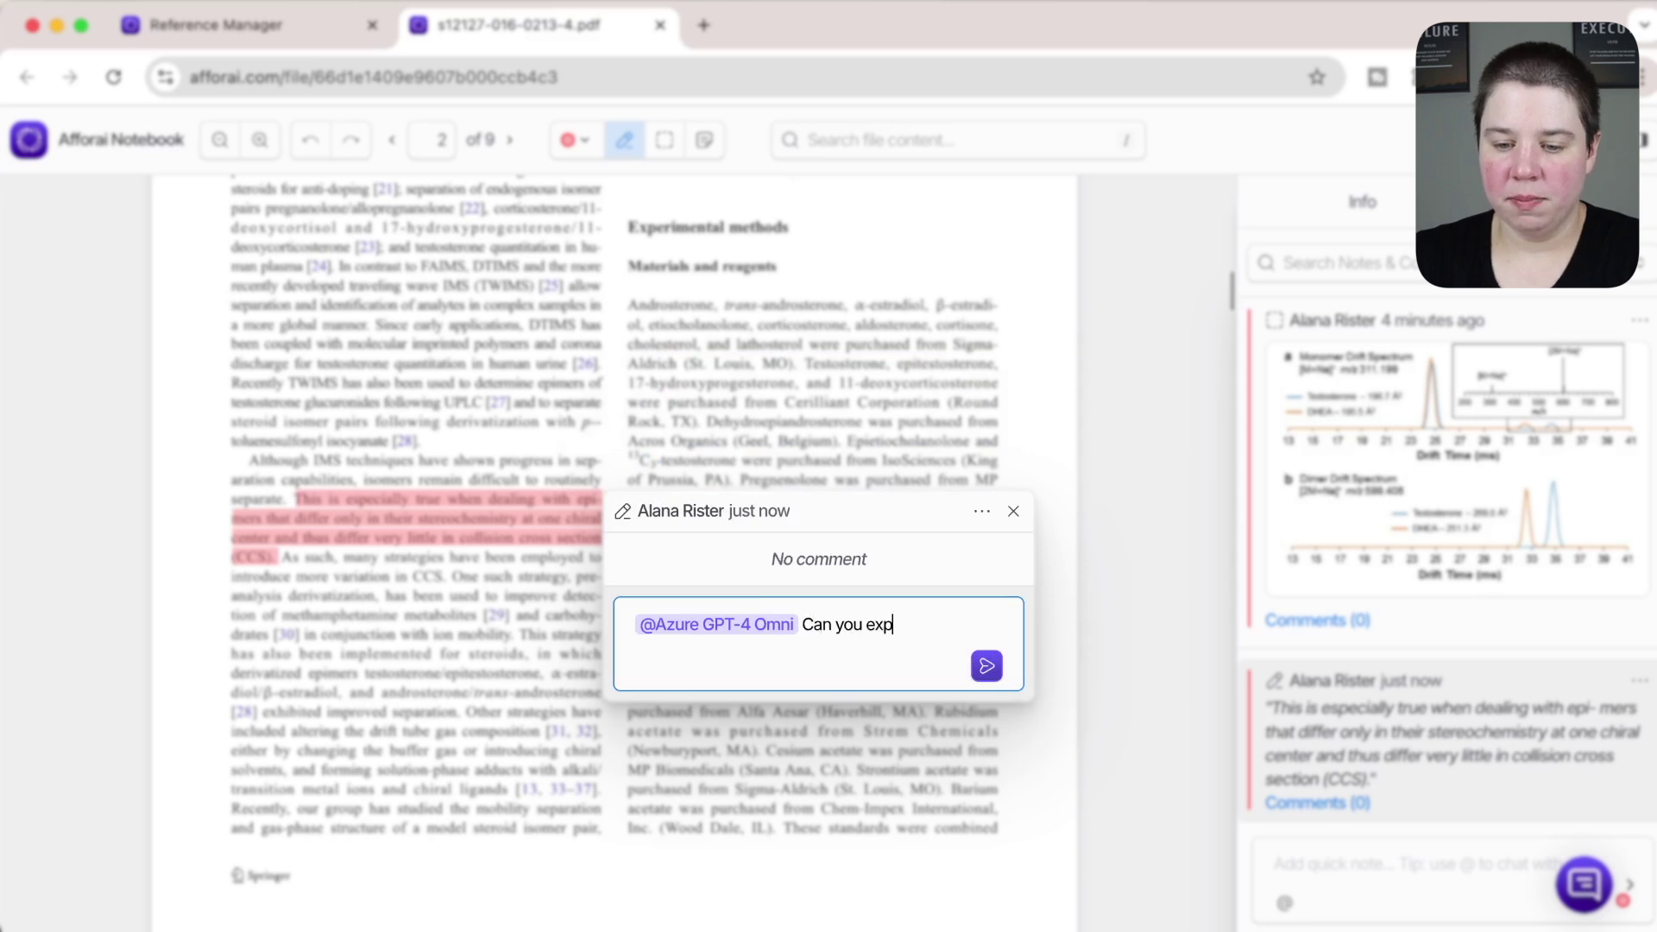
{"action": "type", "text": "lain this selec"}
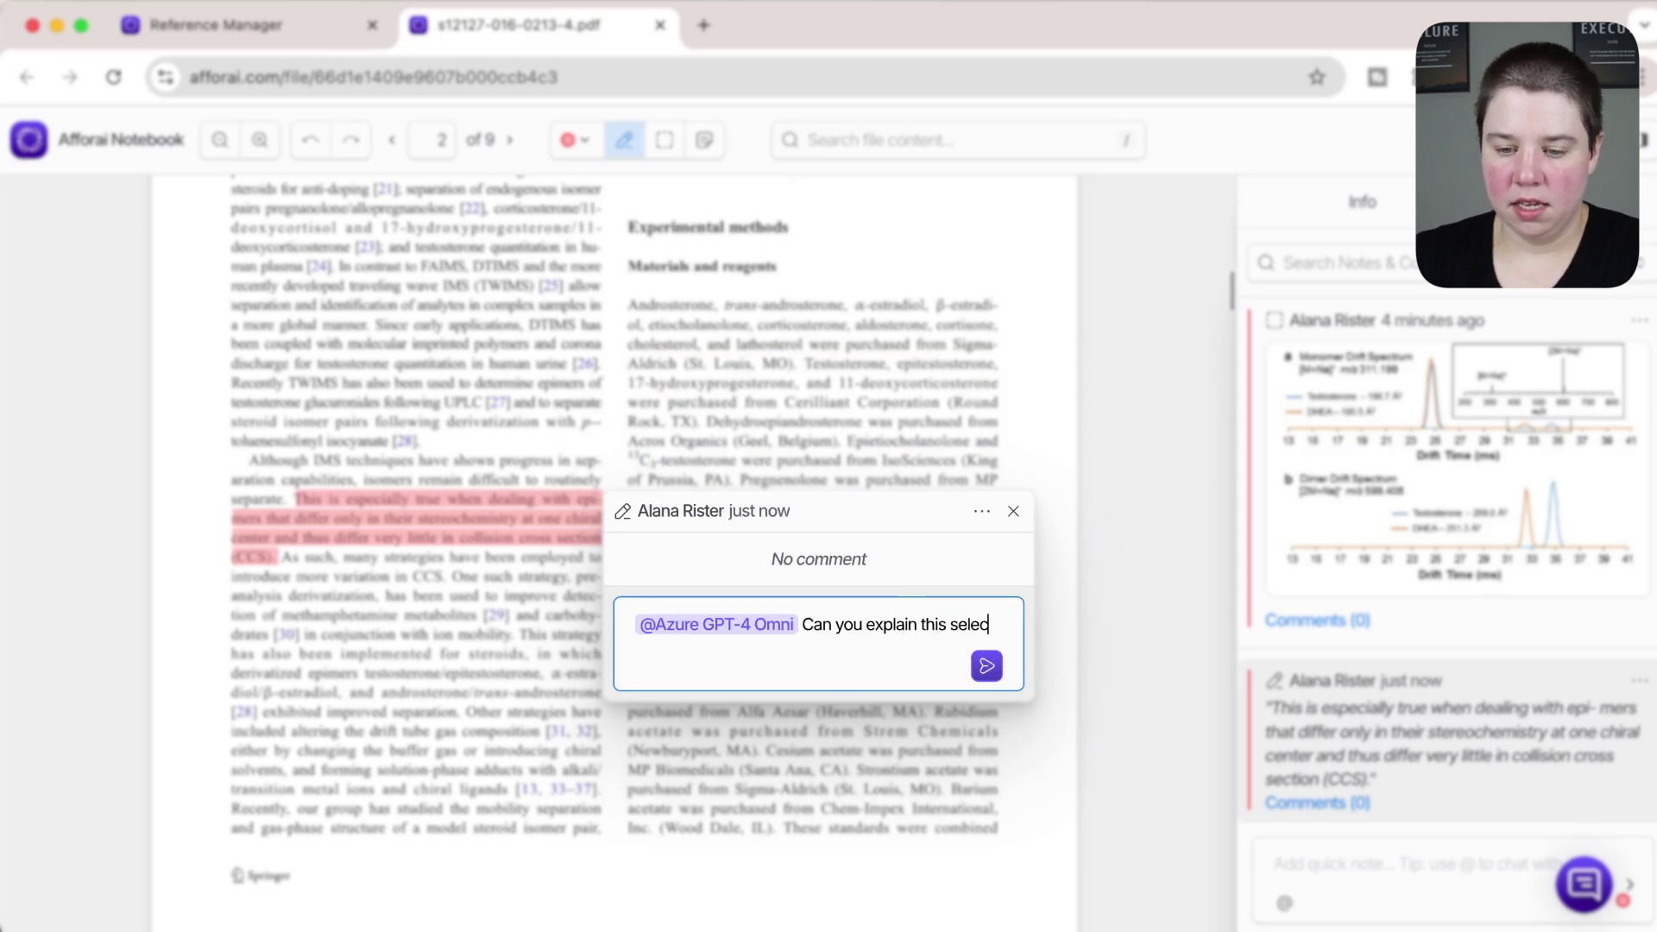
{"action": "type", "text": "tion?"}
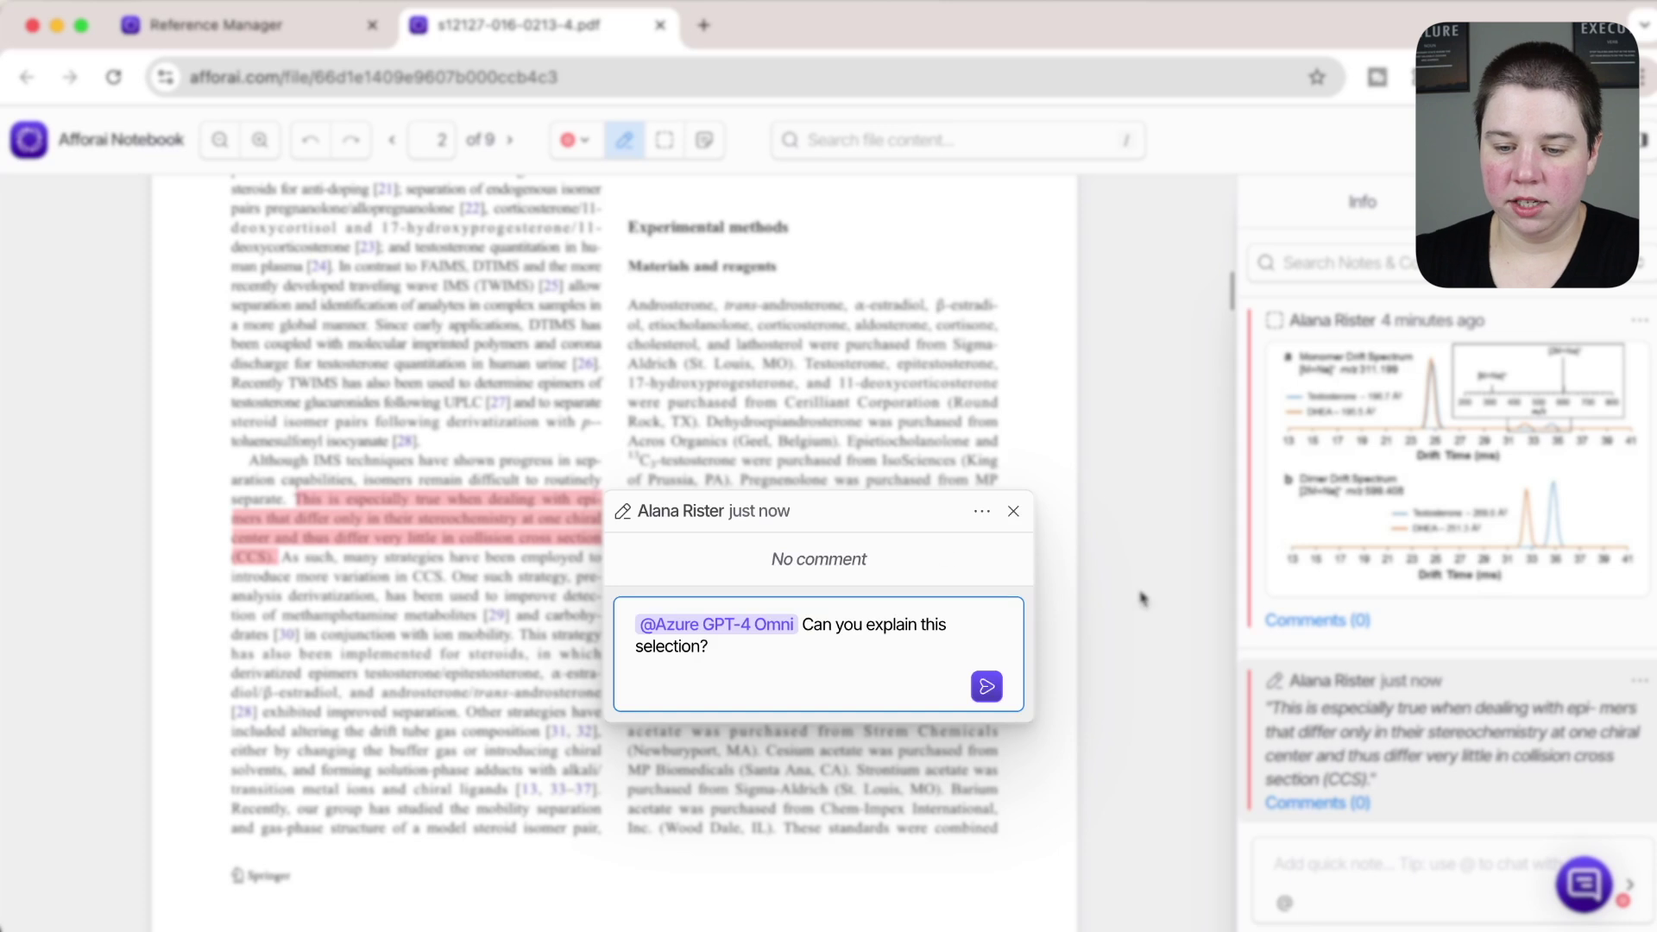
{"action": "left_click", "coordinate": [986, 686]}
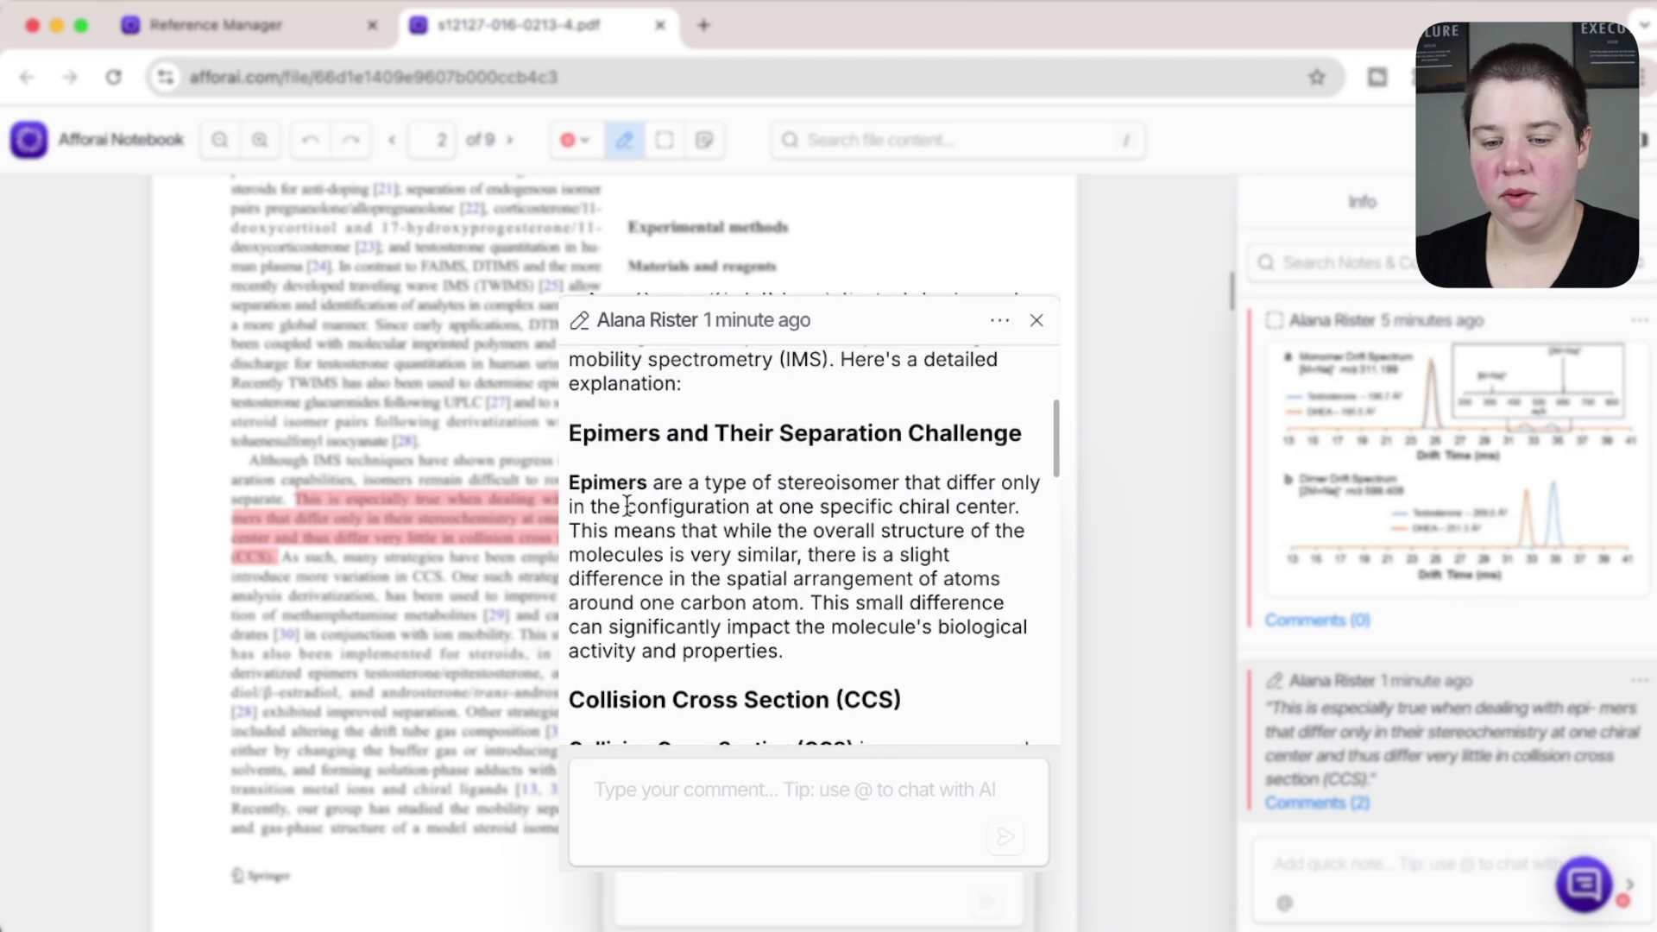
- Read through the AI's explanation of epimers, collision cross section and separation strategies
{"action": "scroll", "coordinate": [830, 511], "scroll_direction": "down", "scroll_amount": 4}
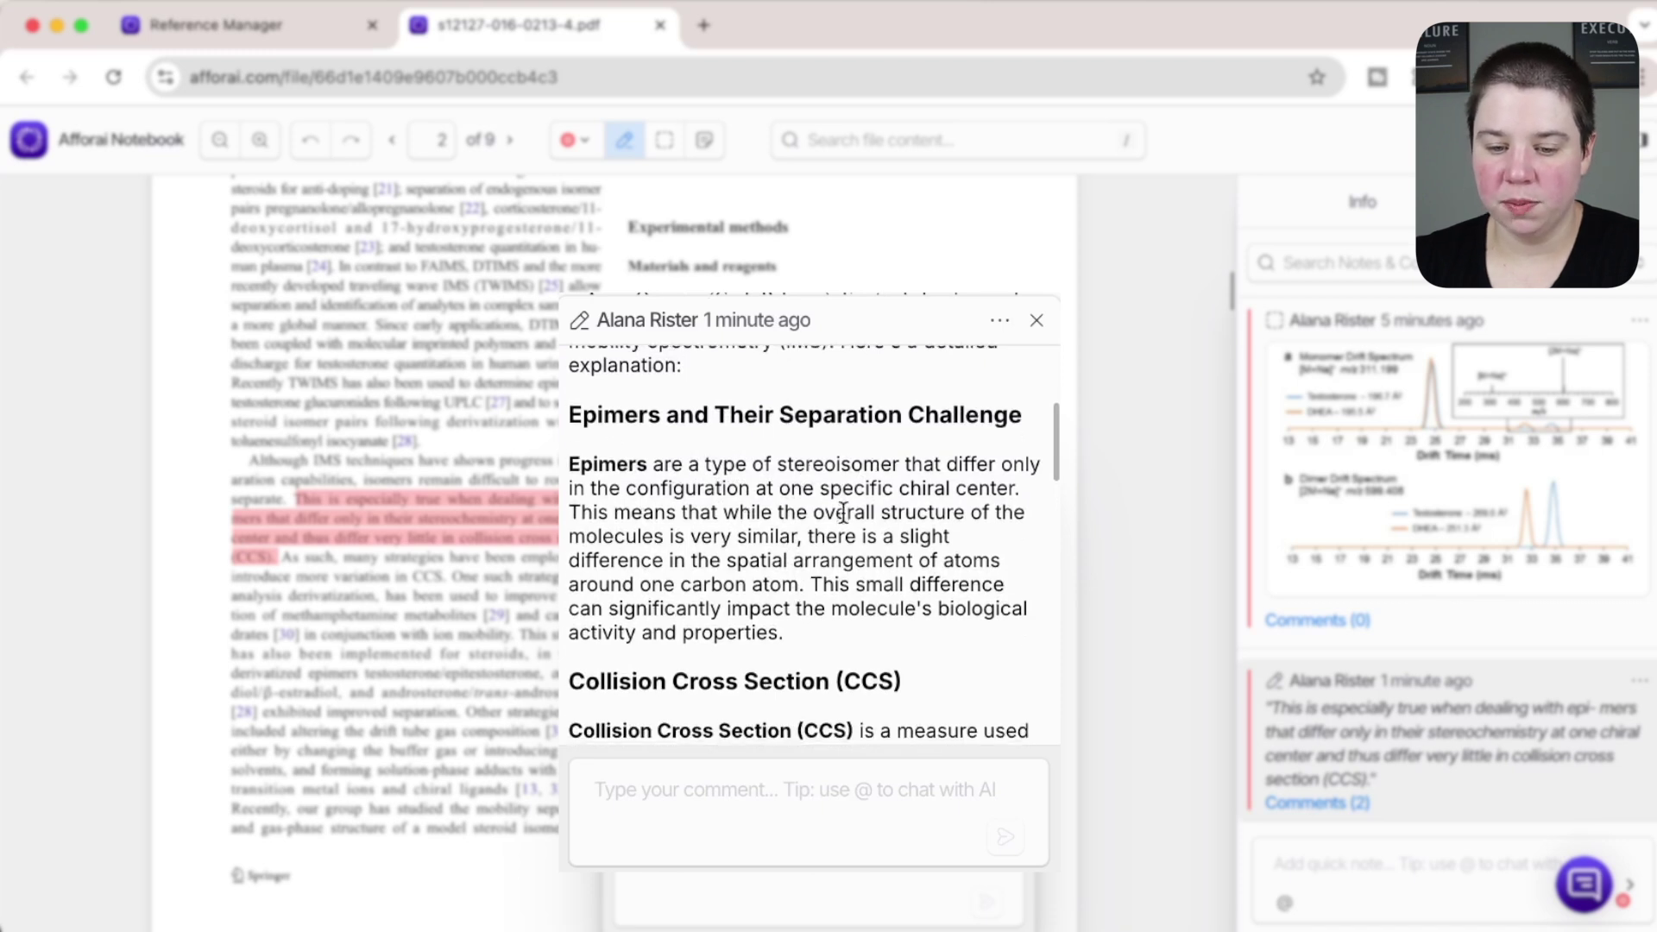
{"action": "scroll", "coordinate": [843, 512], "scroll_direction": "down", "scroll_amount": 1}
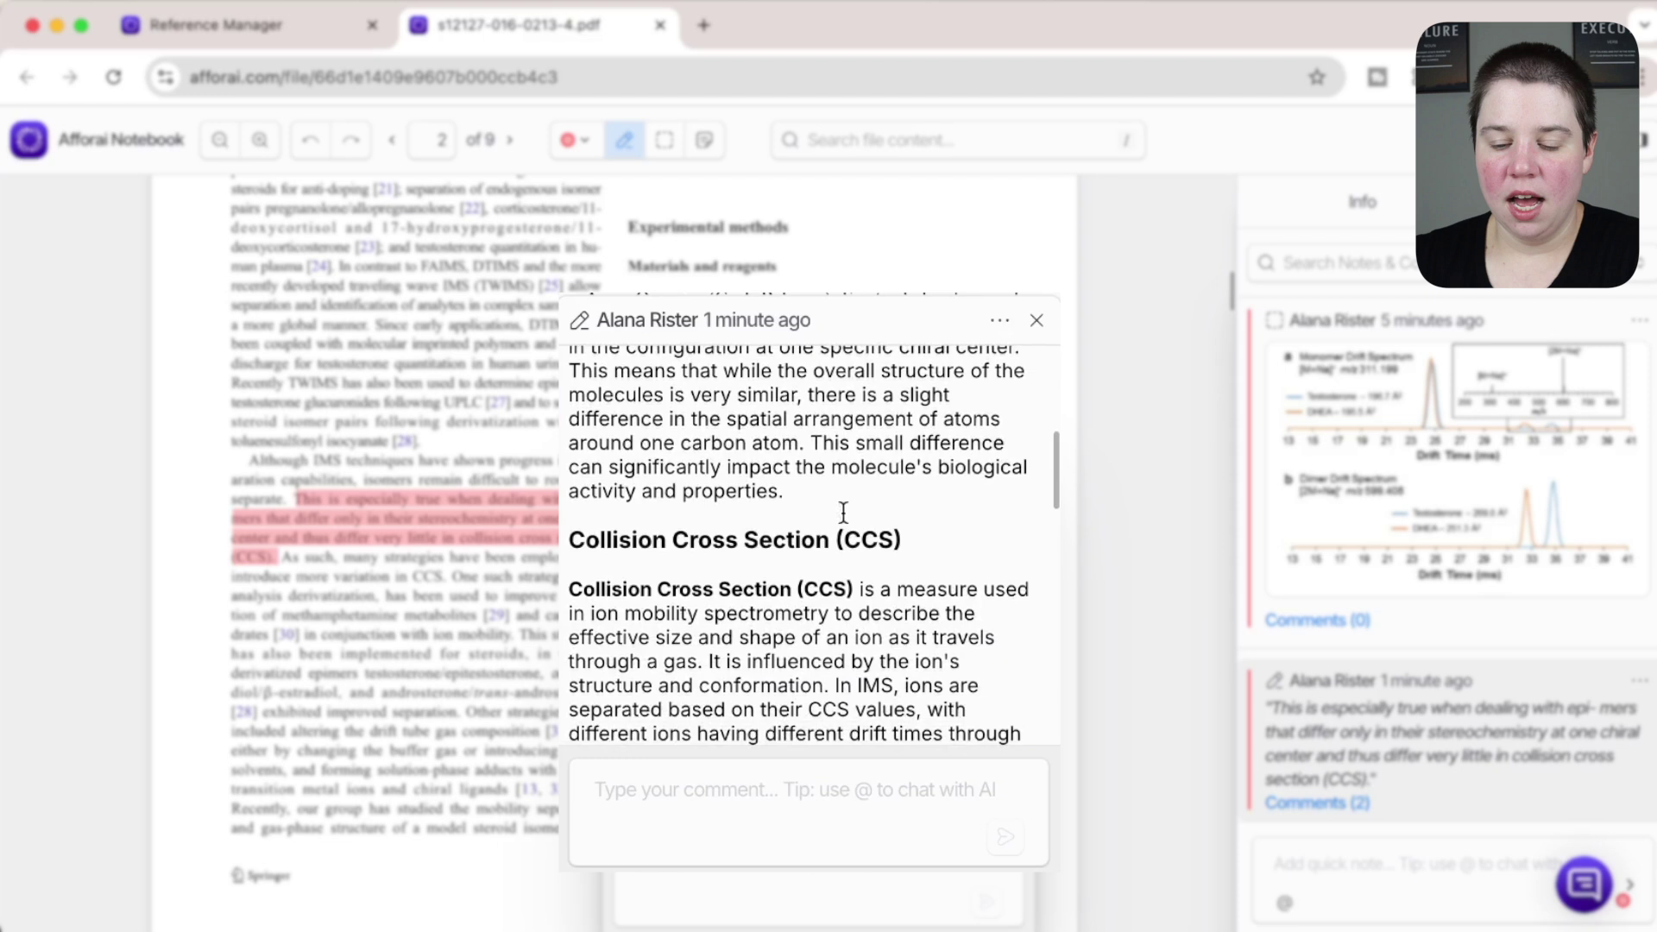
{"action": "scroll", "coordinate": [719, 402], "scroll_direction": "down", "scroll_amount": 6}
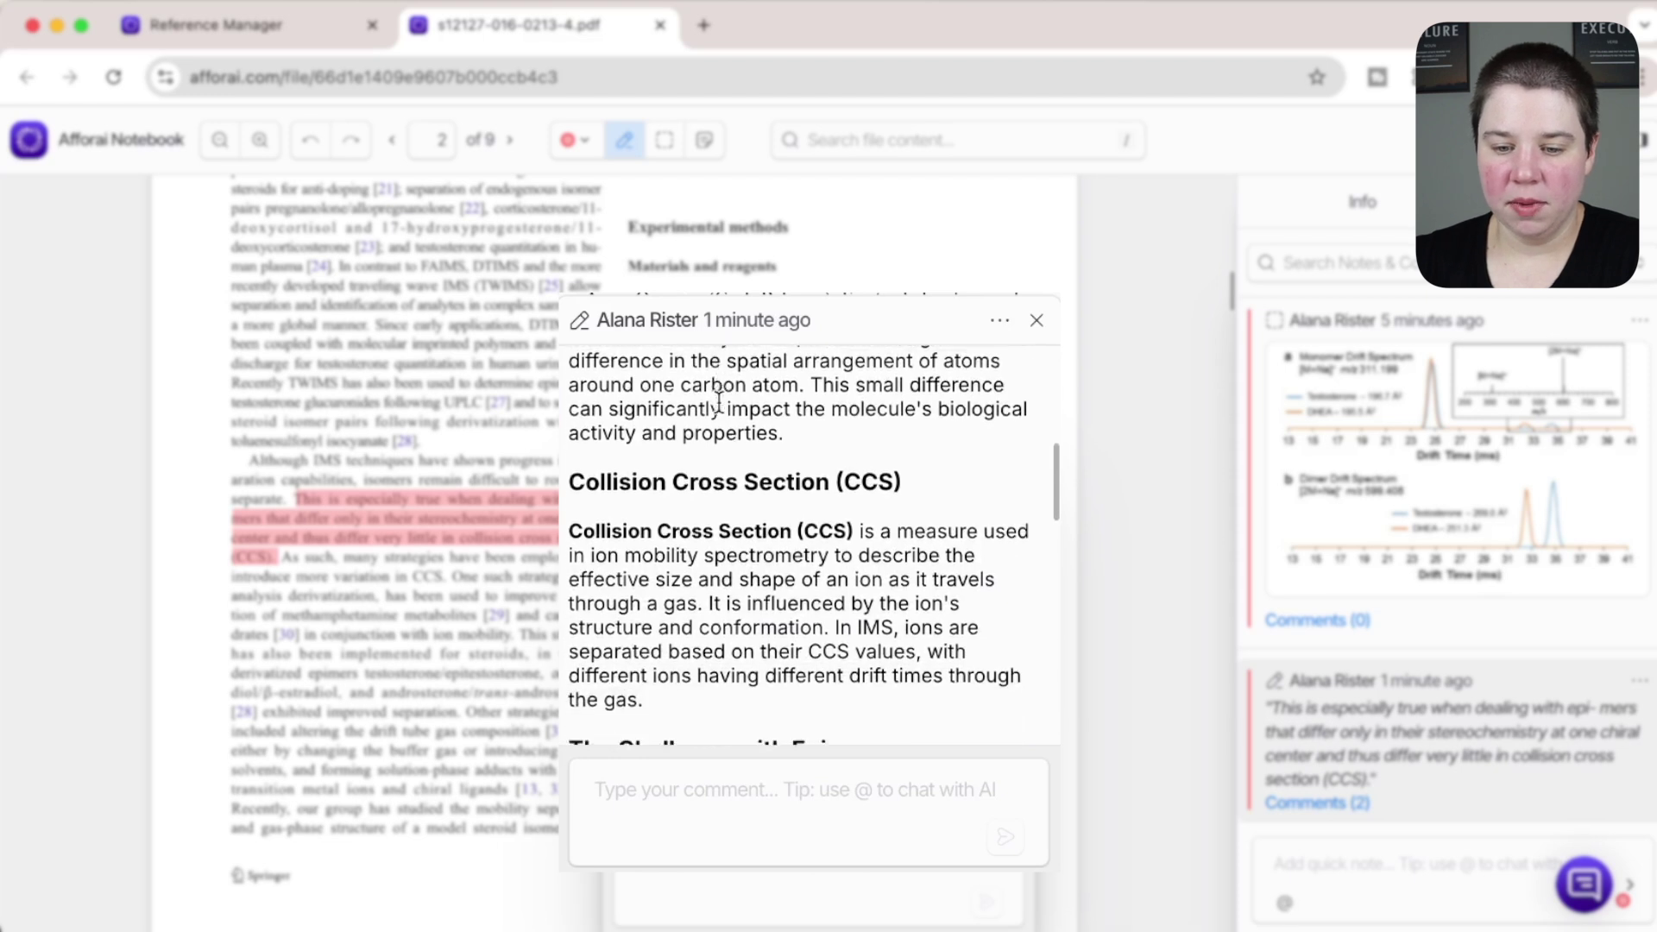
{"action": "scroll", "coordinate": [709, 467], "scroll_direction": "down", "scroll_amount": 18}
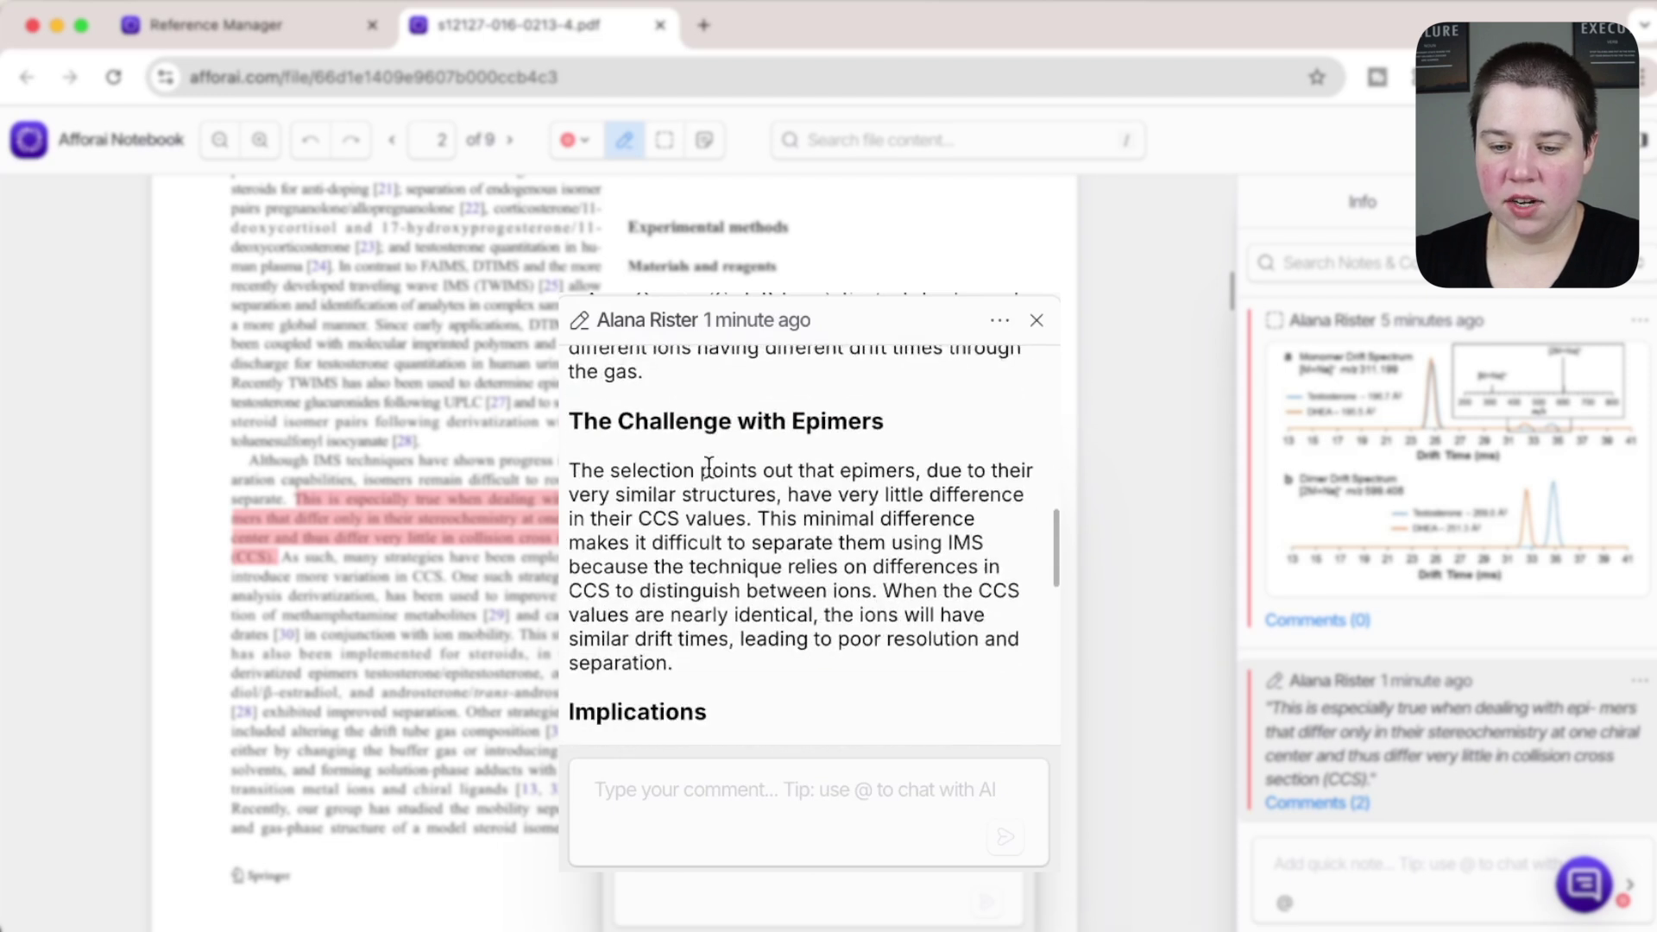
{"action": "scroll", "coordinate": [709, 467], "scroll_direction": "down", "scroll_amount": 6}
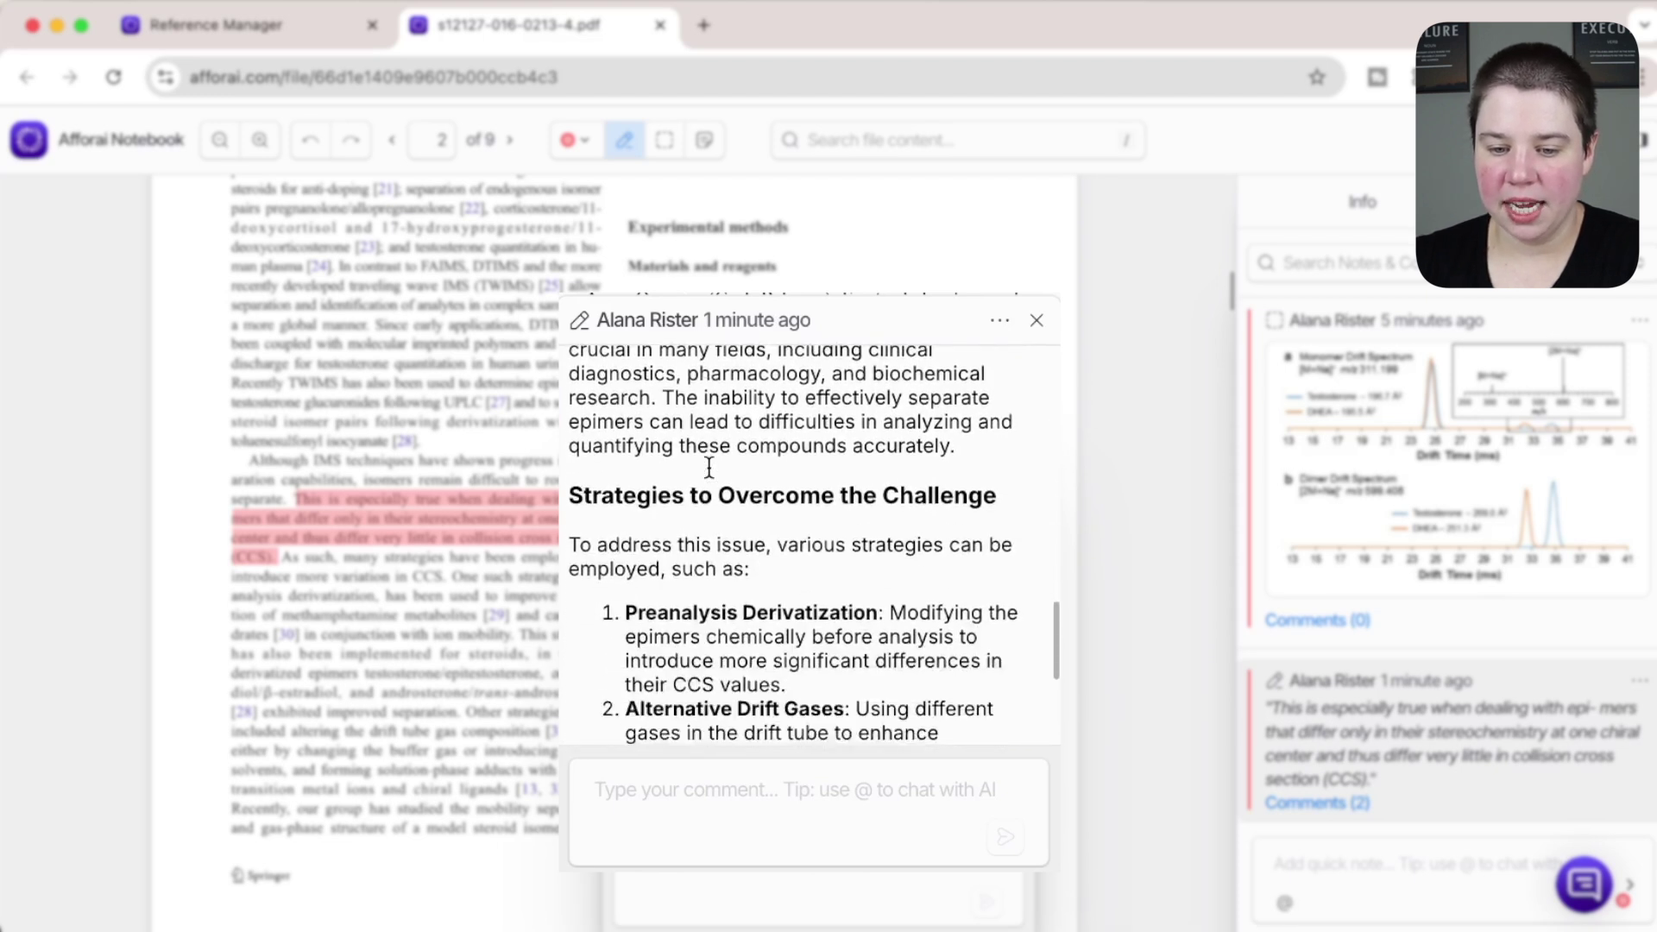
{"action": "scroll", "coordinate": [798, 671], "scroll_direction": "down", "scroll_amount": 6}
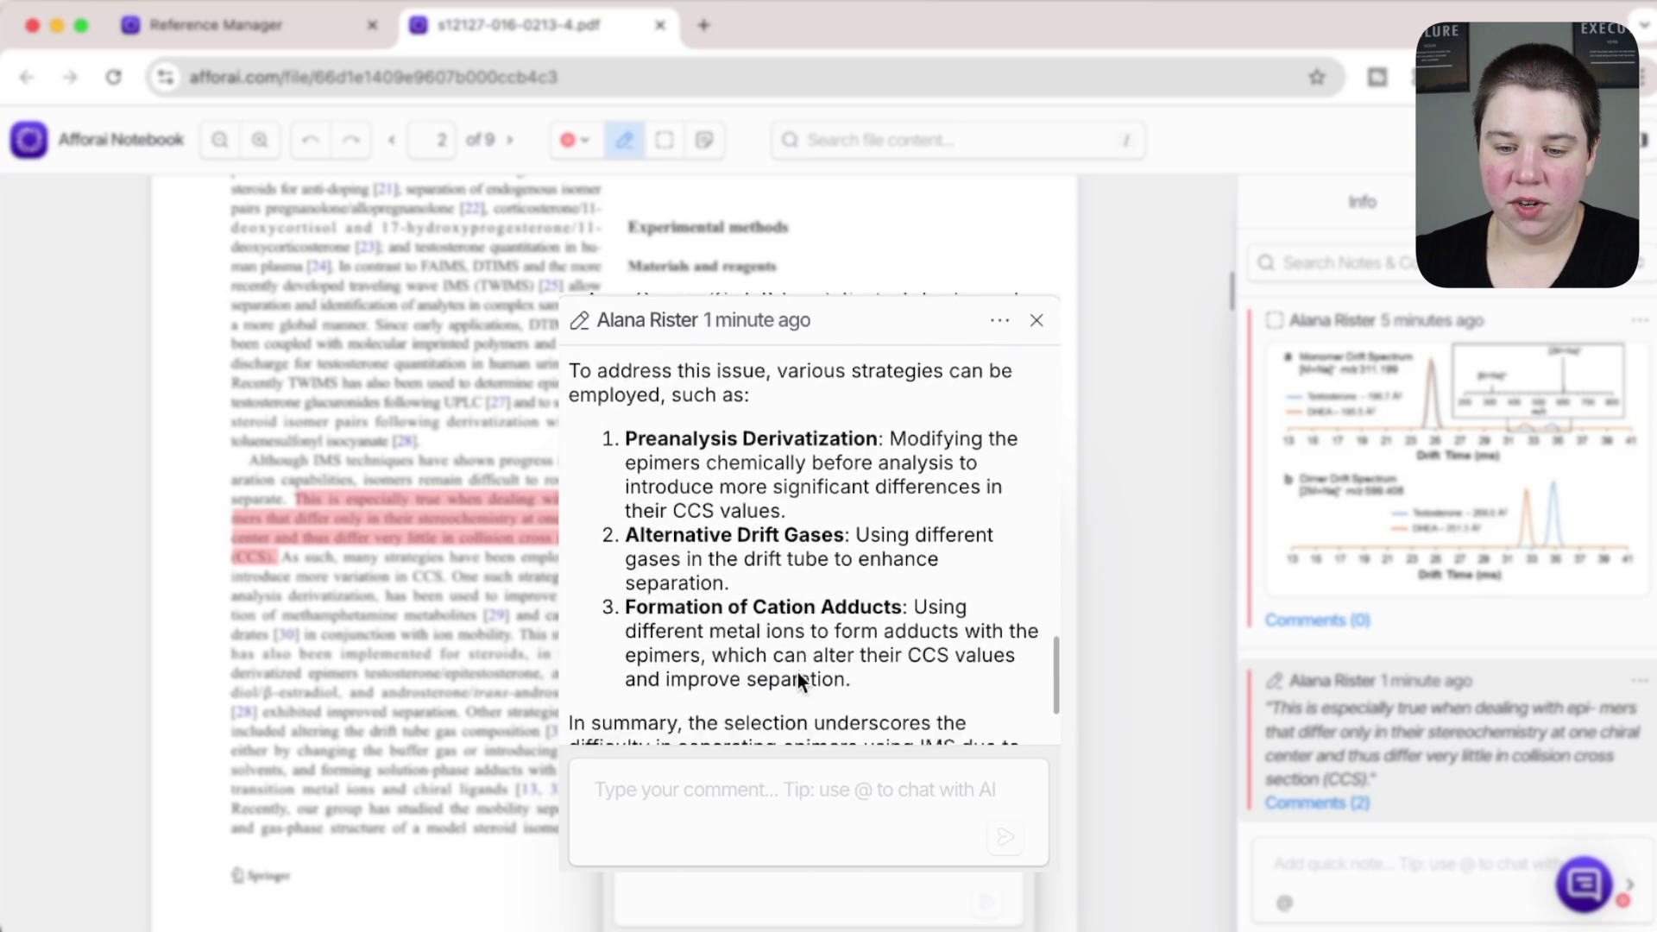
{"action": "scroll", "coordinate": [797, 672], "scroll_direction": "down", "scroll_amount": 1}
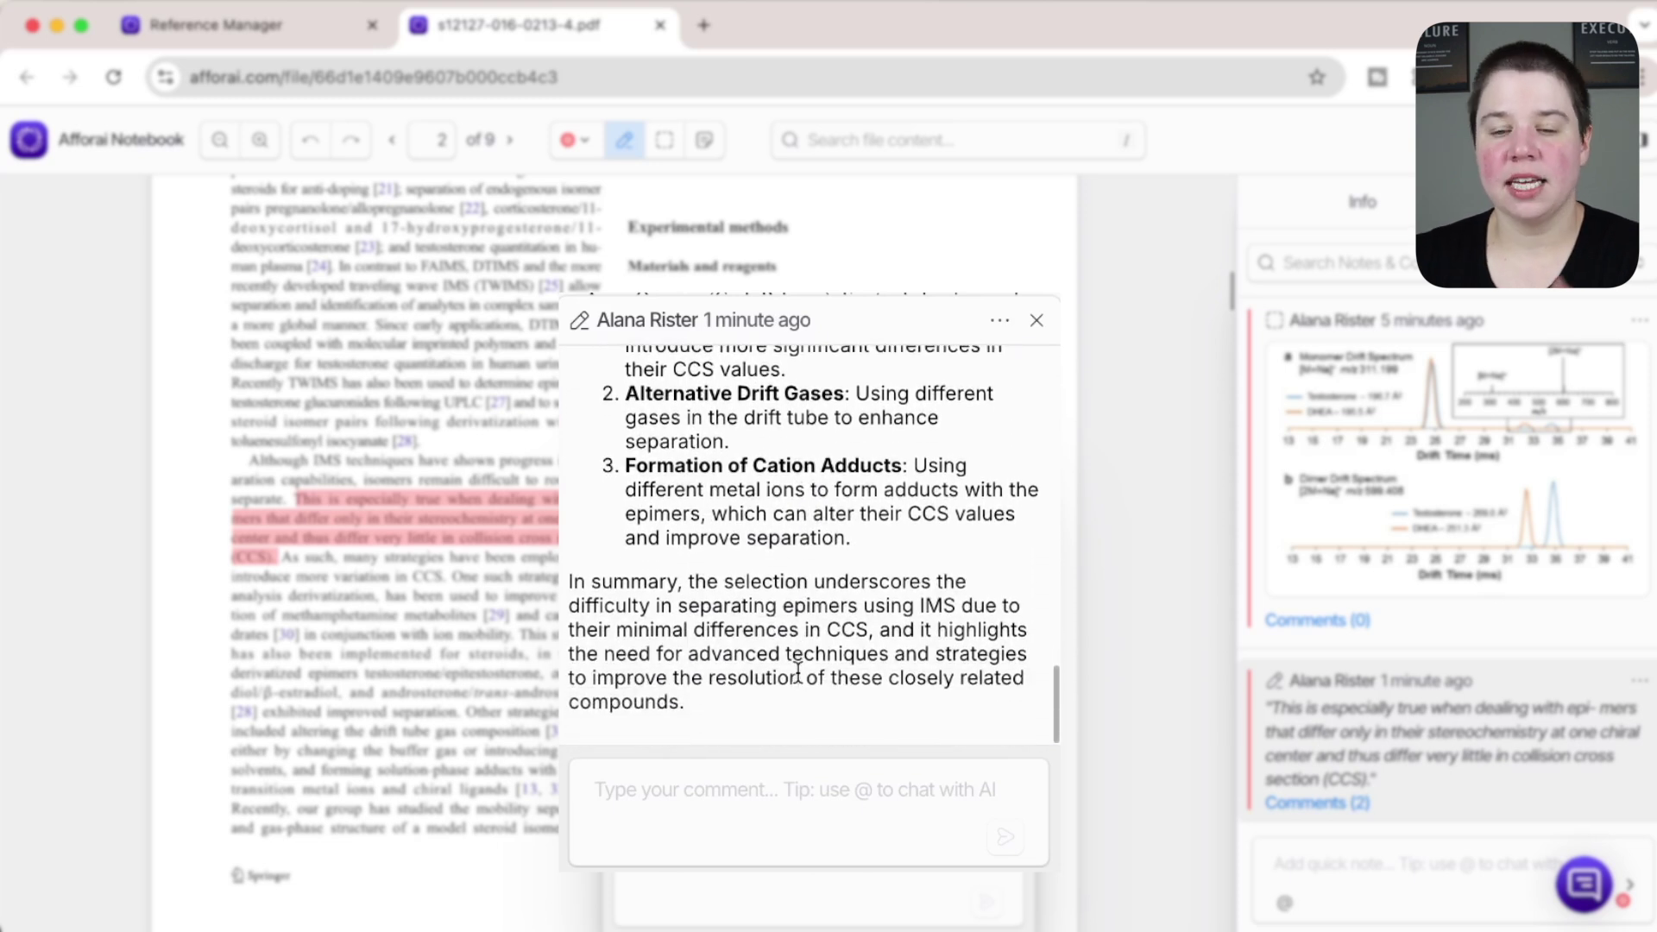
{"action": "scroll", "coordinate": [797, 671], "scroll_direction": "up", "scroll_amount": 20}
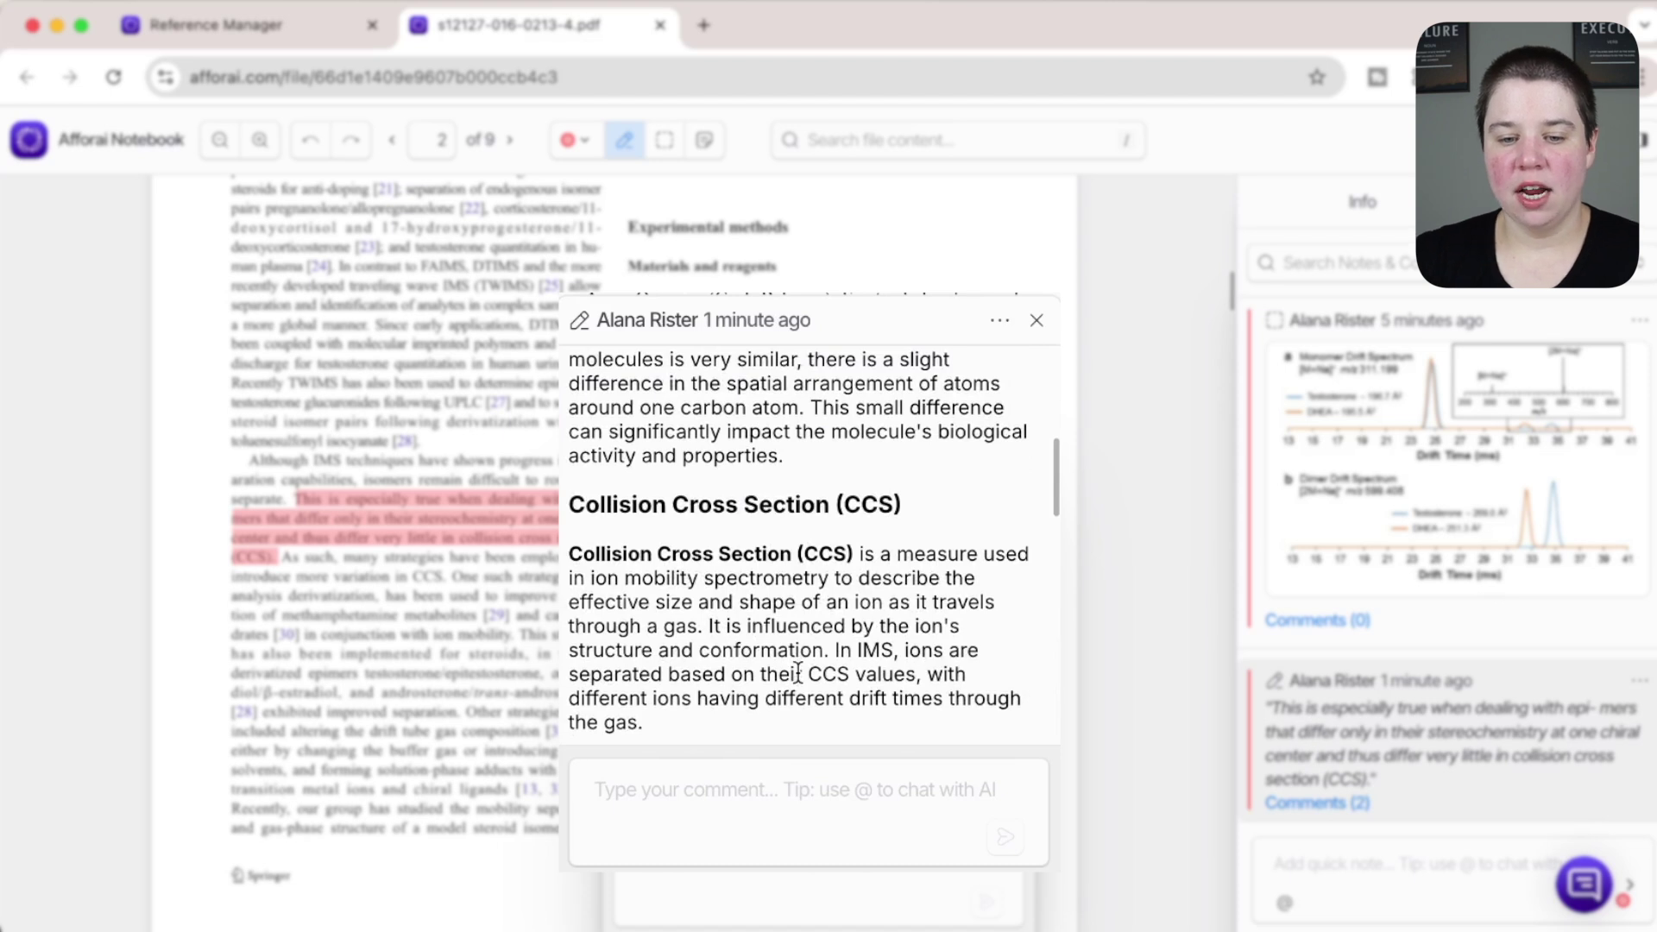
{"action": "scroll", "coordinate": [797, 671], "scroll_direction": "up", "scroll_amount": 5}
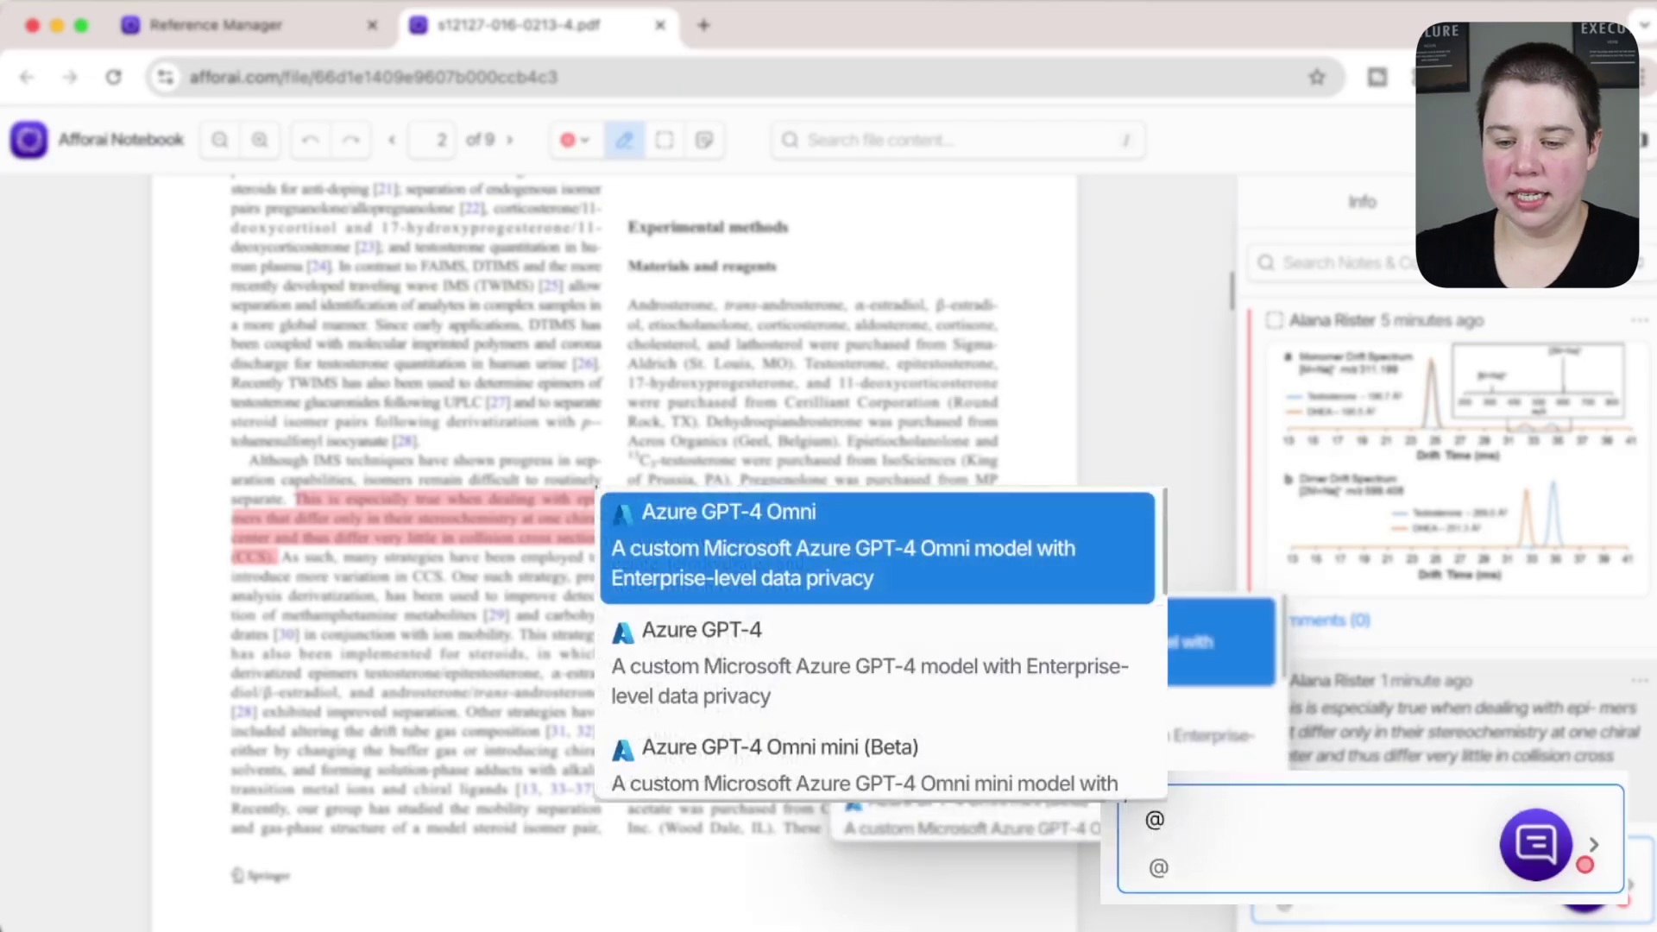
- Post an Azure GPT-4 Omni note requesting a summary of methods, key findings and future work, then view its reply
{"action": "left_click", "coordinate": [893, 518]}
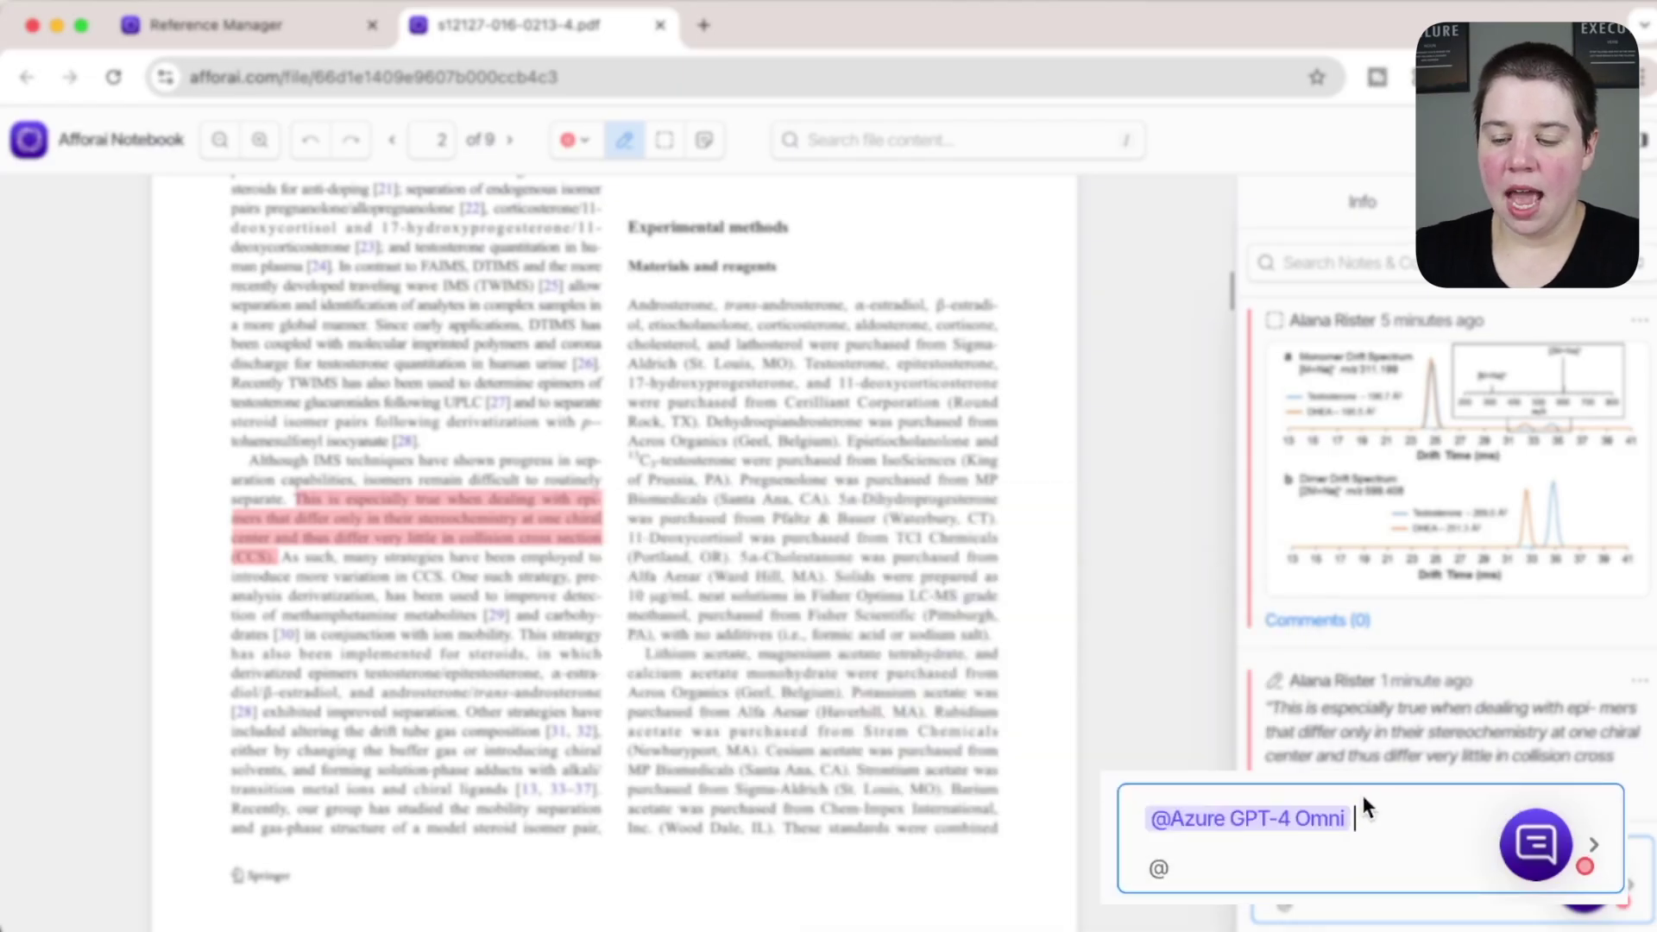
{"action": "type", "text": "Please summariz"}
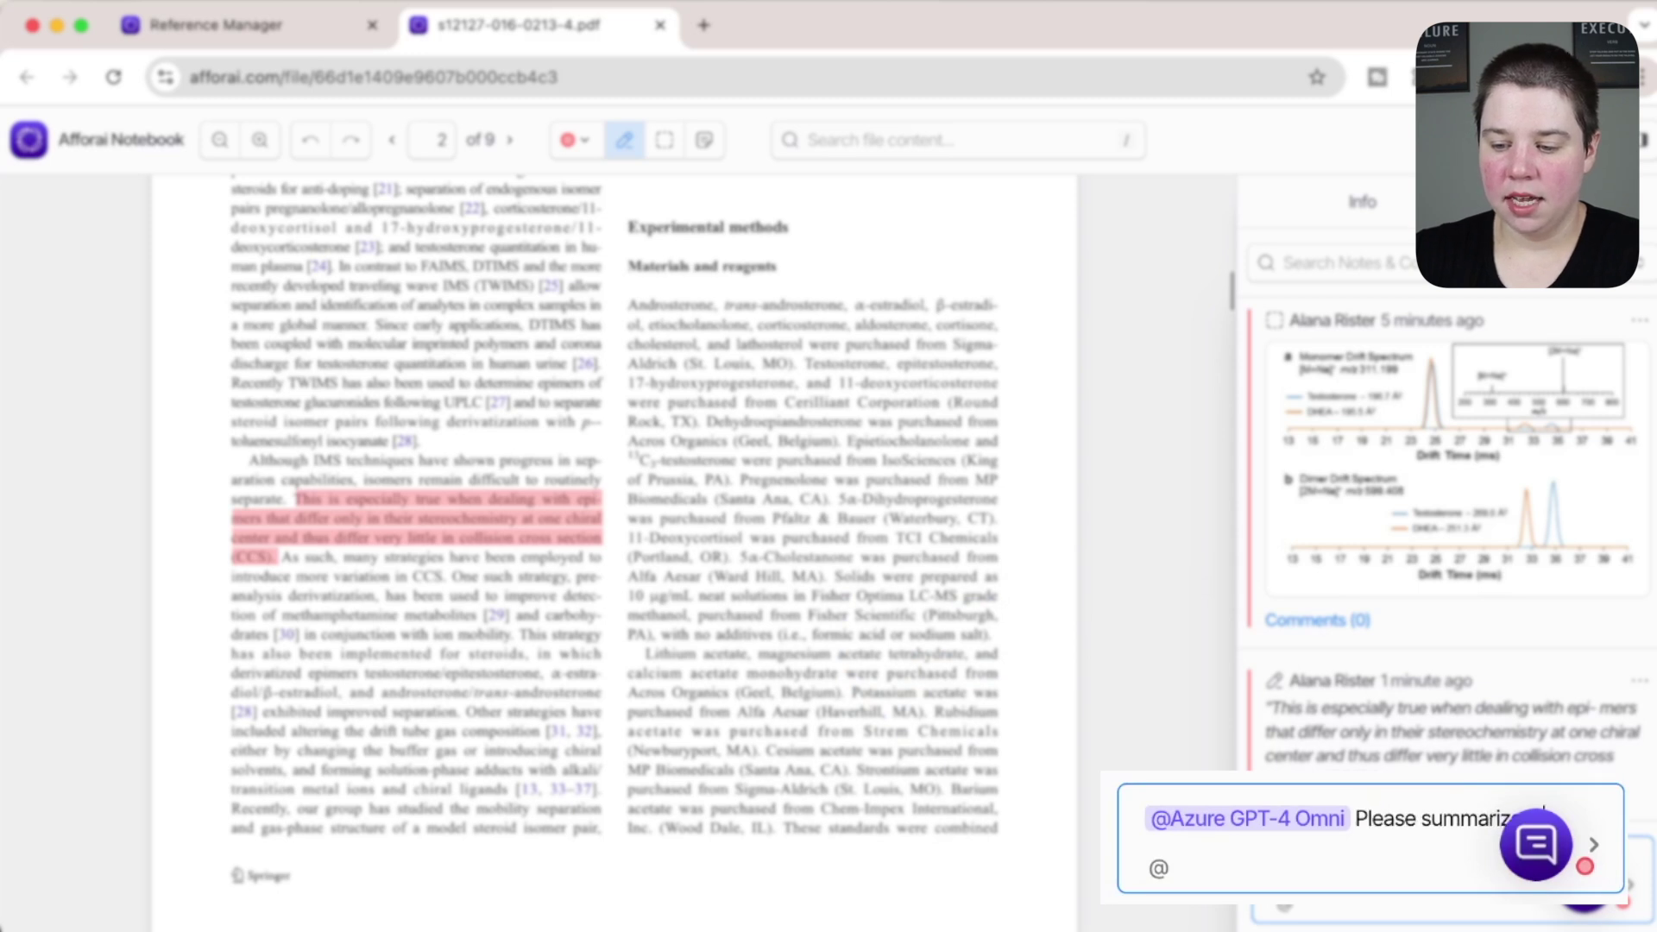
{"action": "type", "text": "e this article inclu"}
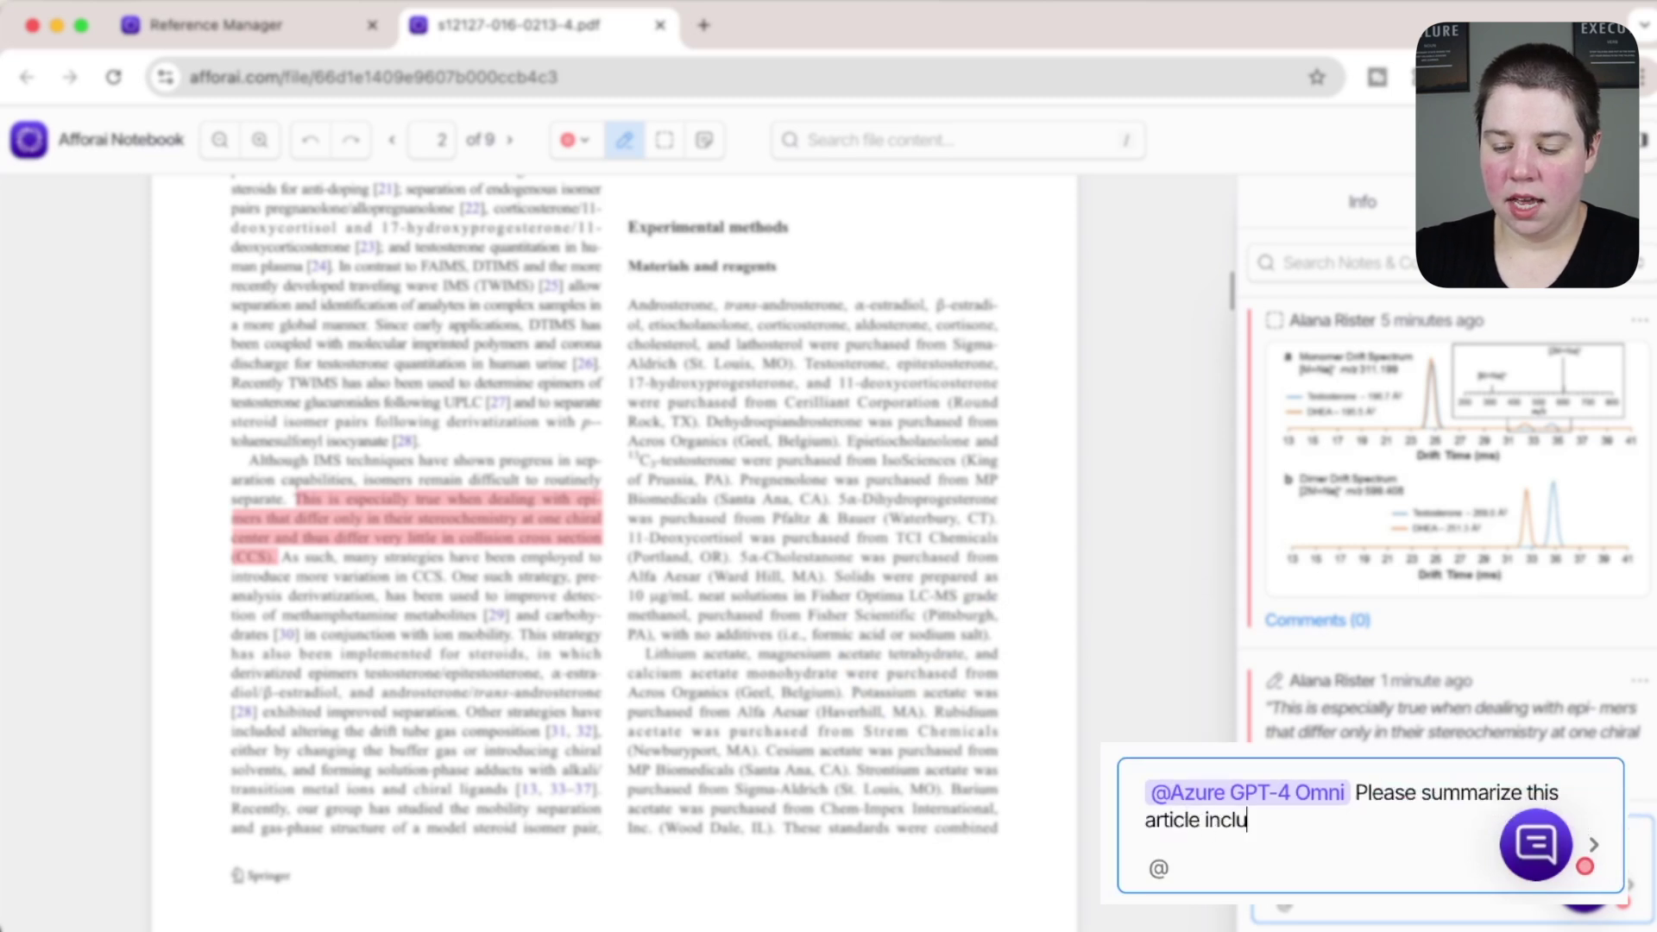
{"action": "type", "text": "ding the methods, "}
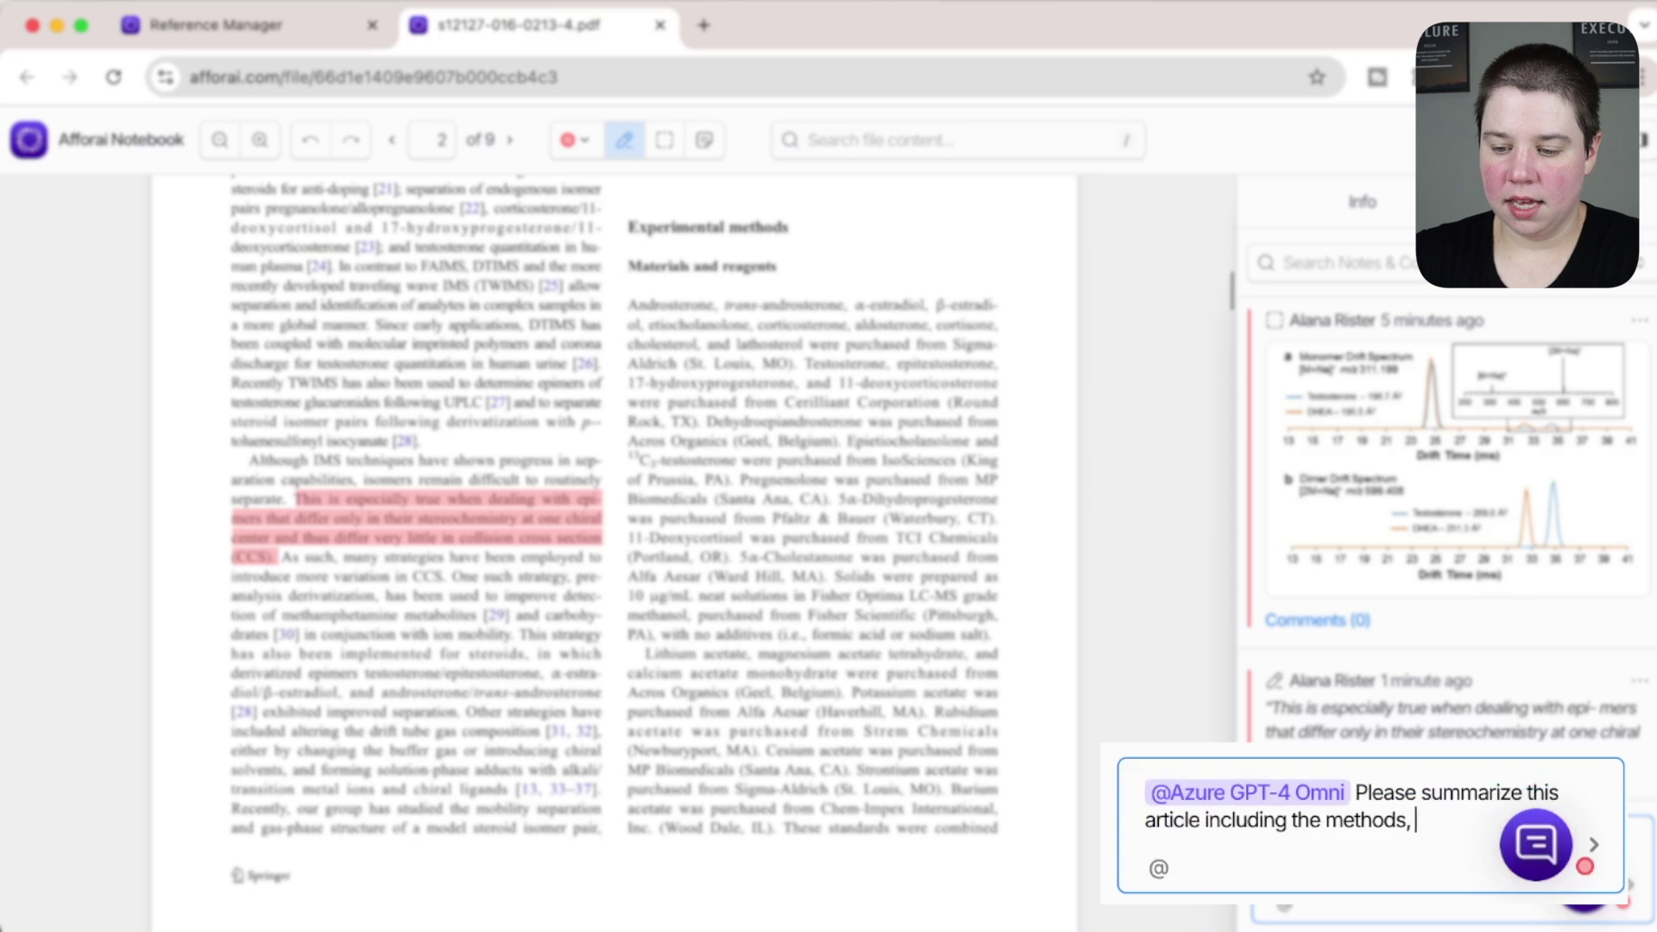
{"action": "type", "text": "key finding"}
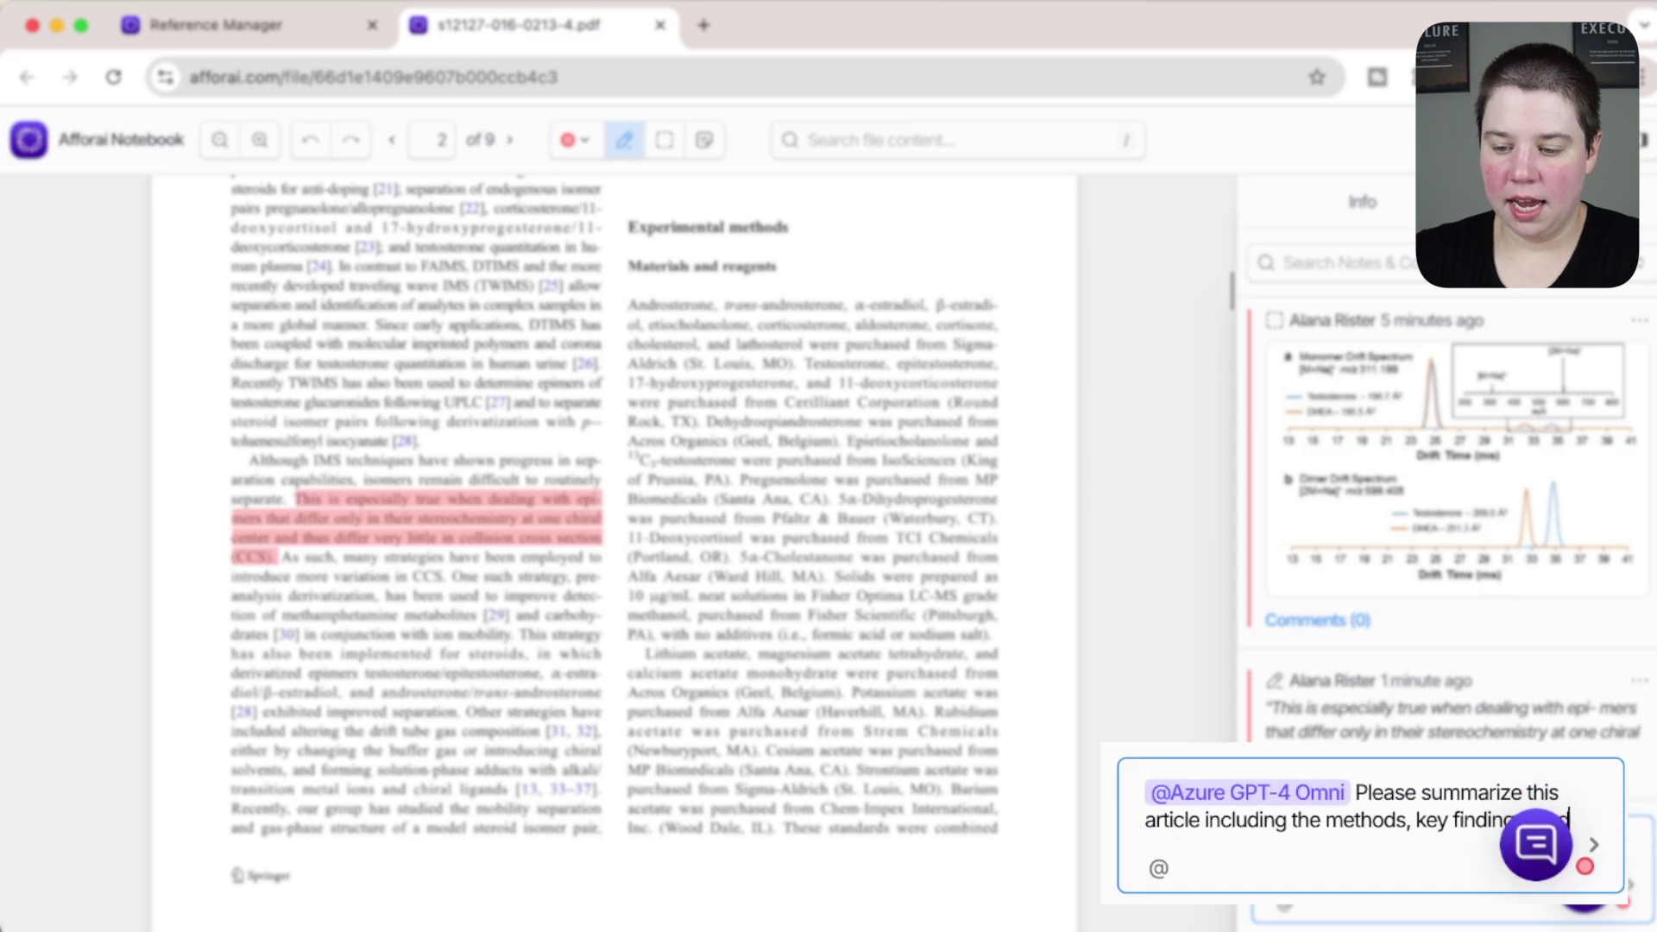
{"action": "type", "text": "s, and future work"}
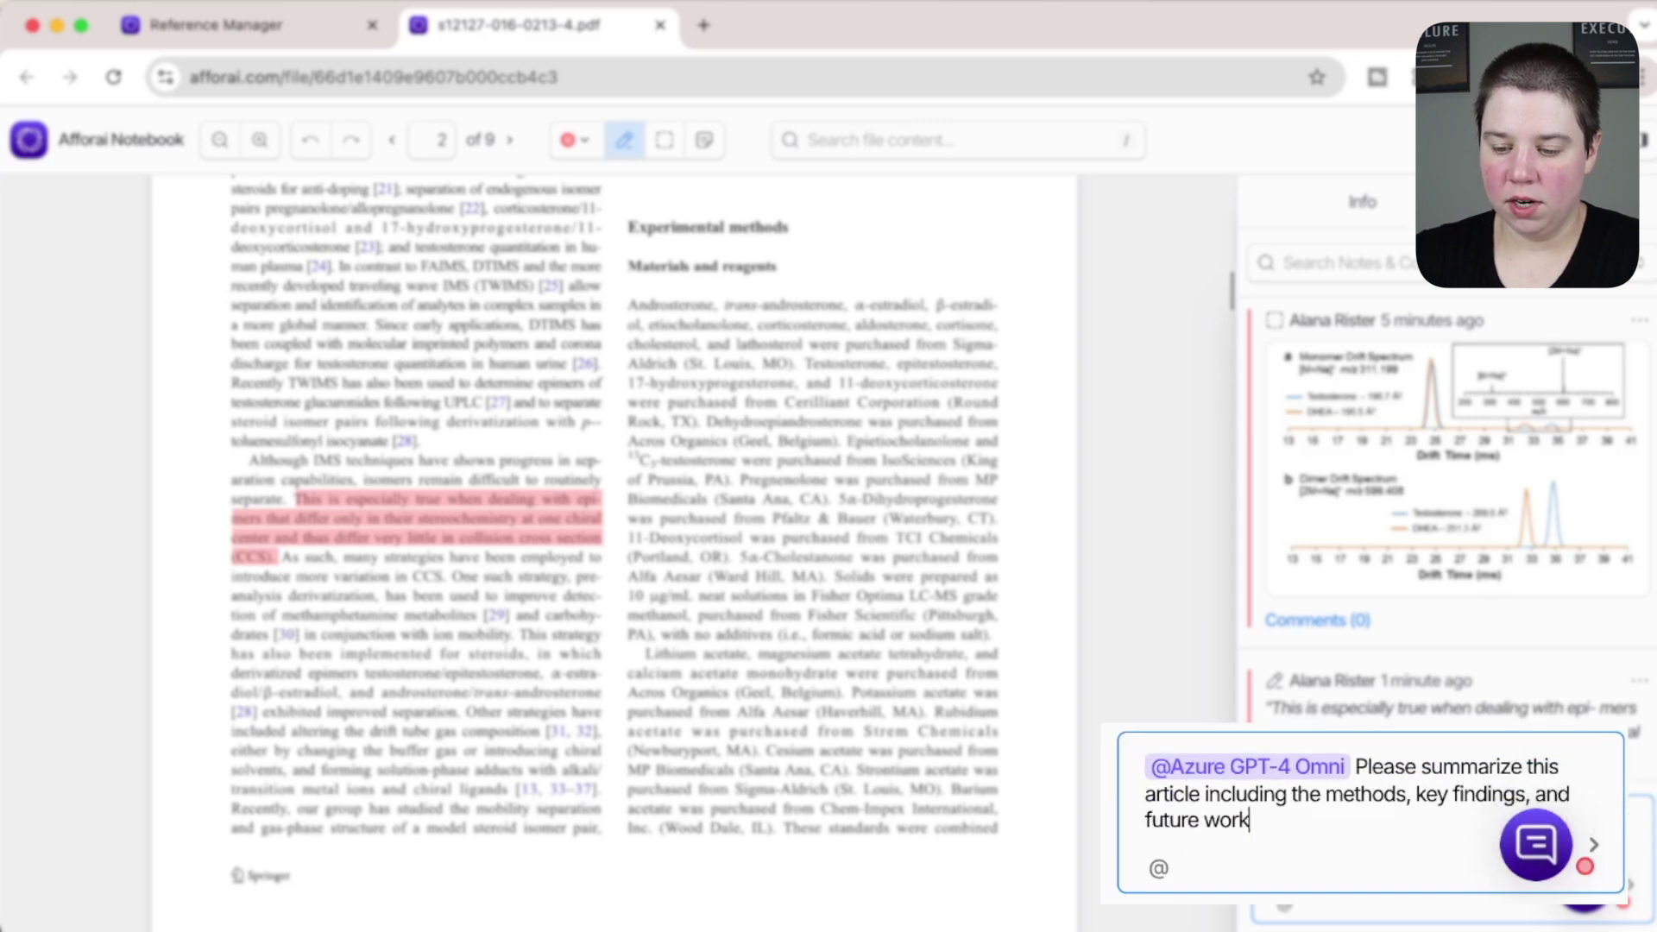
{"action": "type", "text": "."}
{"action": "key", "text": "Return"}
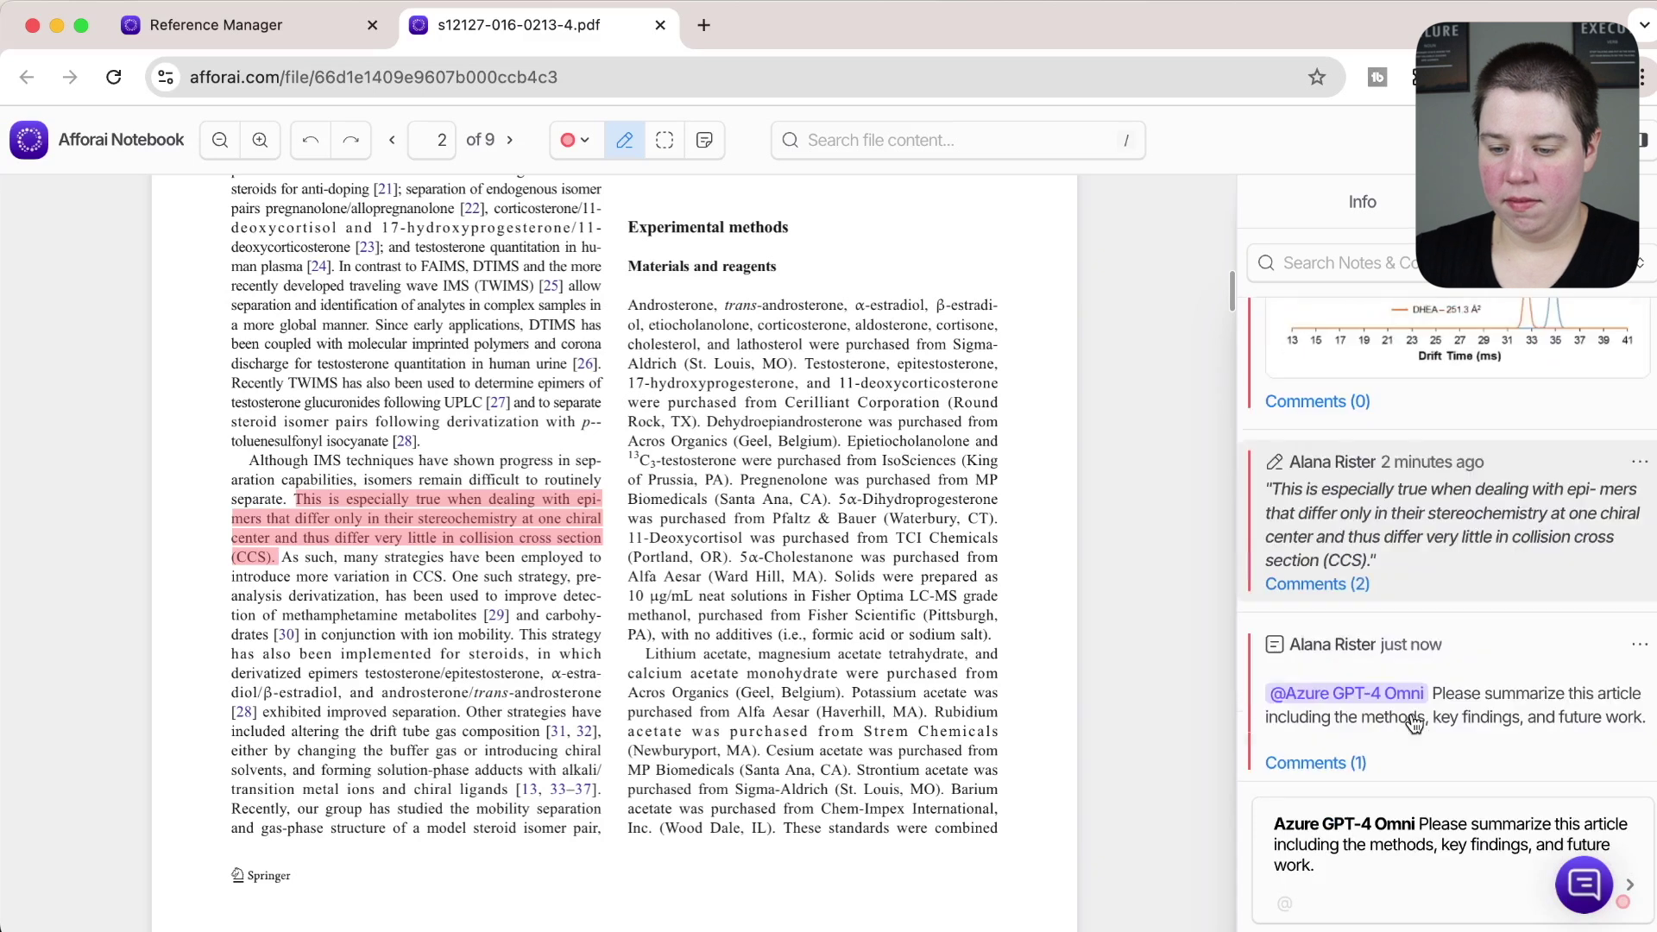
{"action": "left_click", "coordinate": [1334, 763]}
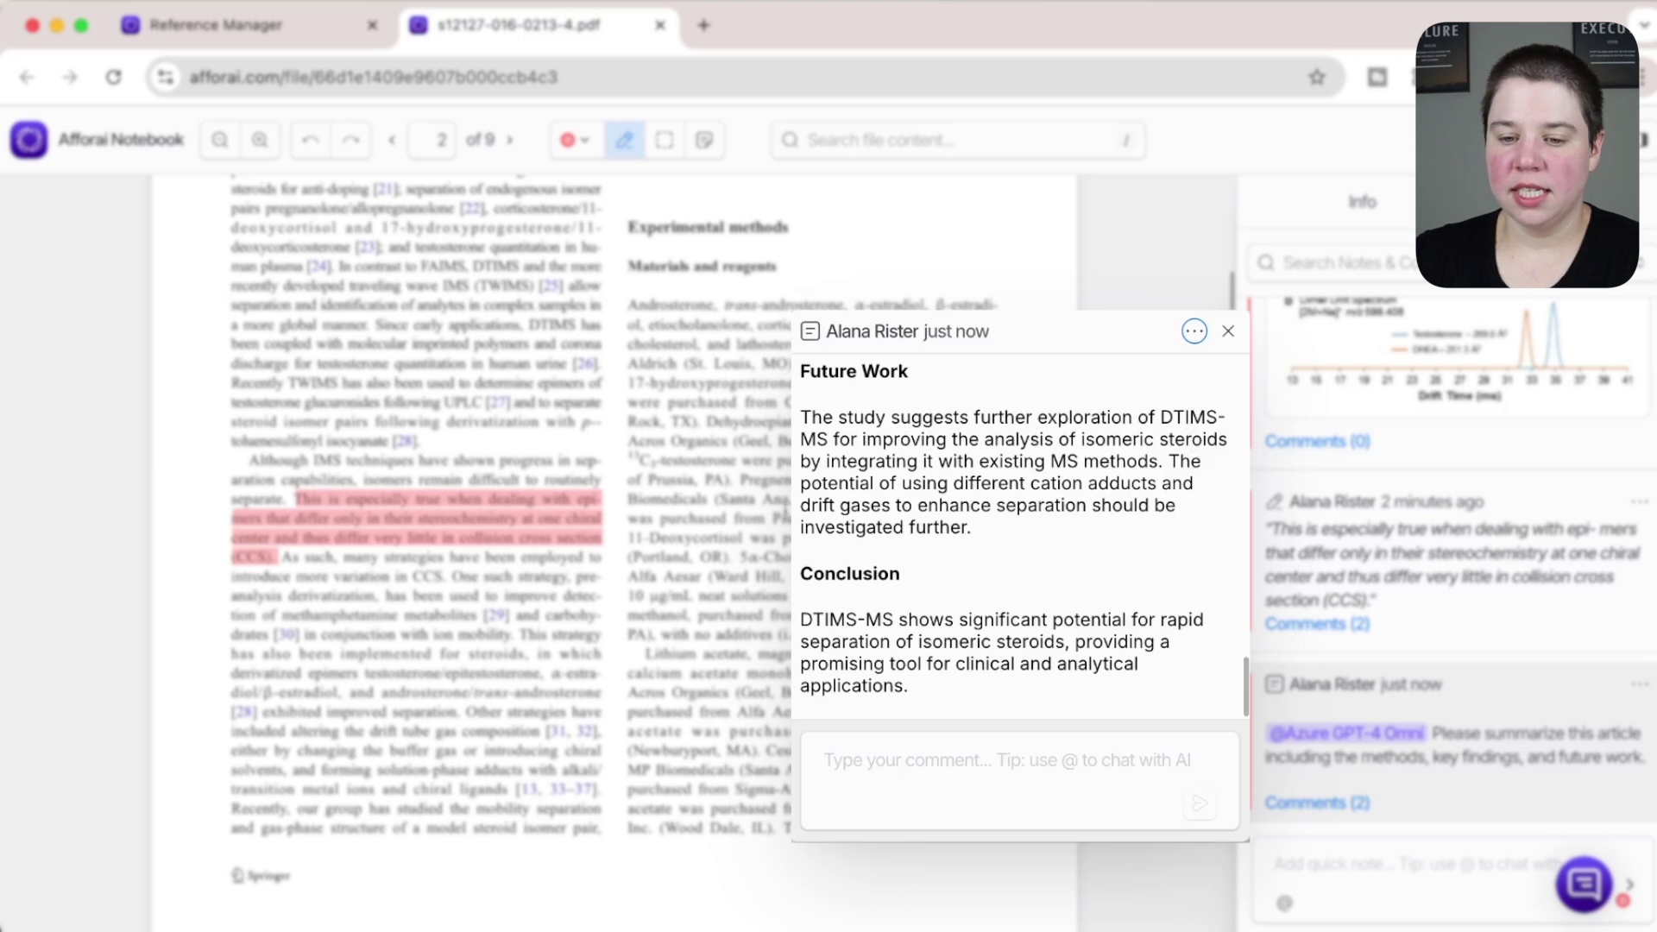
{"action": "left_click", "coordinate": [1227, 331]}
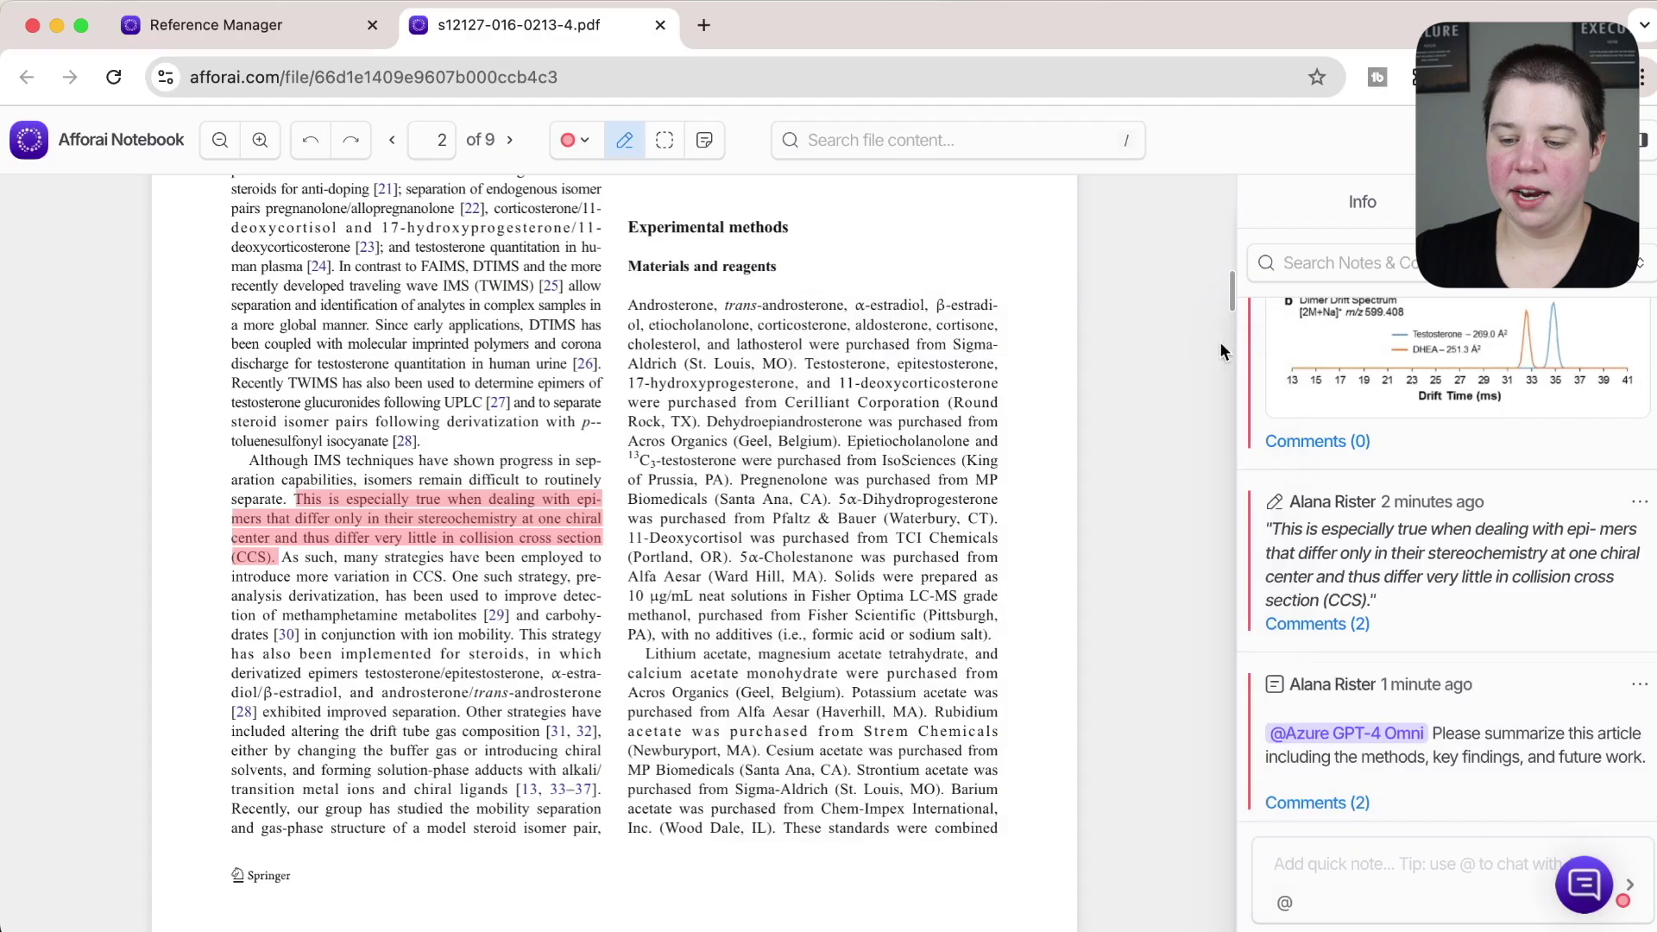
{"action": "left_click", "coordinate": [1349, 869]}
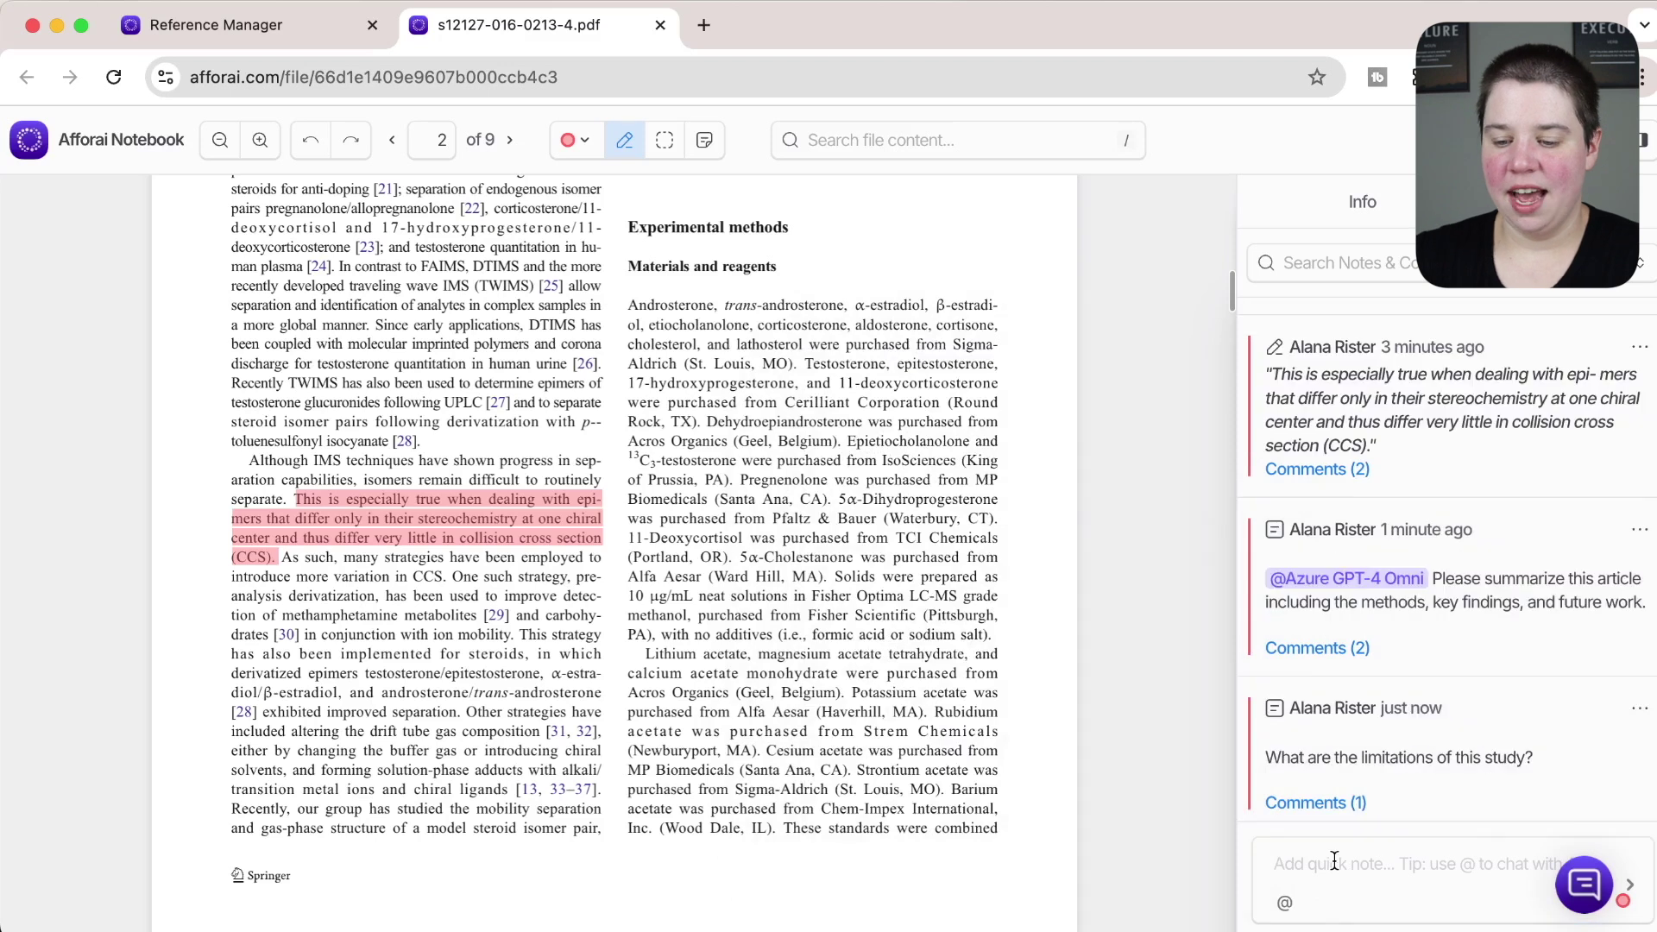
{"action": "type", "text": "@"}
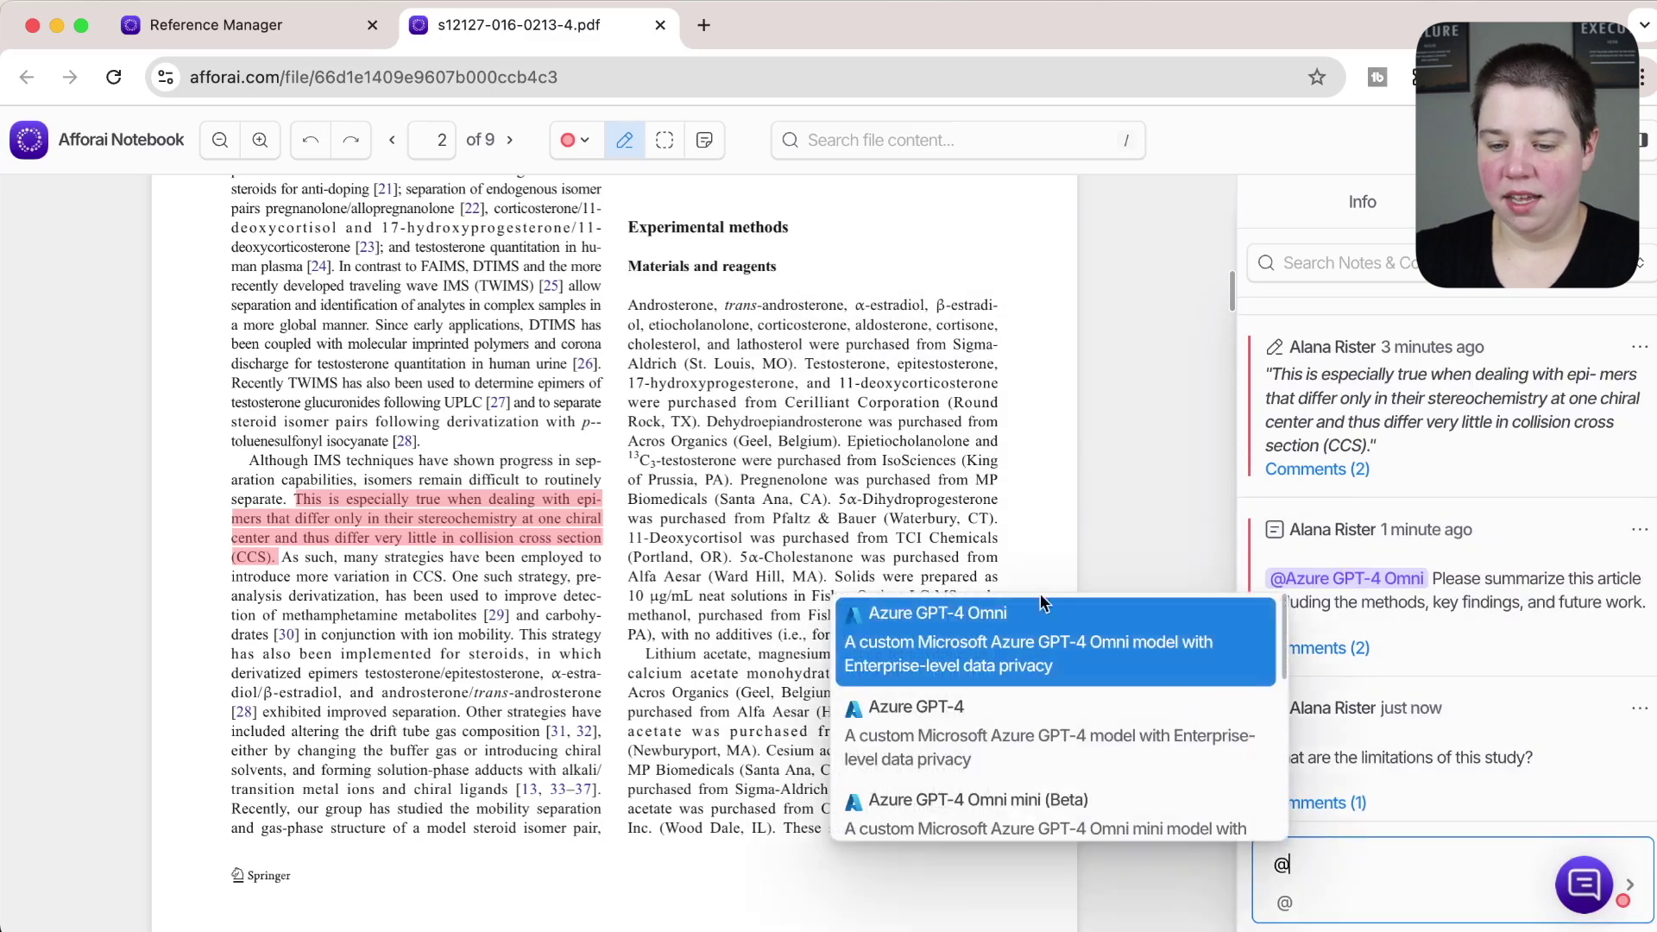
{"action": "left_click", "coordinate": [1034, 638]}
{"action": "type", "text": "W"}
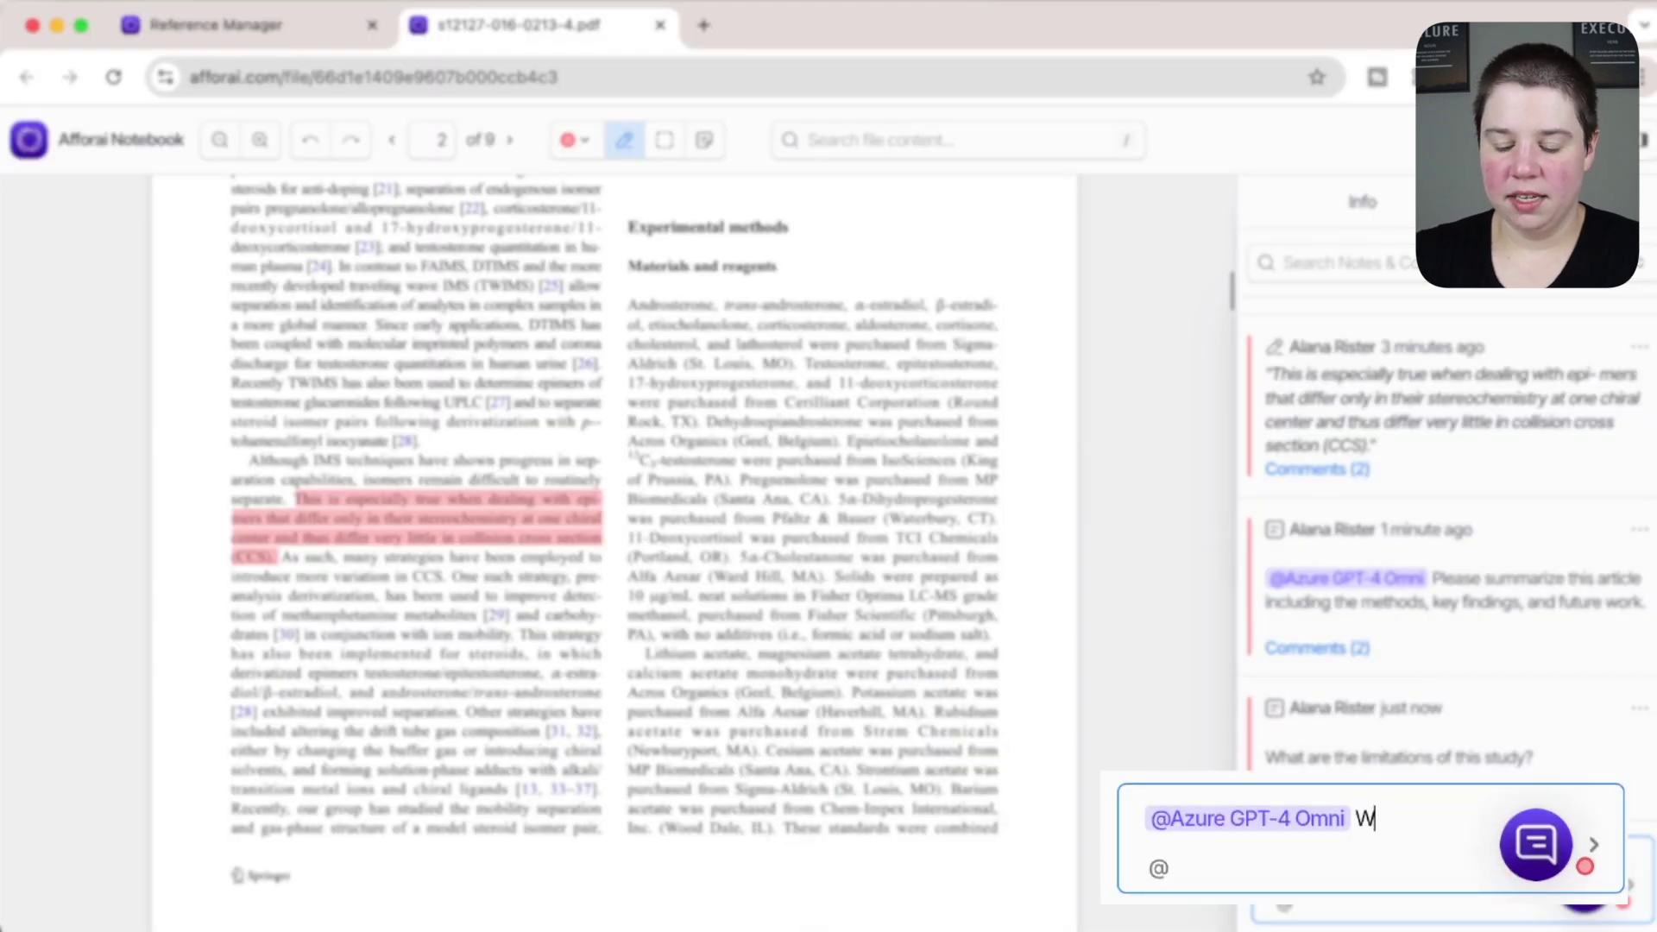
{"action": "type", "text": "hat are the limi"}
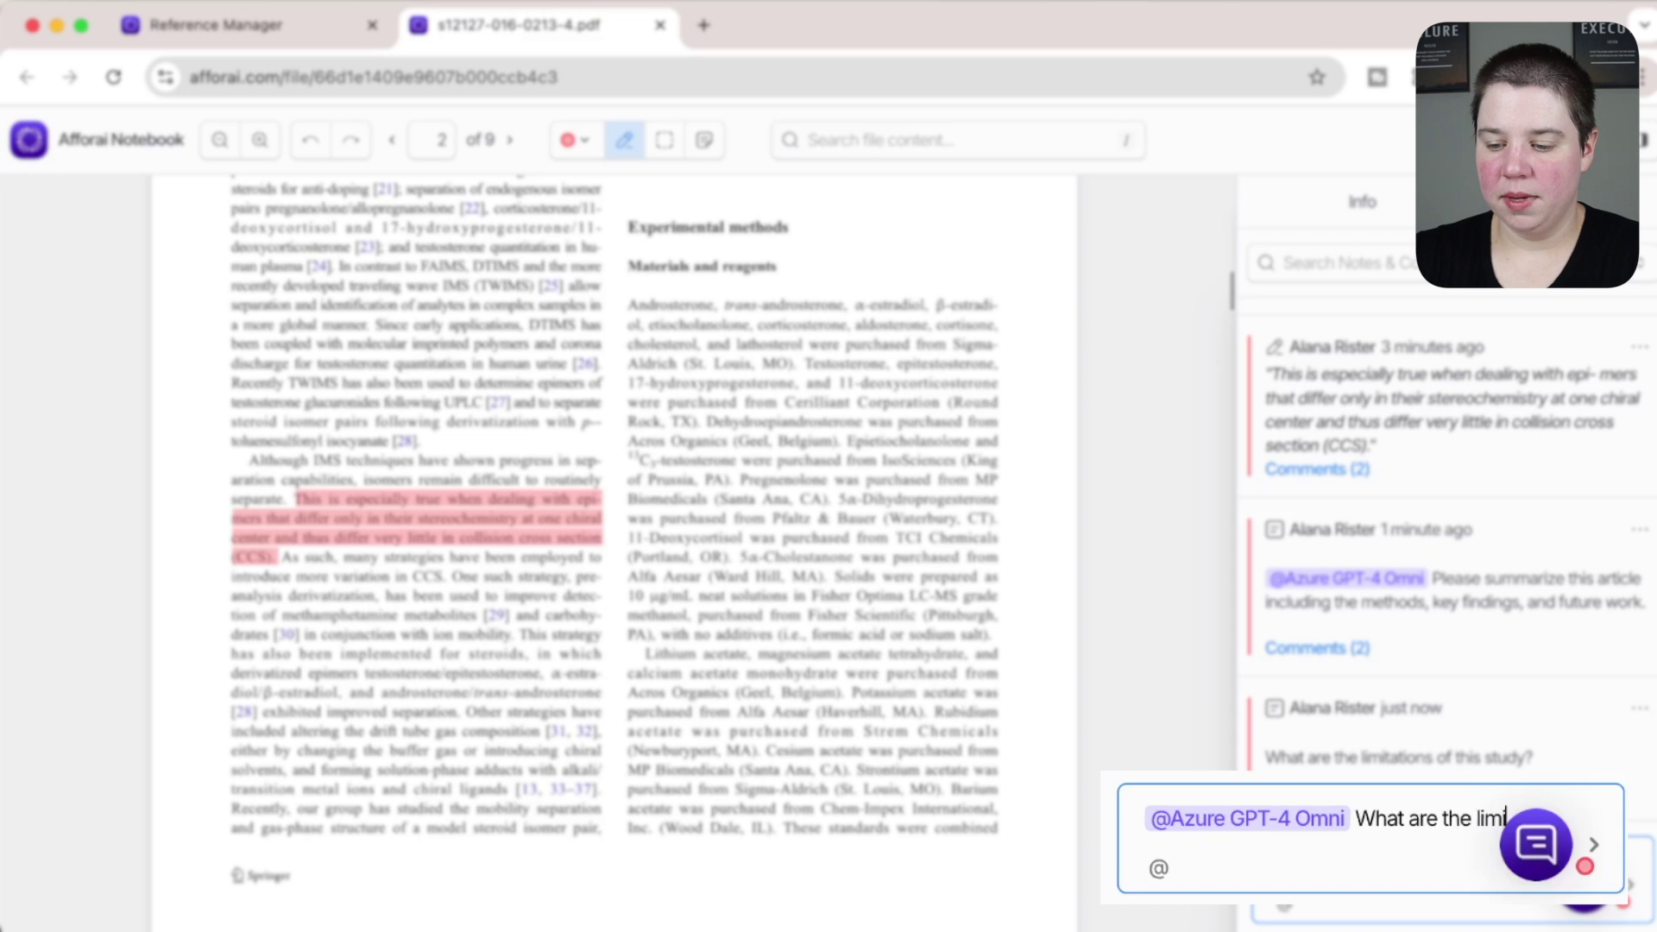
{"action": "type", "text": "tations of this stu"}
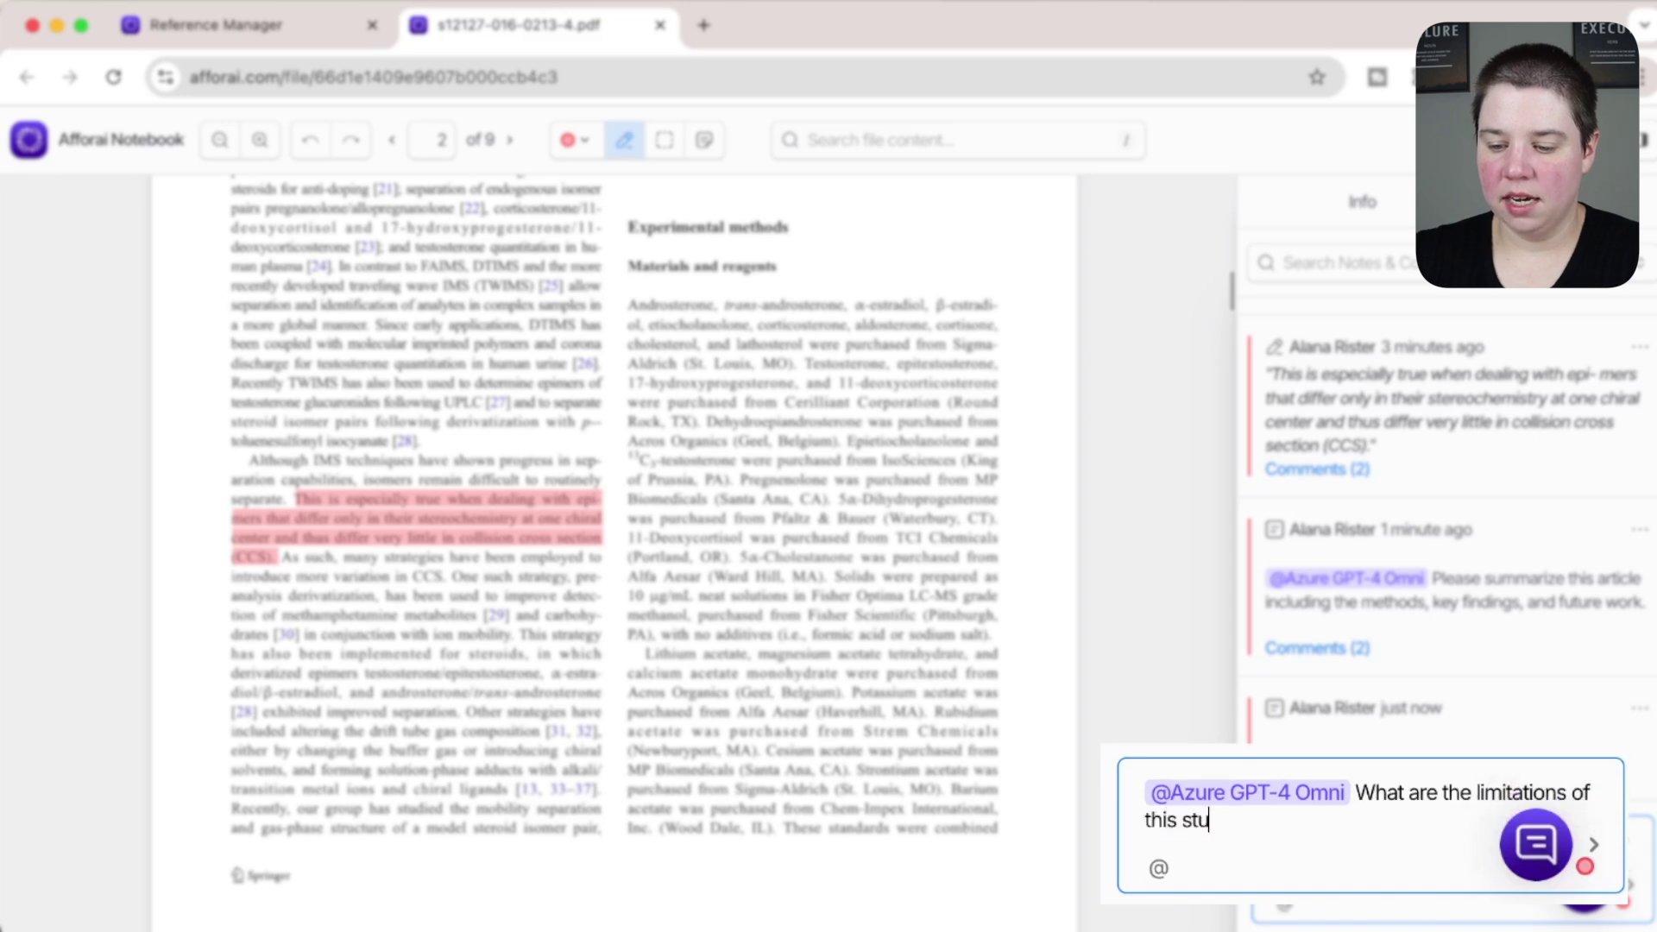
{"action": "type", "text": "dy?"}
{"action": "key", "text": "Return"}
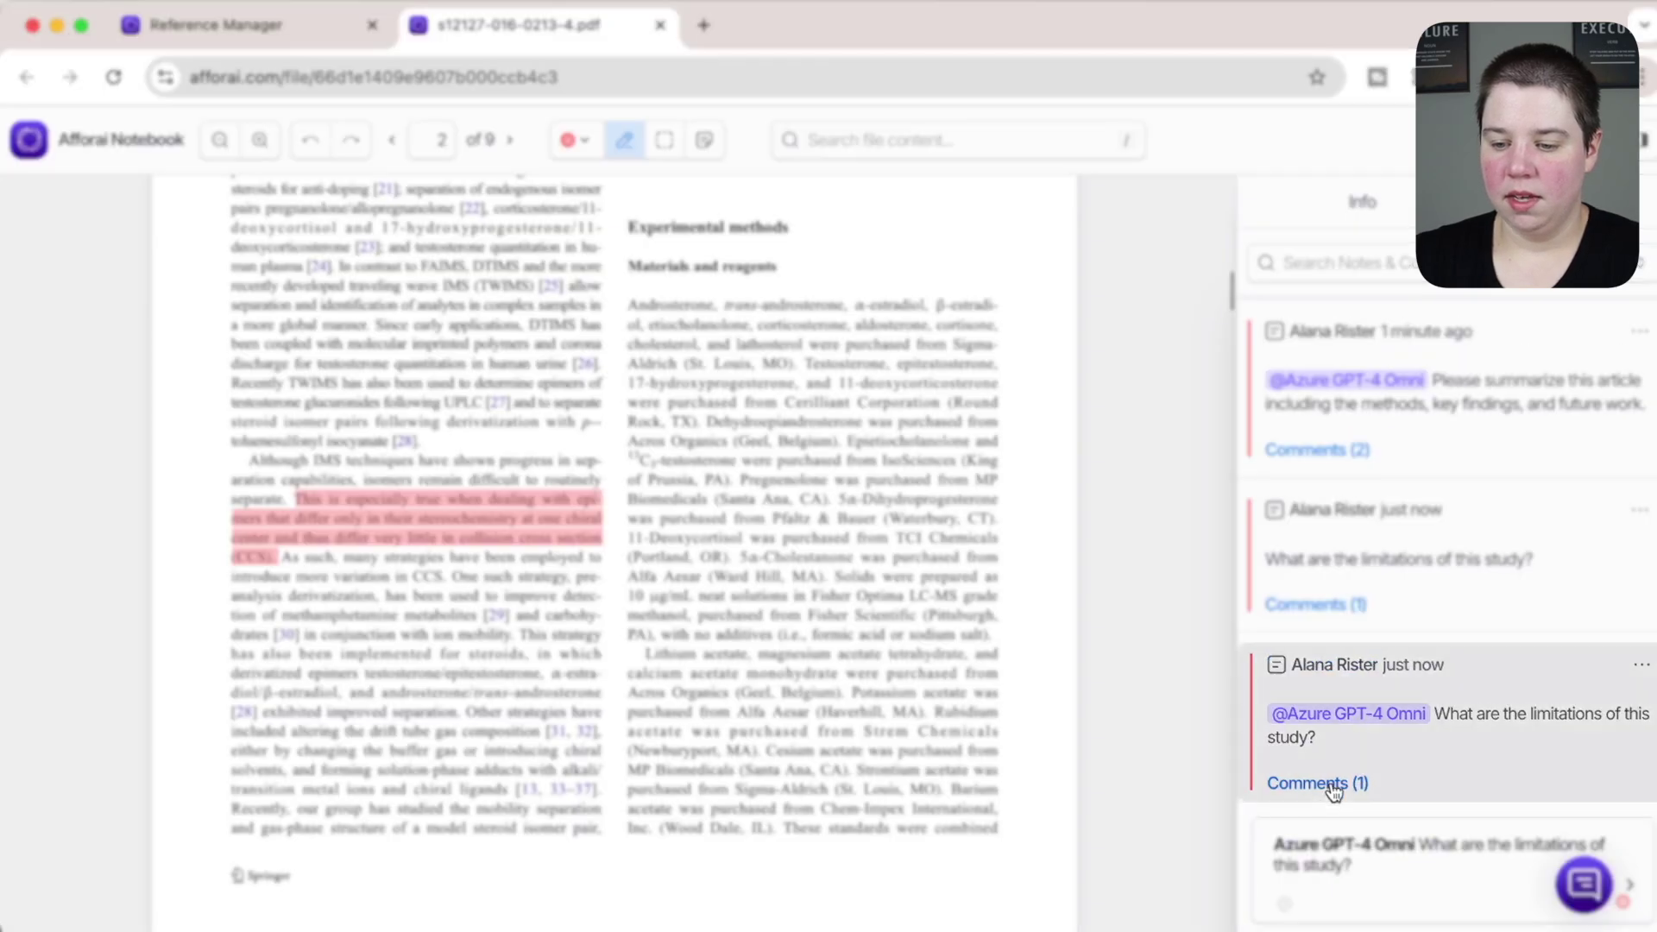
- Open the limitations note's thread and read the AI's list of seven limitations
{"action": "left_click", "coordinate": [1315, 783]}
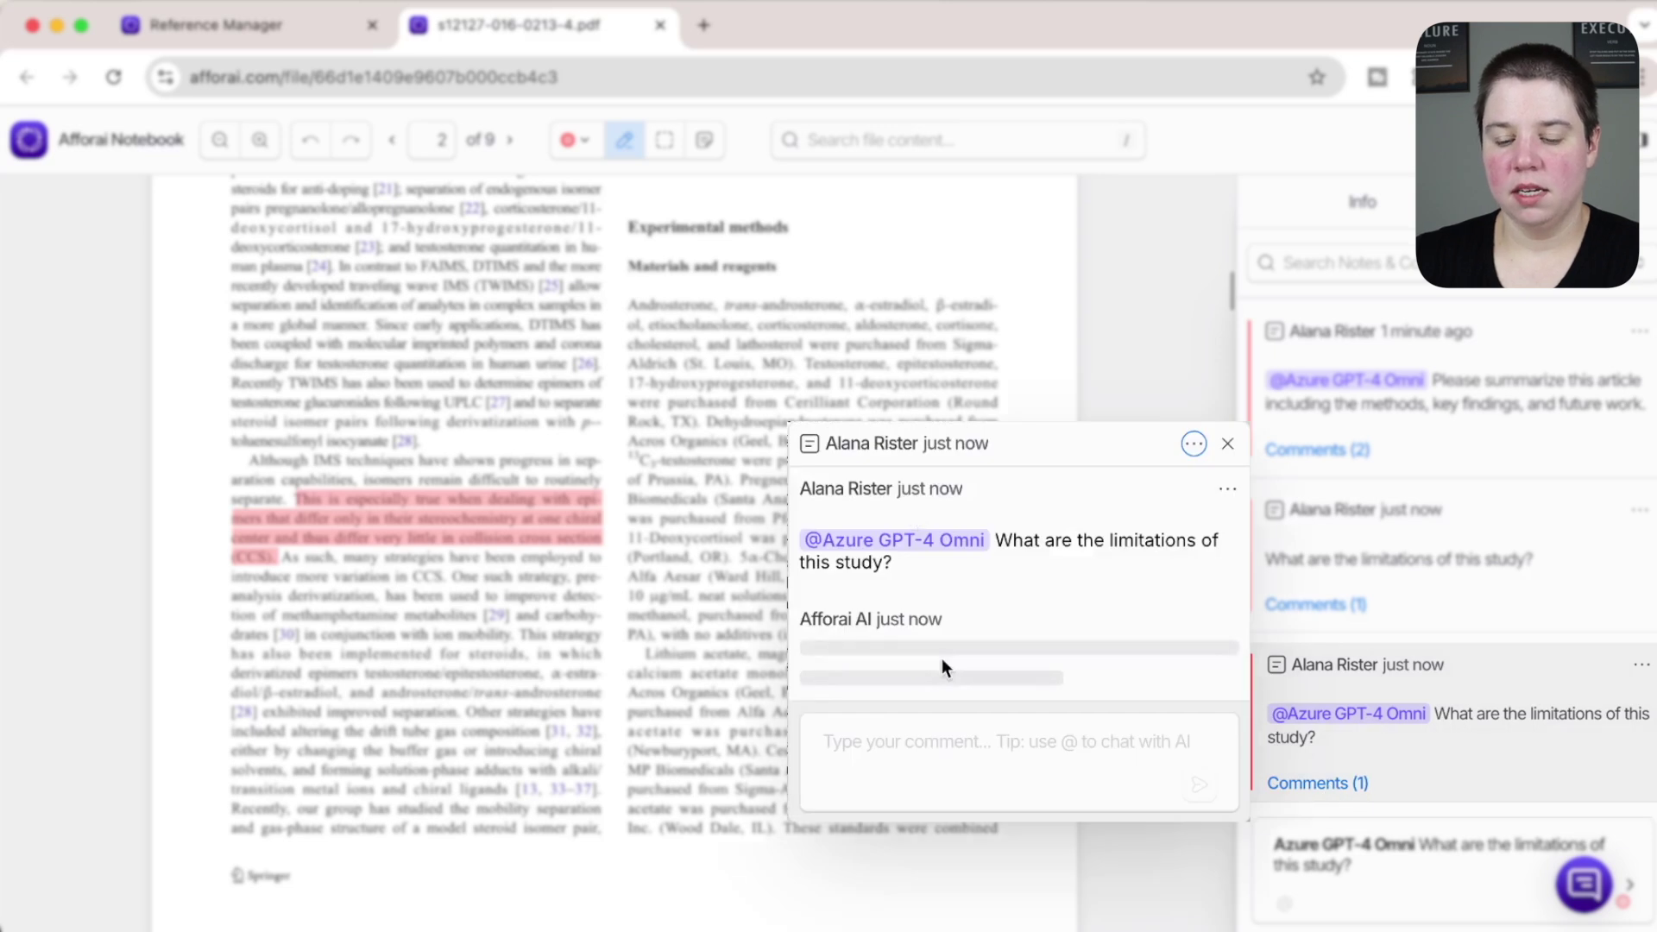
{"action": "scroll", "coordinate": [936, 657], "scroll_direction": "down", "scroll_amount": 3}
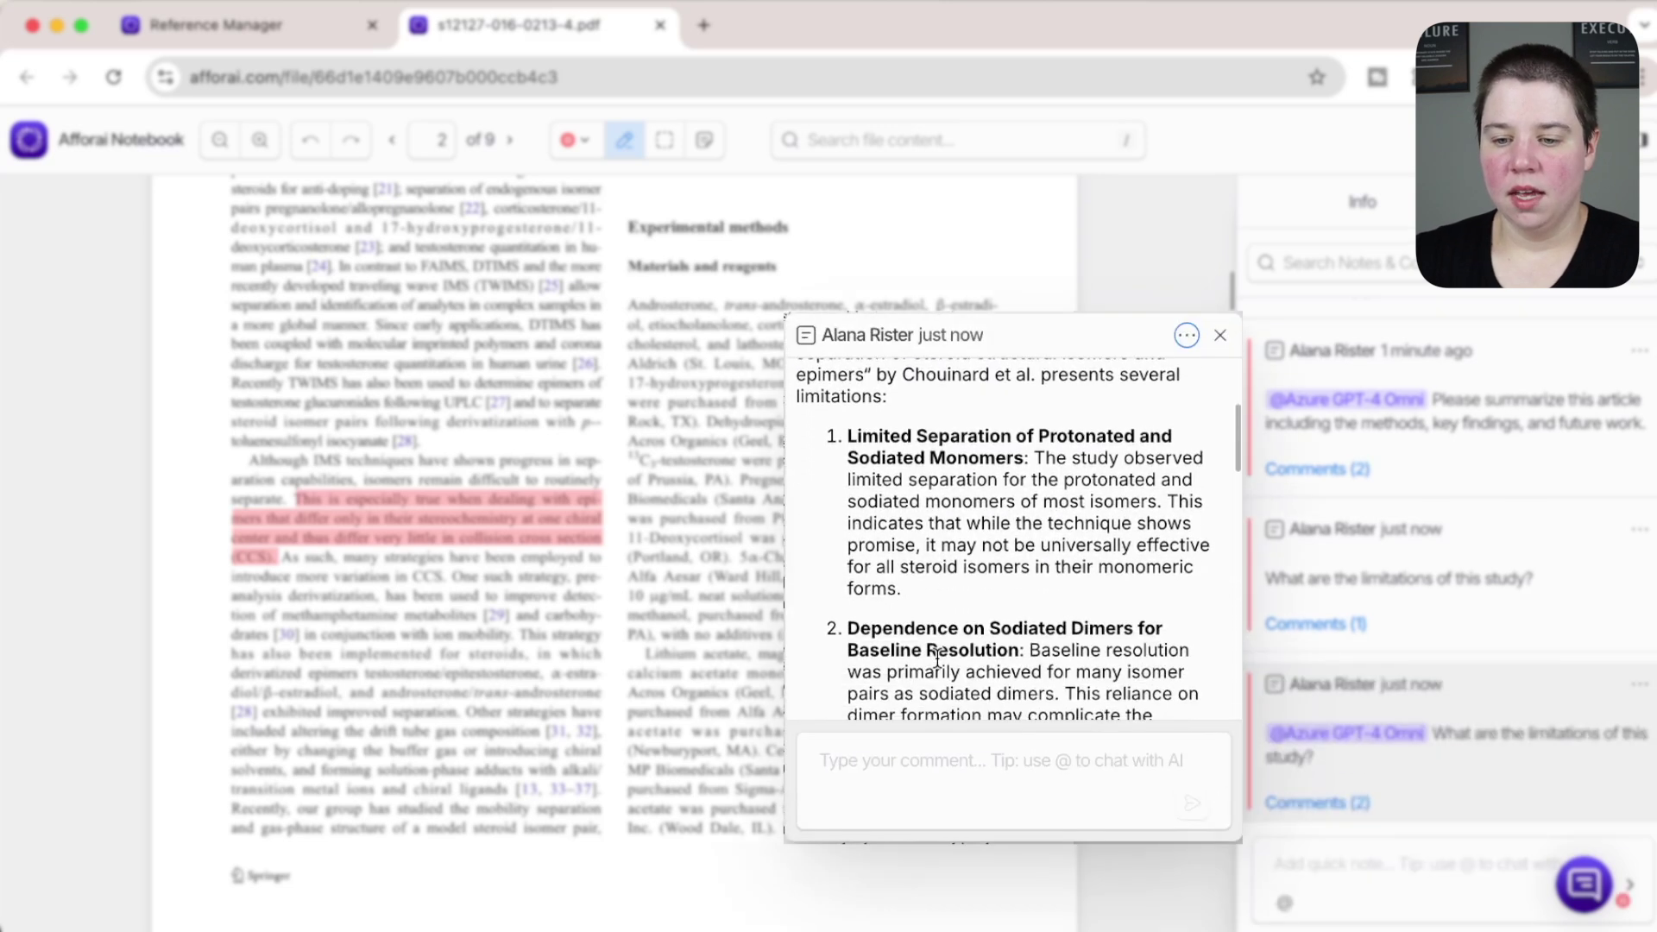
{"action": "scroll", "coordinate": [898, 516], "scroll_direction": "down", "scroll_amount": 10}
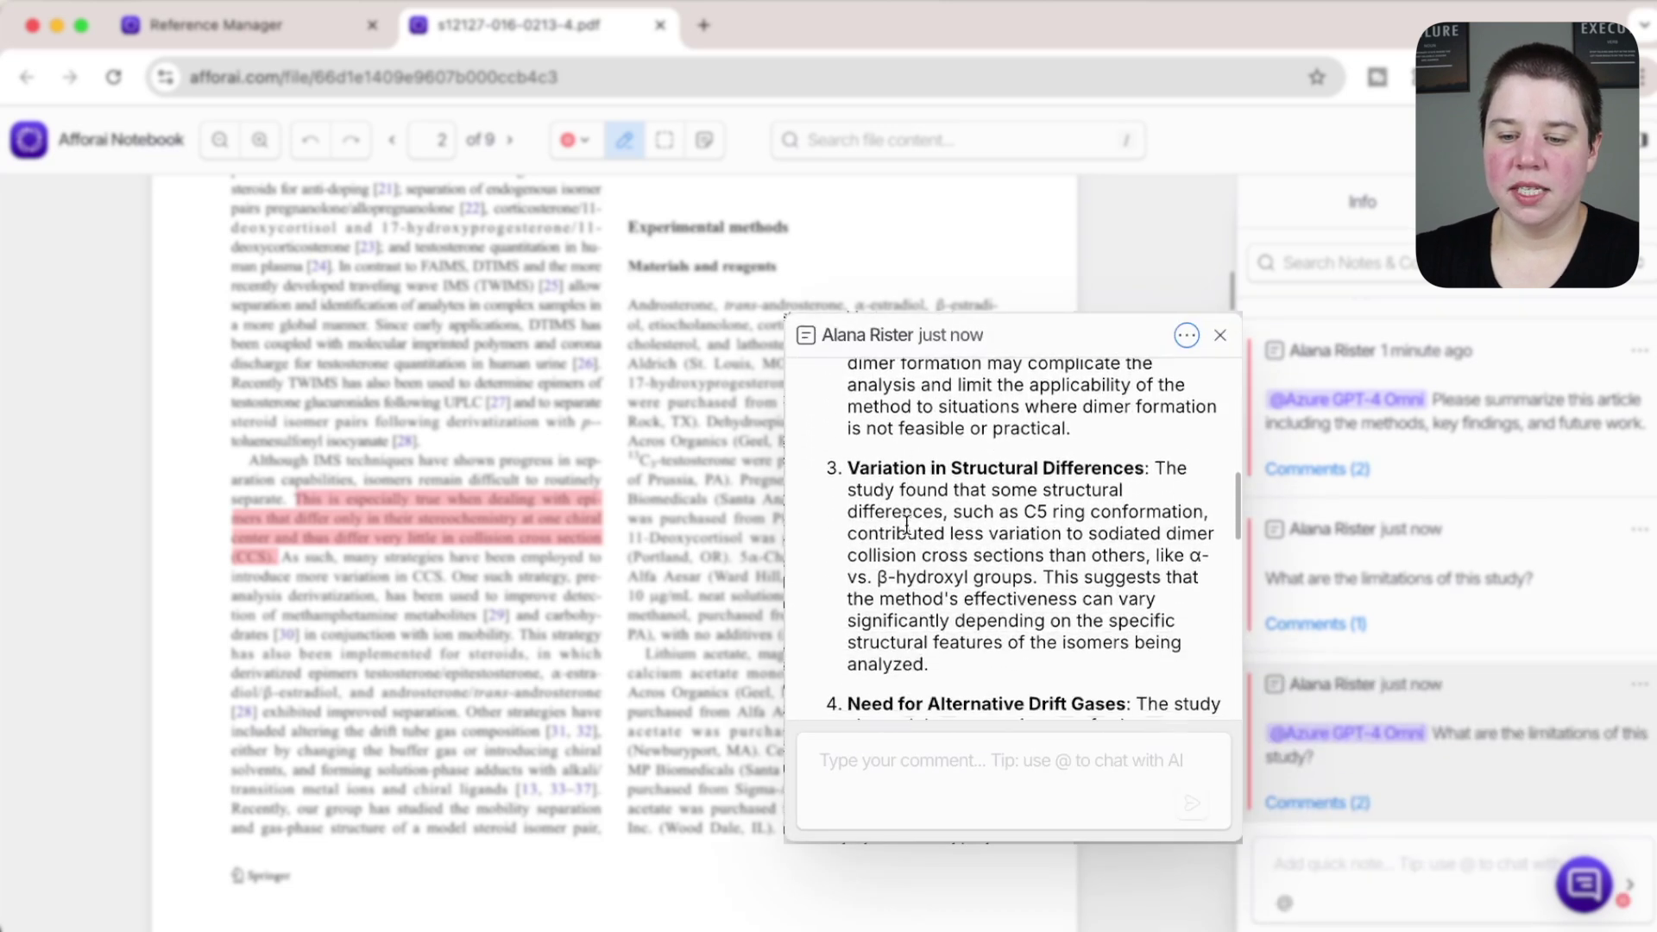
{"action": "scroll", "coordinate": [906, 525], "scroll_direction": "down", "scroll_amount": 10}
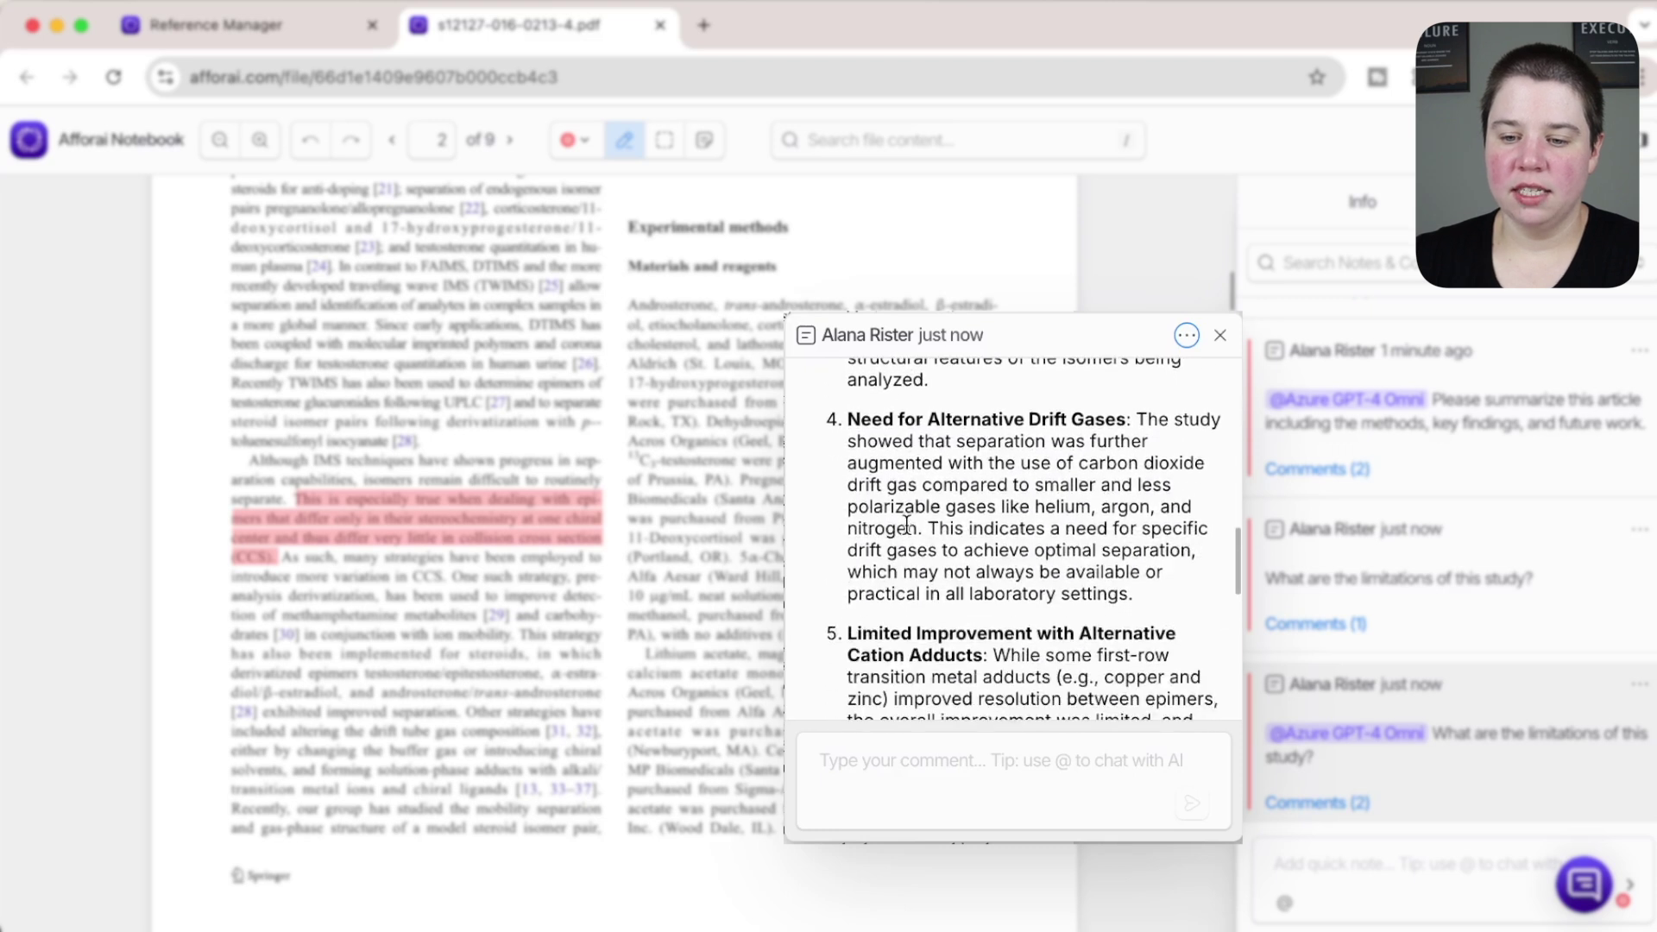
{"action": "scroll", "coordinate": [906, 524], "scroll_direction": "down", "scroll_amount": 10}
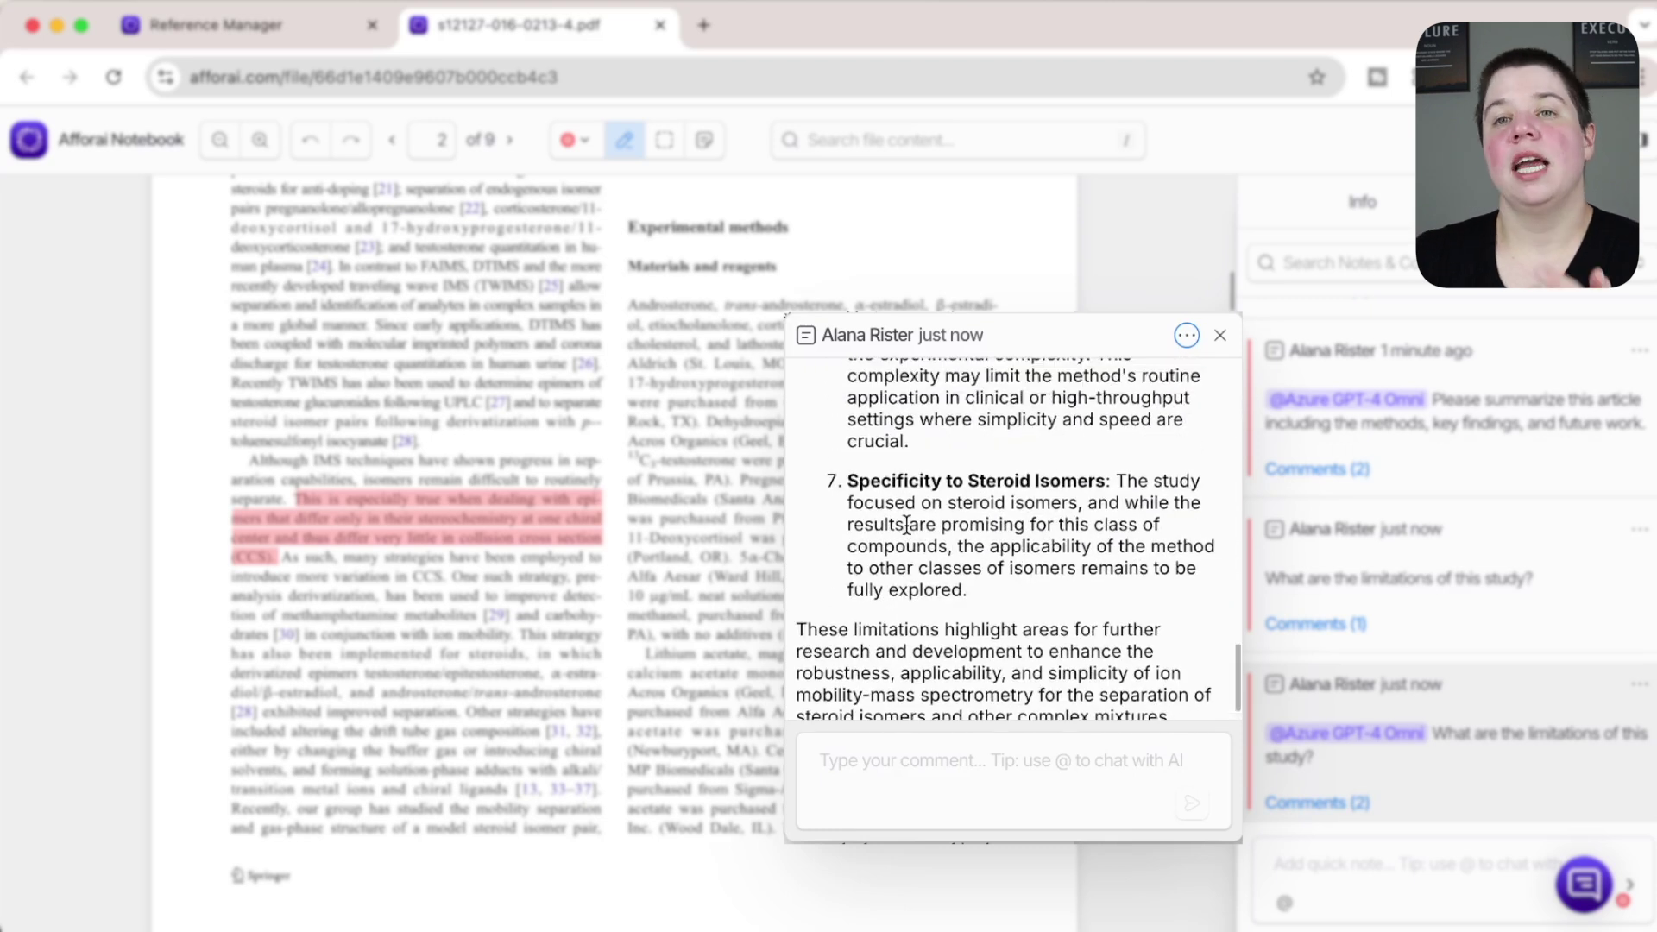